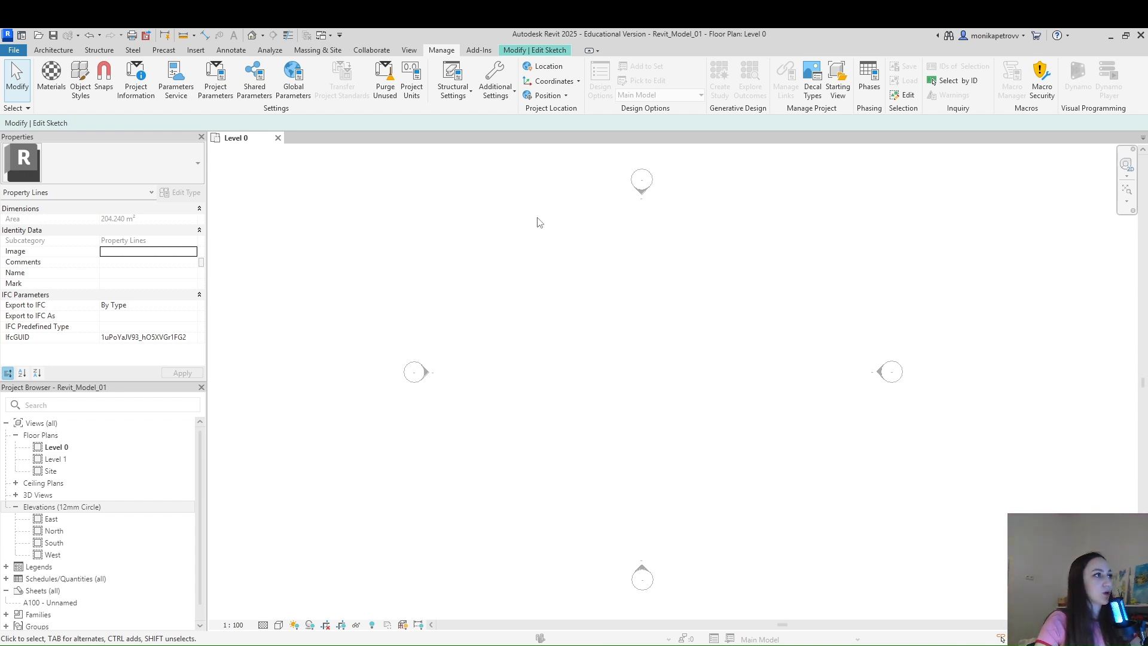
- Set the project's length format to meters with 2 decimal places and the unit symbol m
left_click(413, 84)
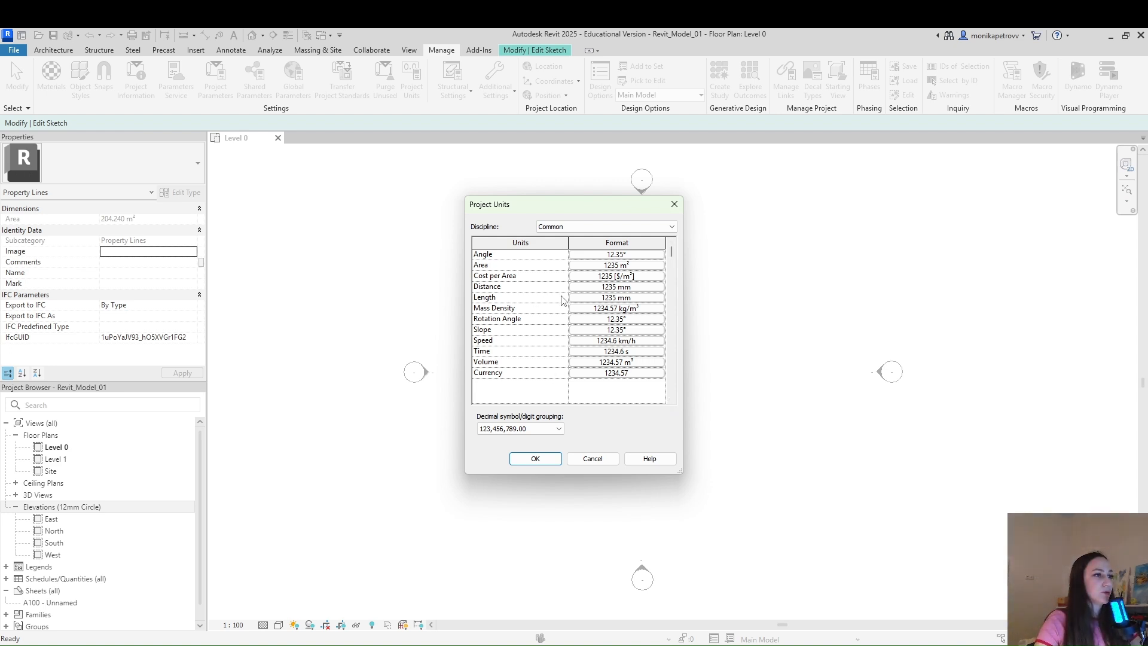
left_click(632, 299)
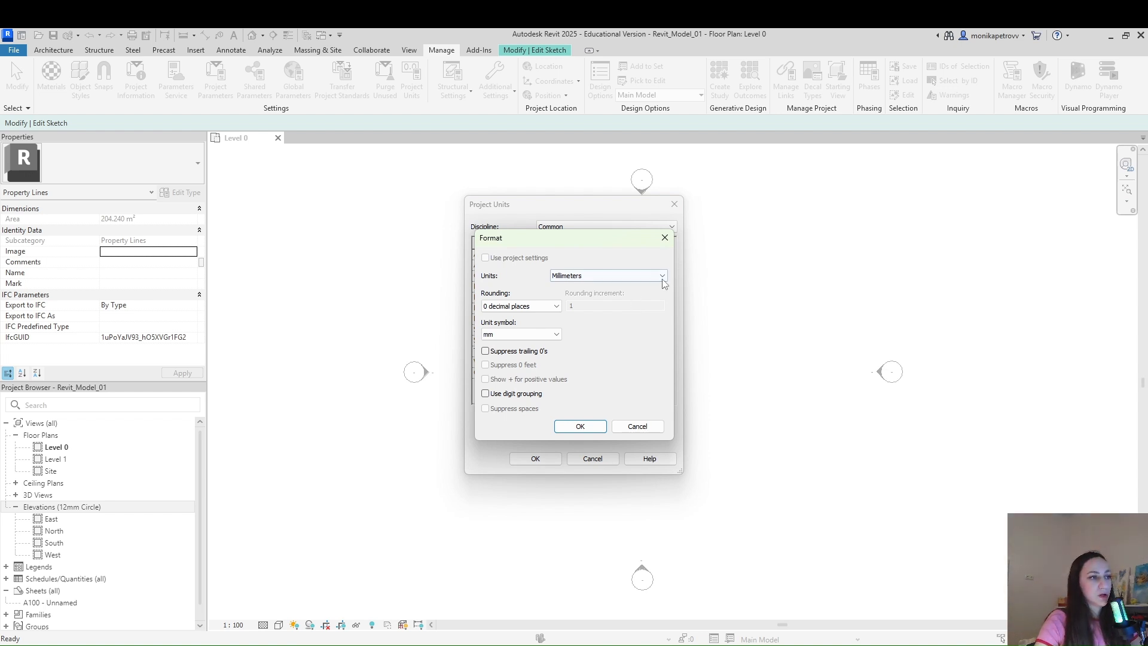
left_click(651, 276)
left_click(638, 318)
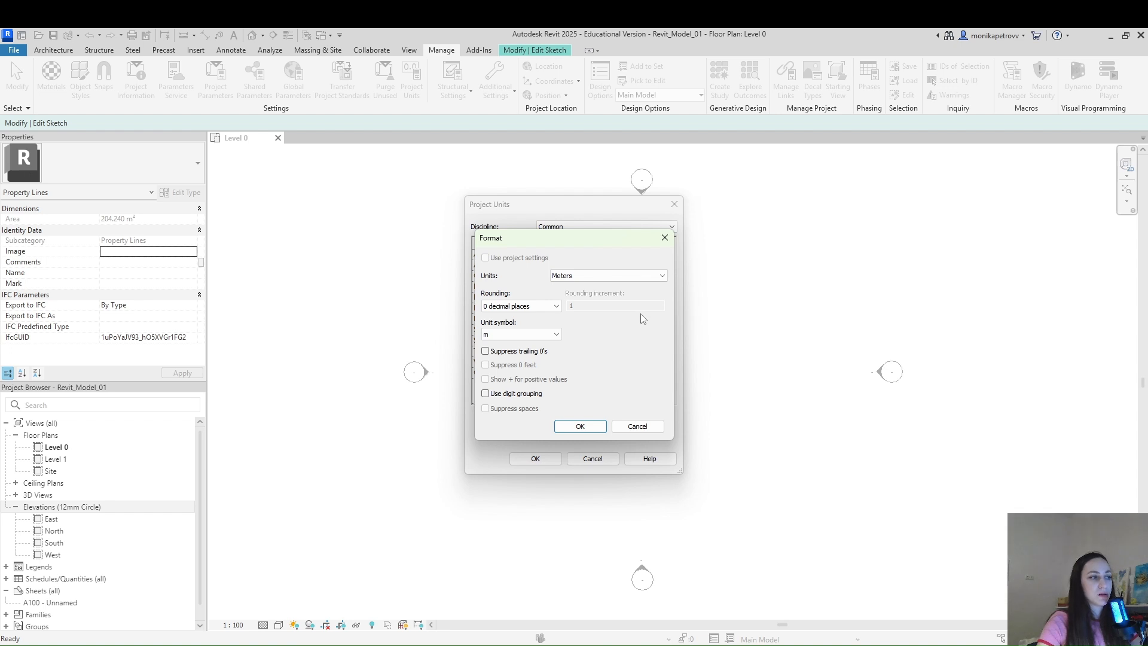
left_click(543, 307)
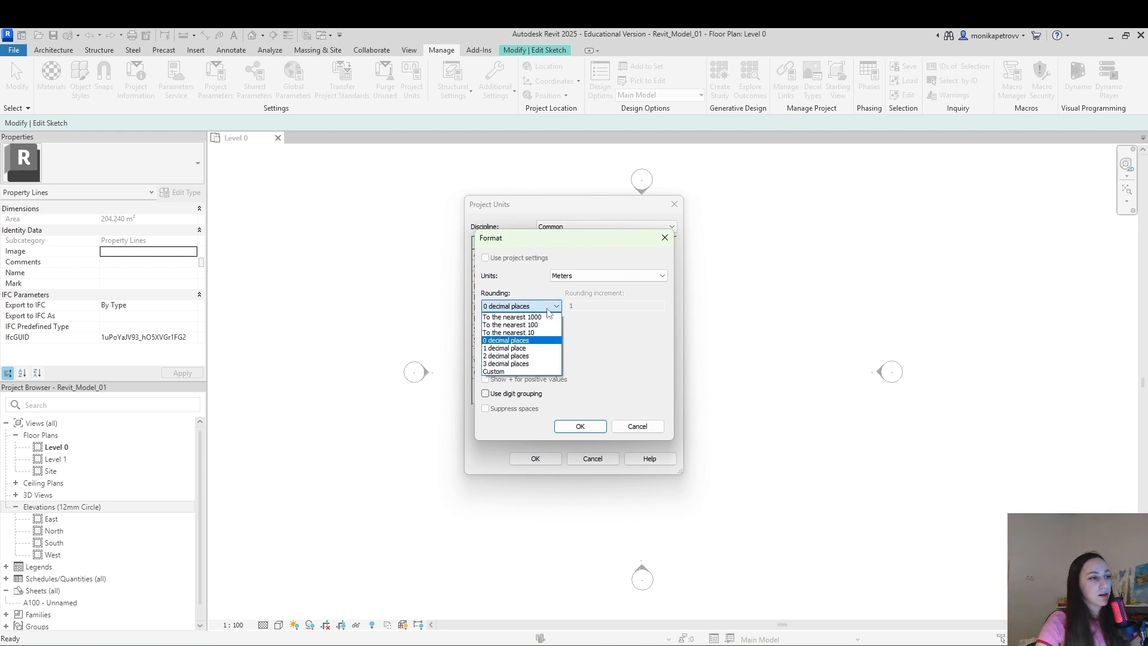
left_click(551, 355)
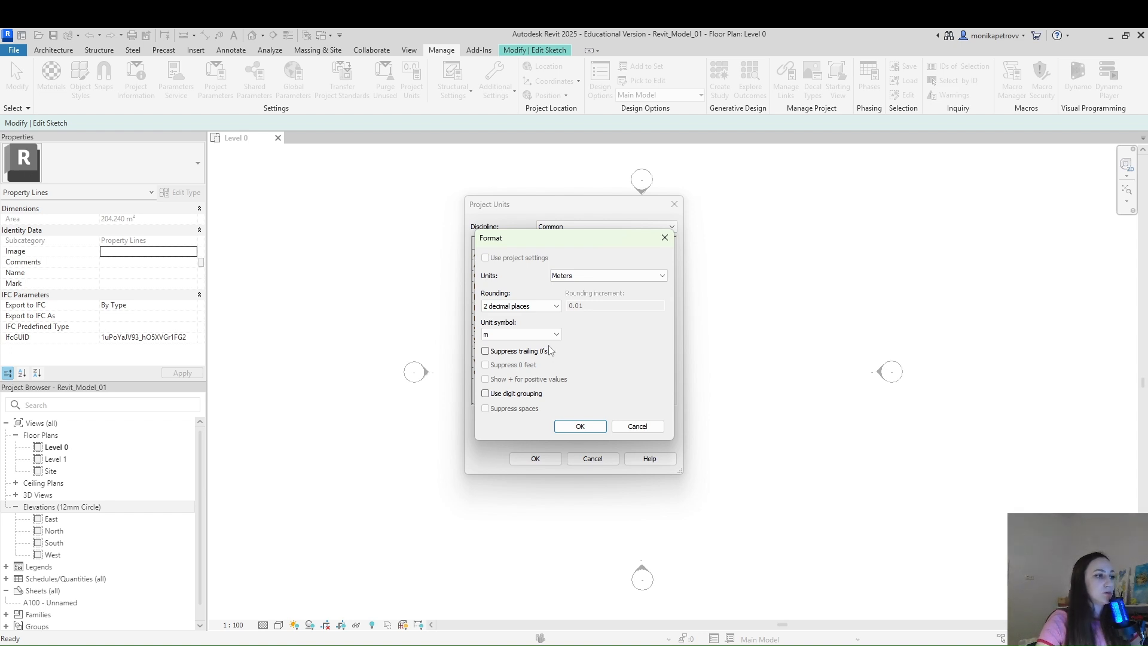
left_click(517, 338)
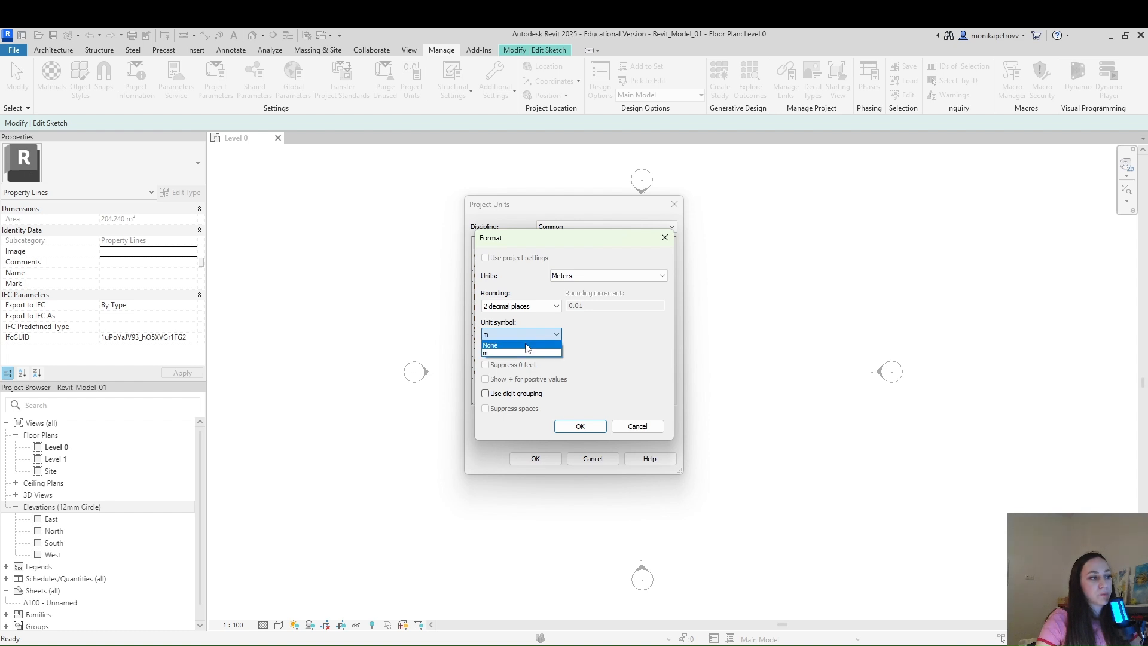
left_click(525, 347)
left_click(502, 335)
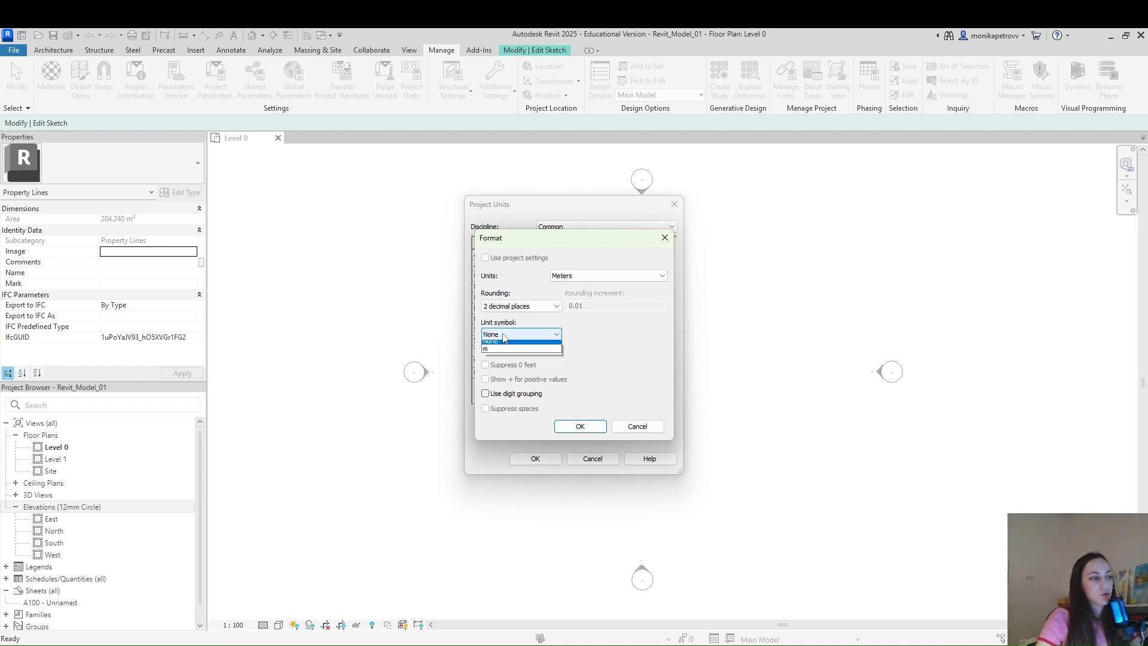
left_click(531, 353)
left_click(579, 425)
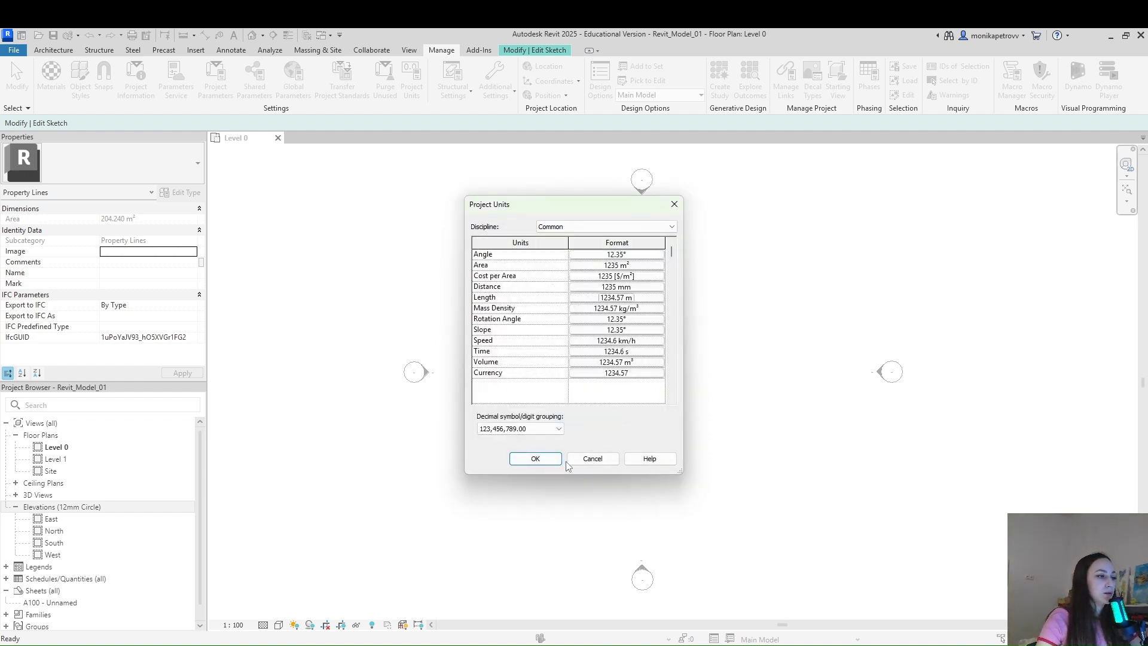
left_click(535, 459)
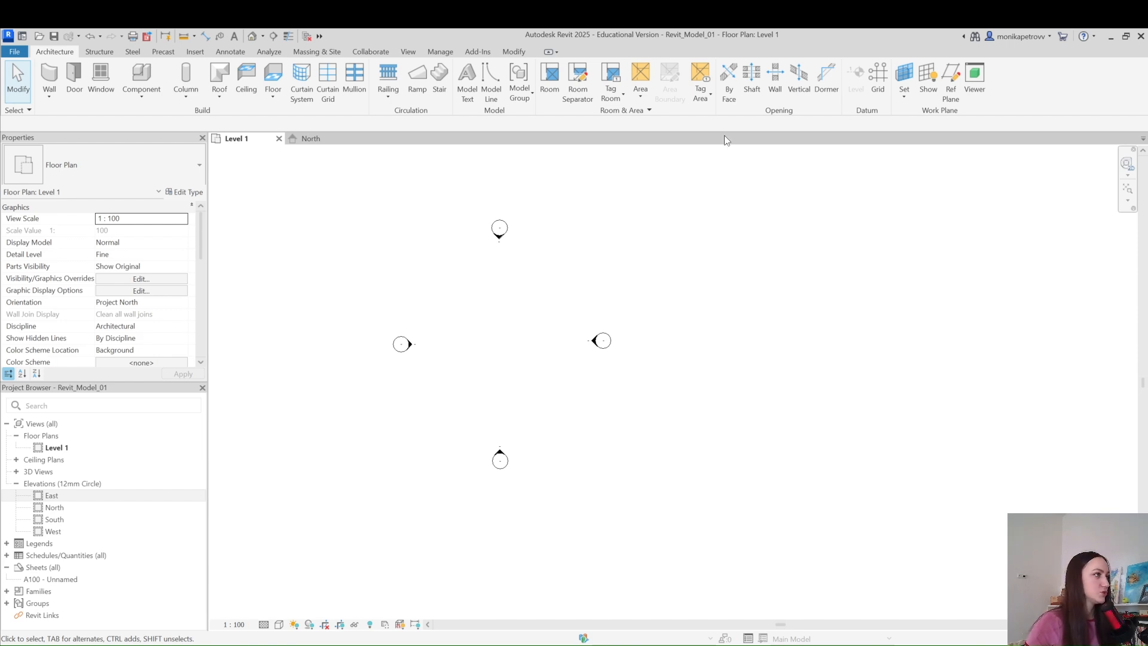
- Sketch a rectangular property line about 11.7 m wide and 14.3 m high between the elevation markers on the Level 1 plan
left_click(328, 52)
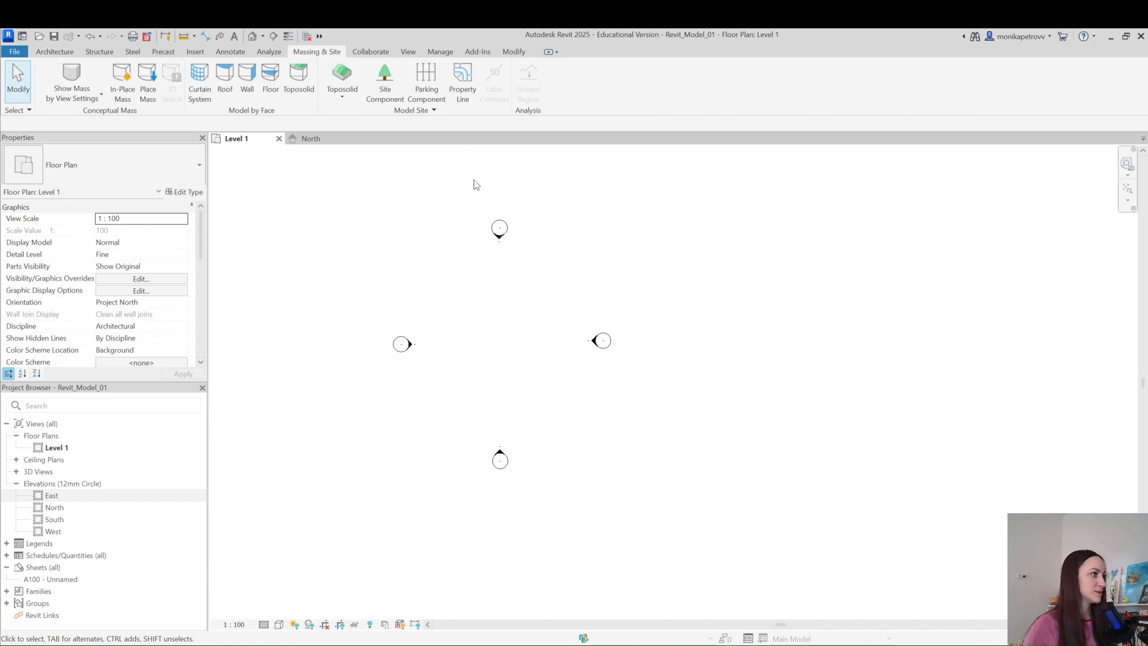
left_click(465, 92)
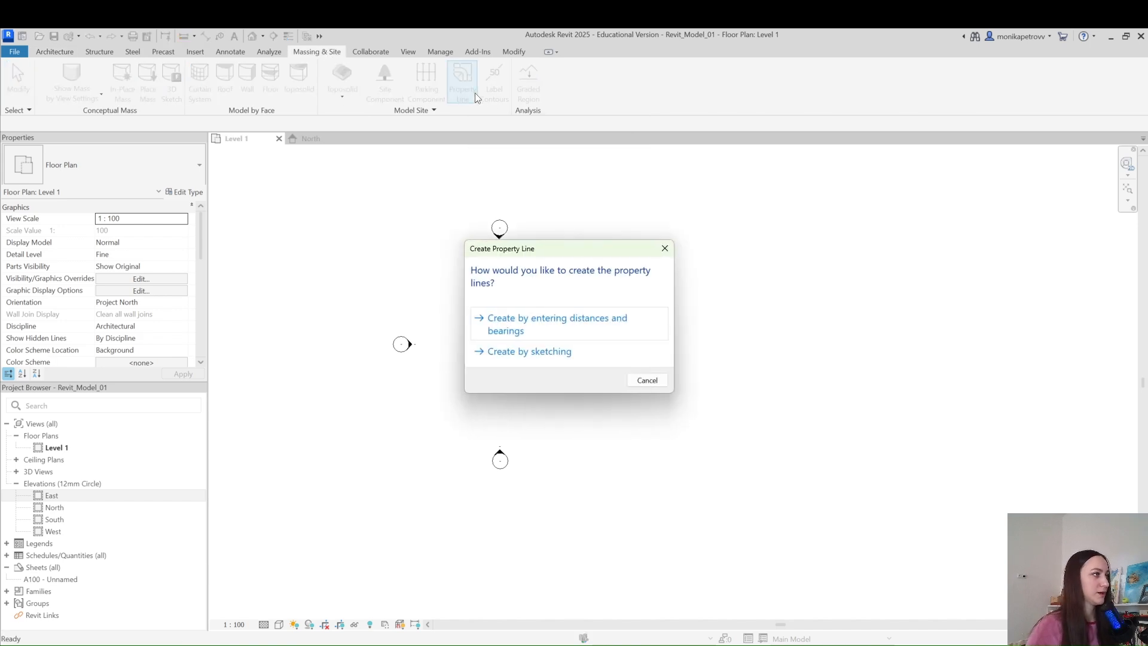
left_click(568, 355)
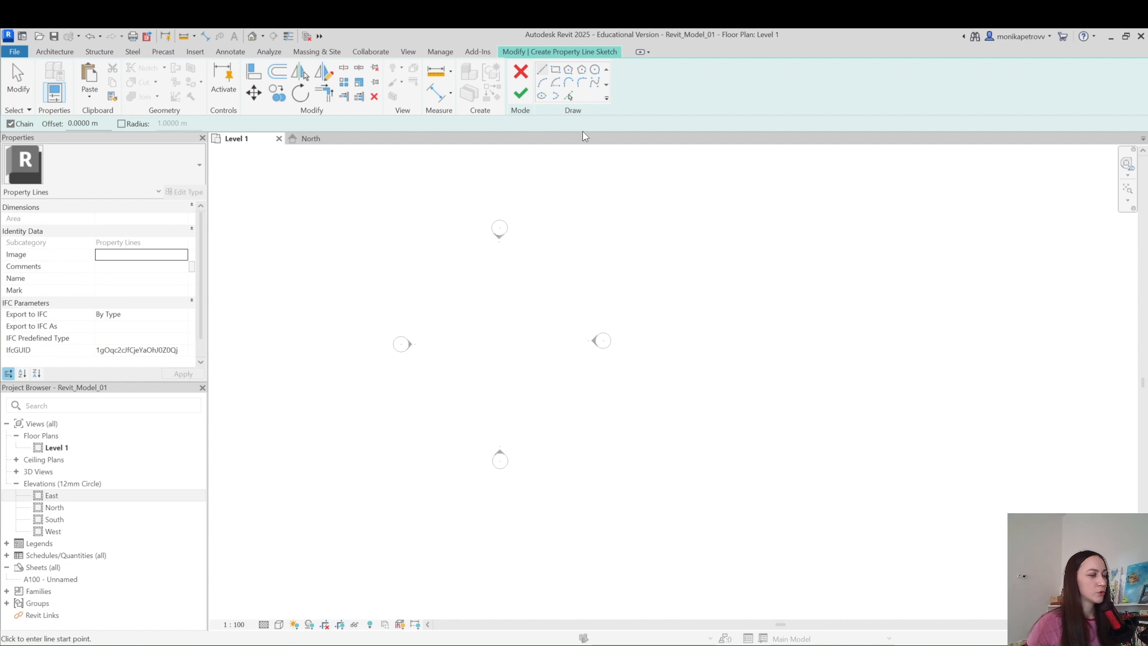
left_click(555, 69)
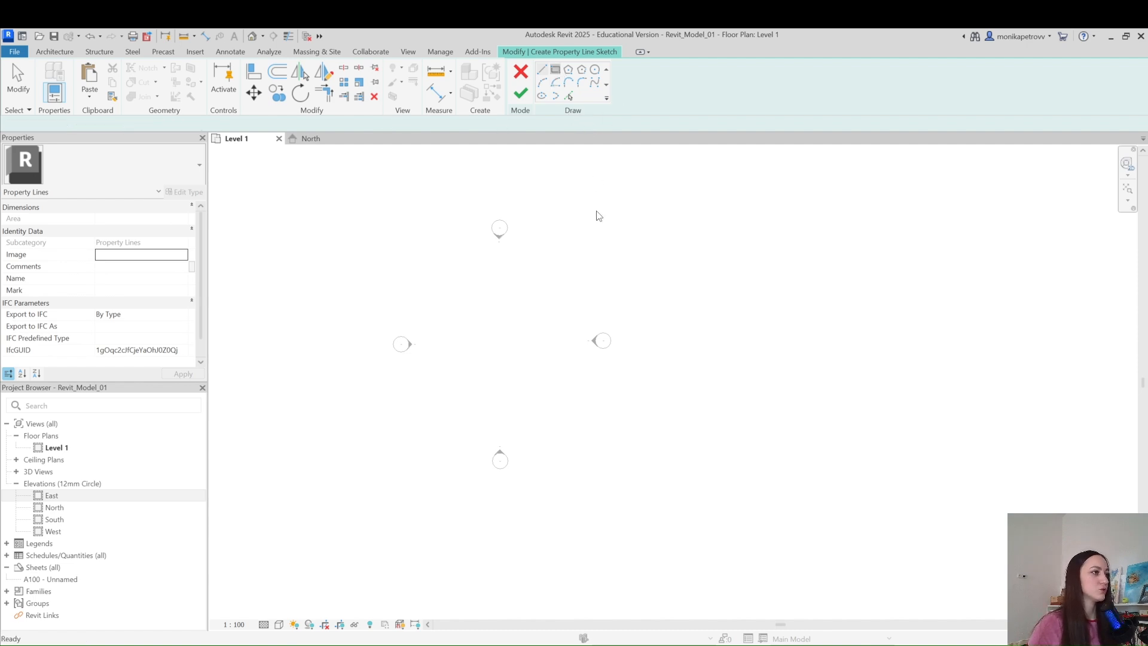
left_click(426, 250)
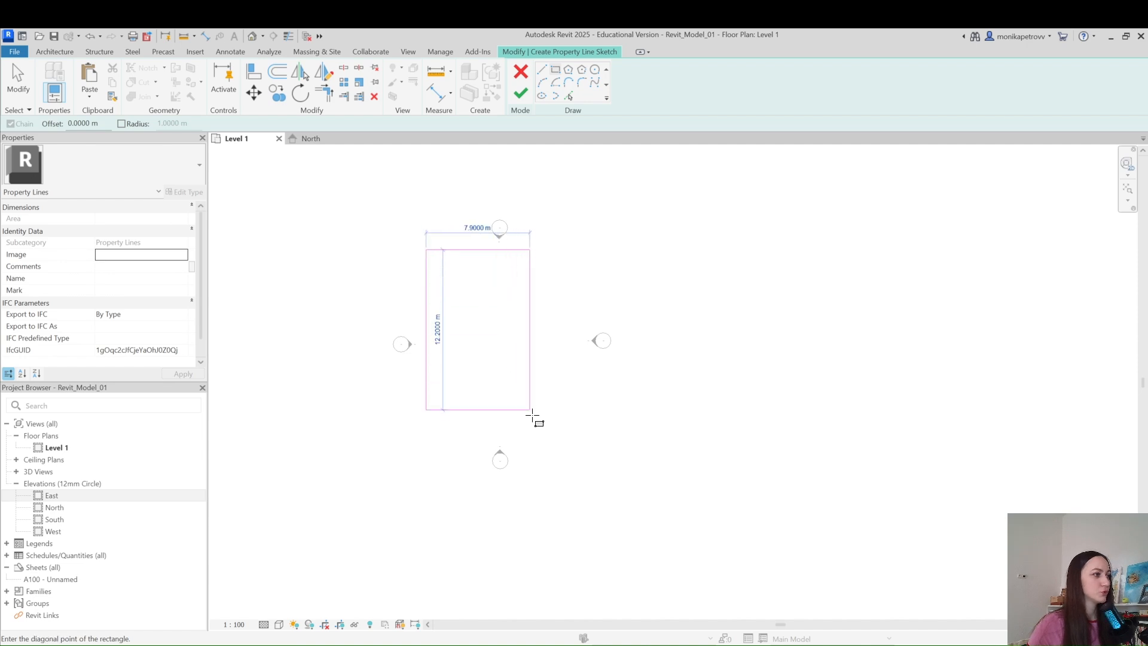
left_click(579, 437)
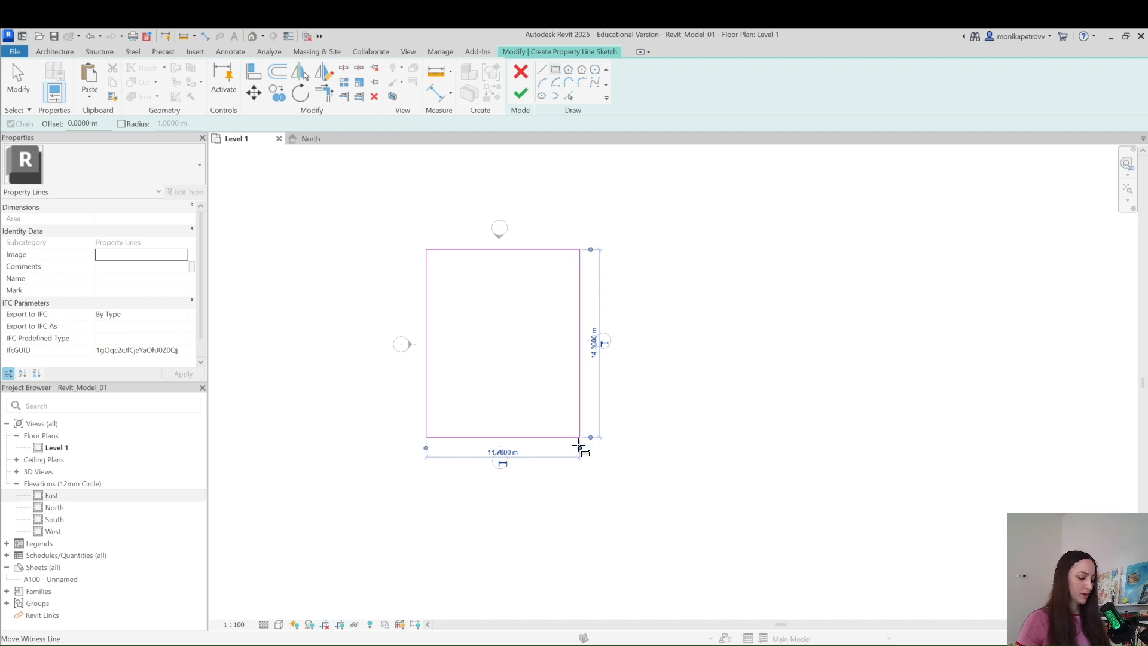
key("Escape")
key("Escape")
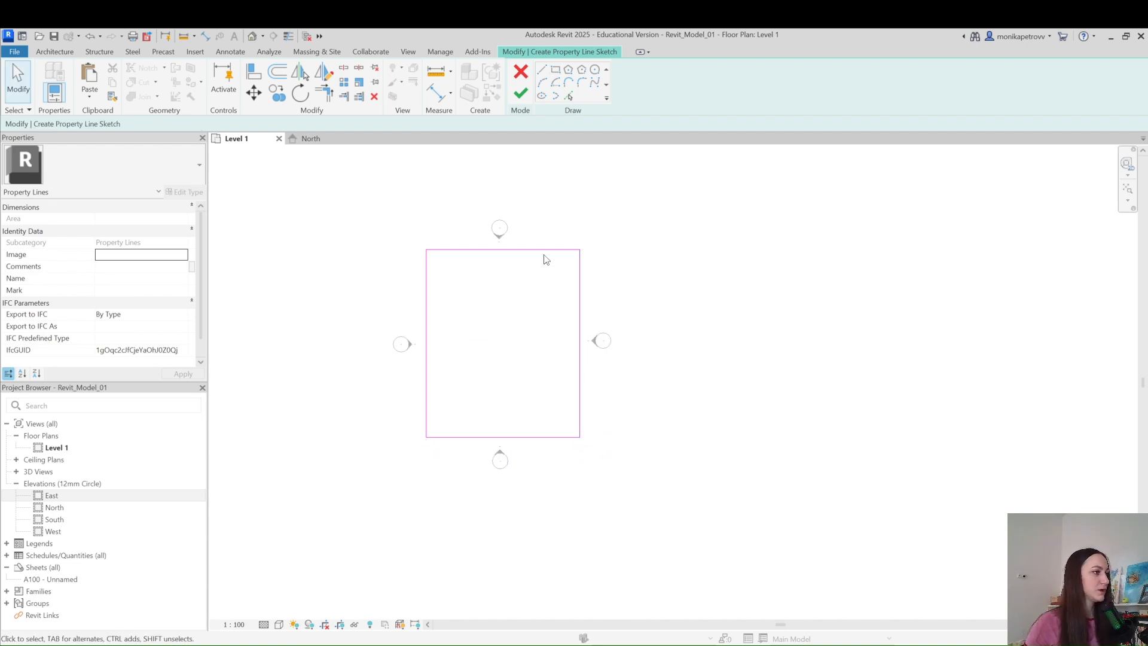
- Set the property line rectangle's height to 15 m and its width to 12 m
left_click(546, 251)
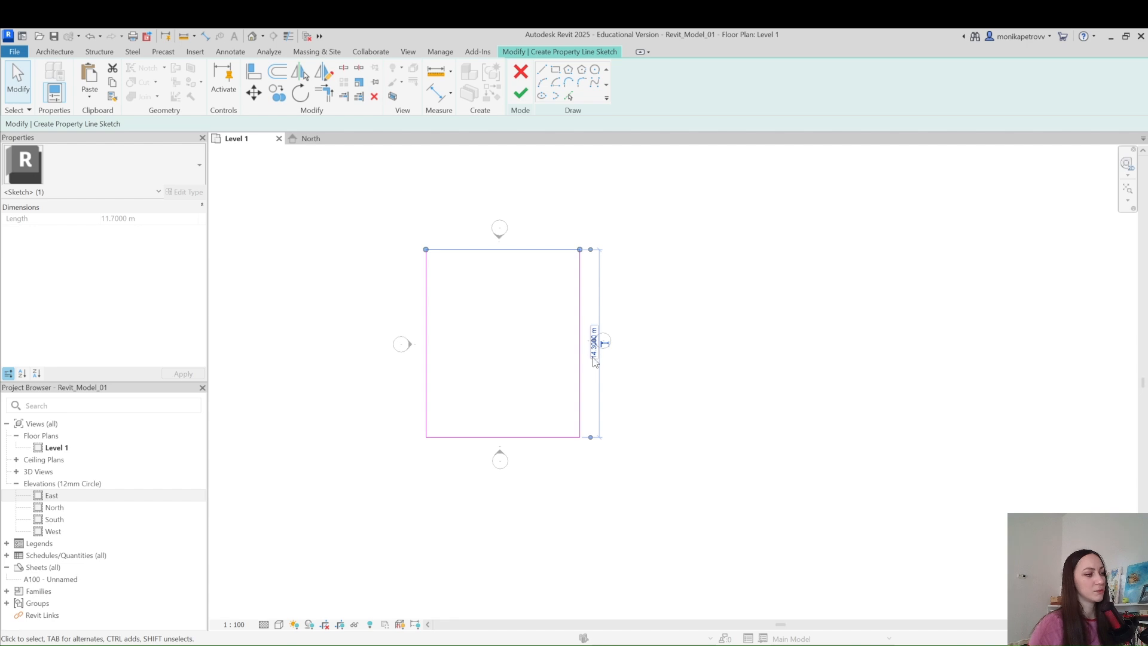
left_click(594, 341)
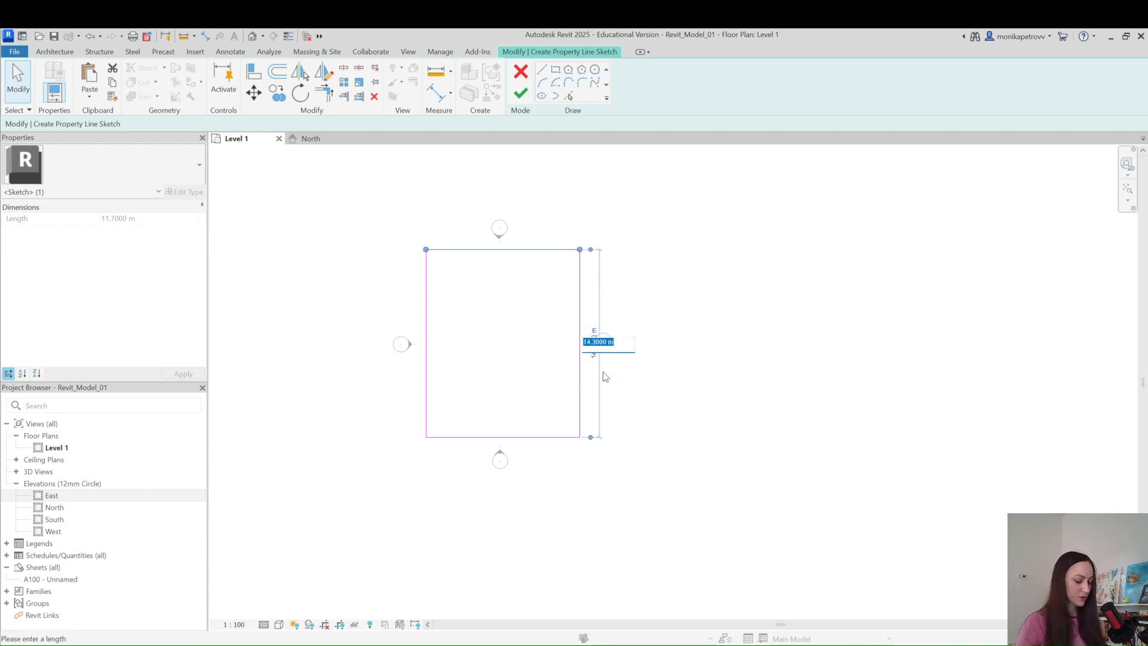
type("15")
key("Return")
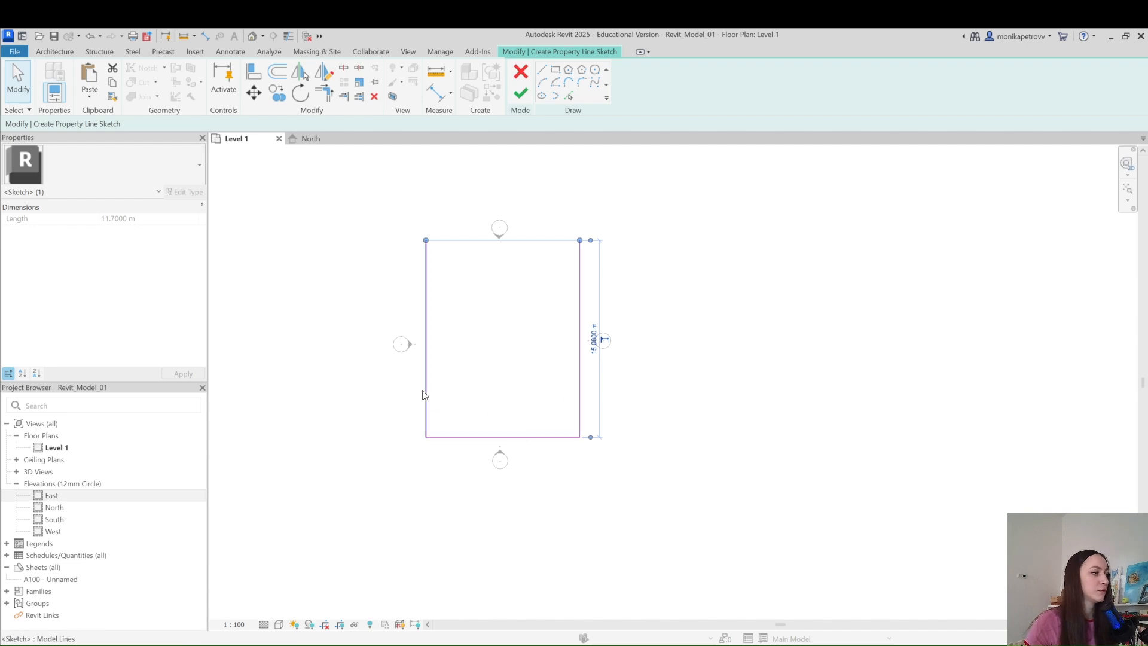
left_click(425, 428)
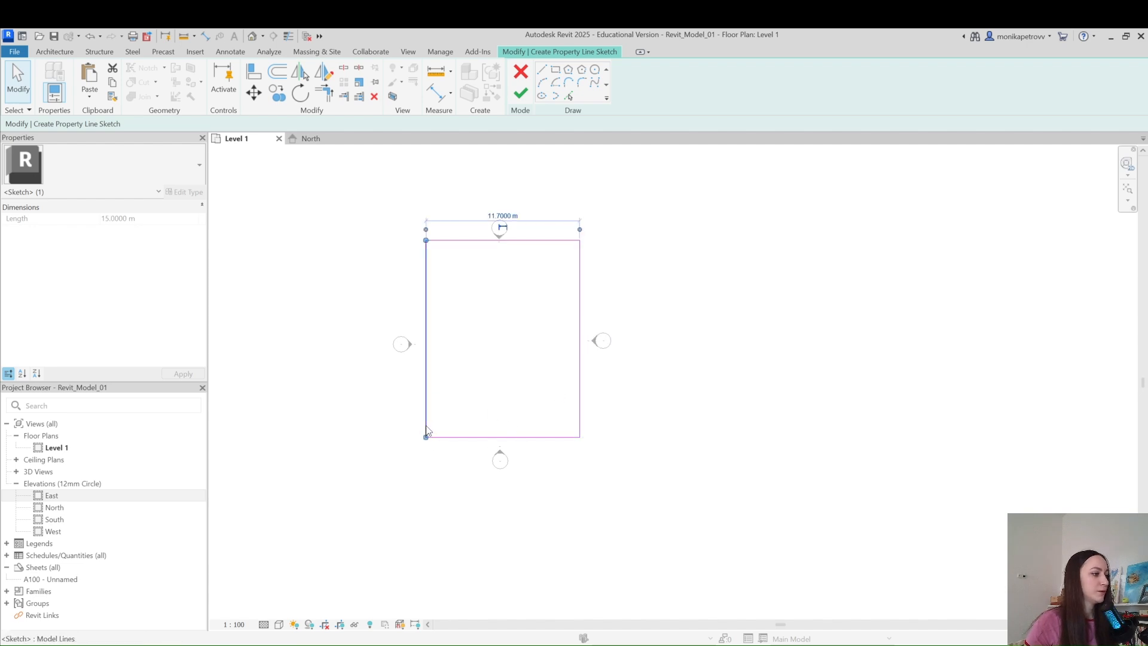
left_click(502, 216)
type("12")
key("Return")
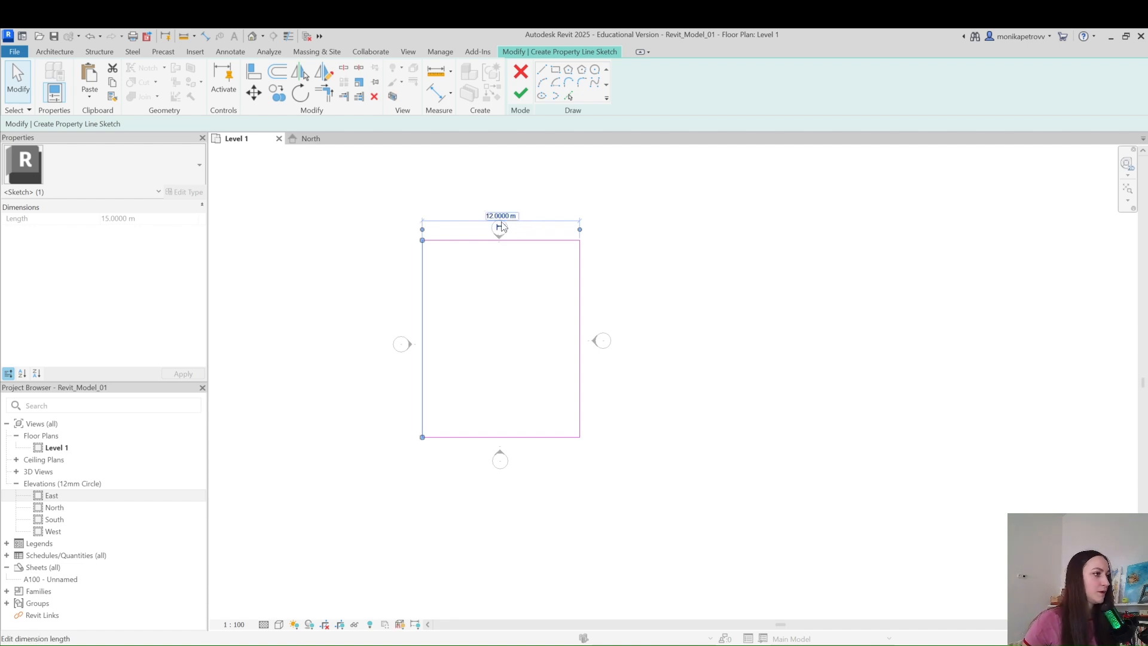
left_click(671, 387)
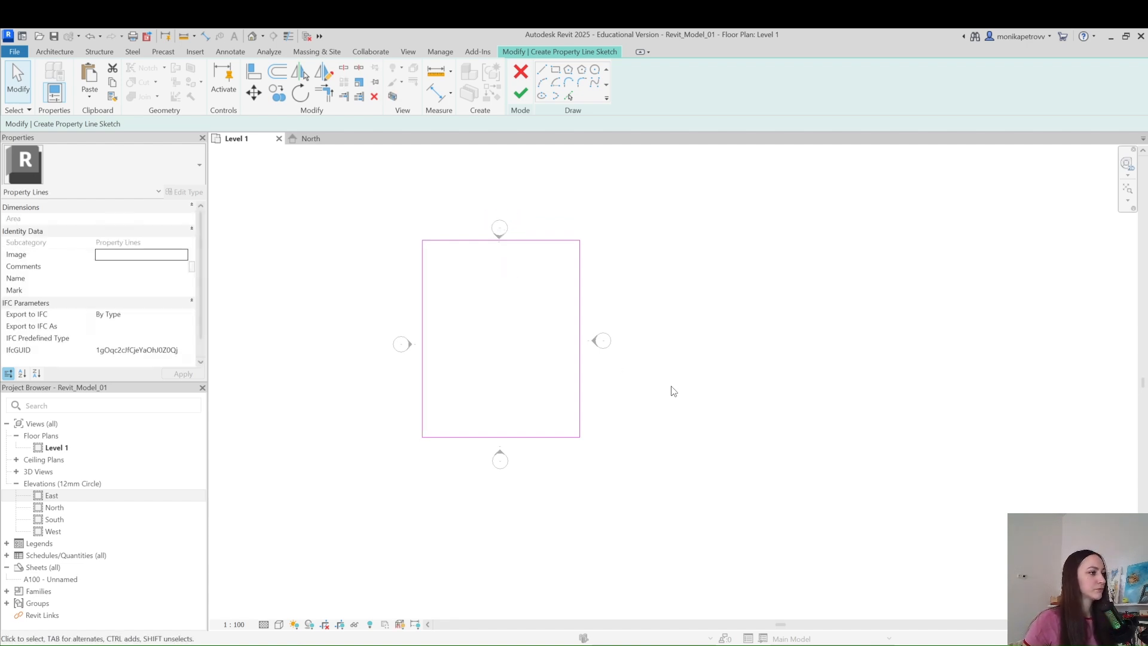
- Finish the property line sketch and shift the finished boundary slightly down and to the right between the elevation markers
left_click(554, 438)
left_click(546, 206)
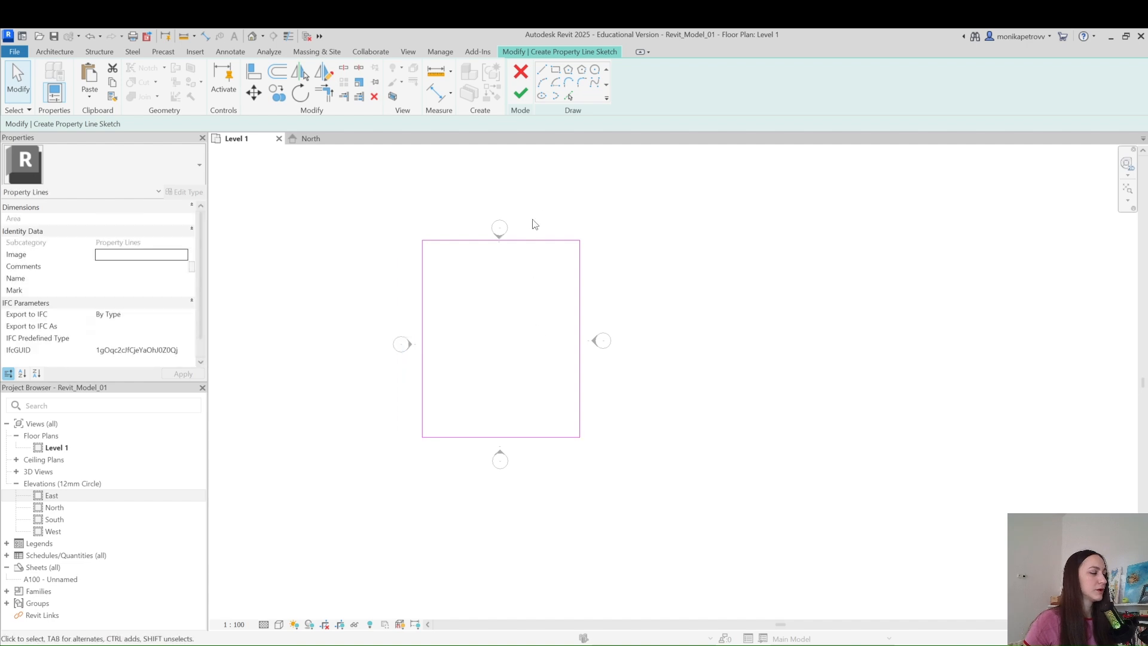
left_click(519, 94)
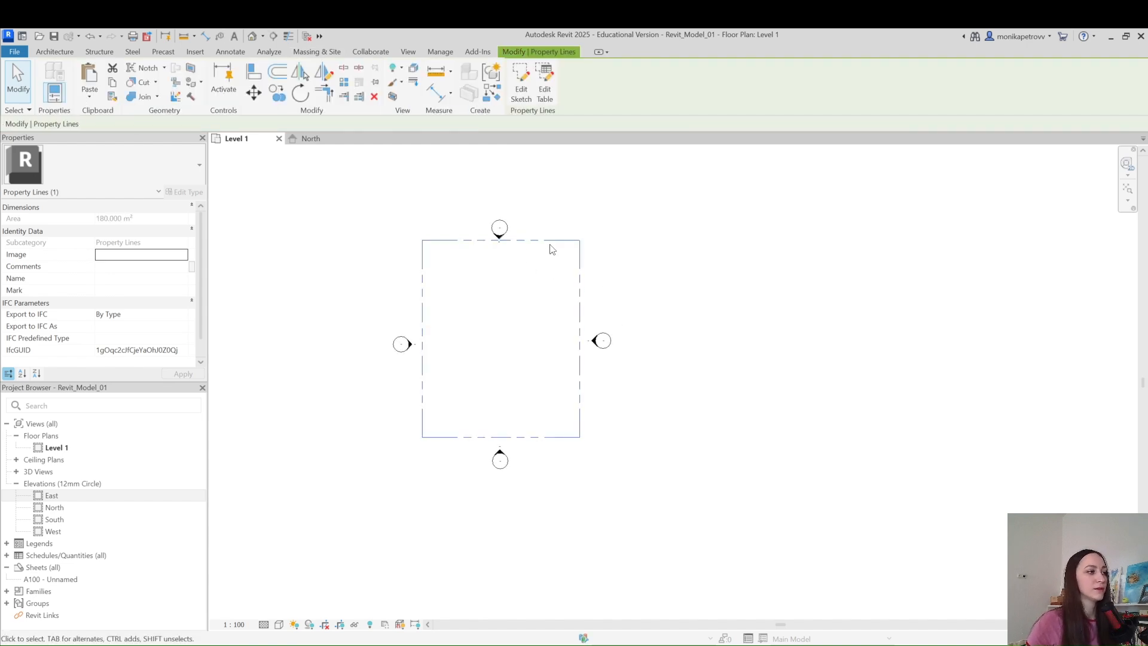
left_click_drag(551, 243, 554, 247)
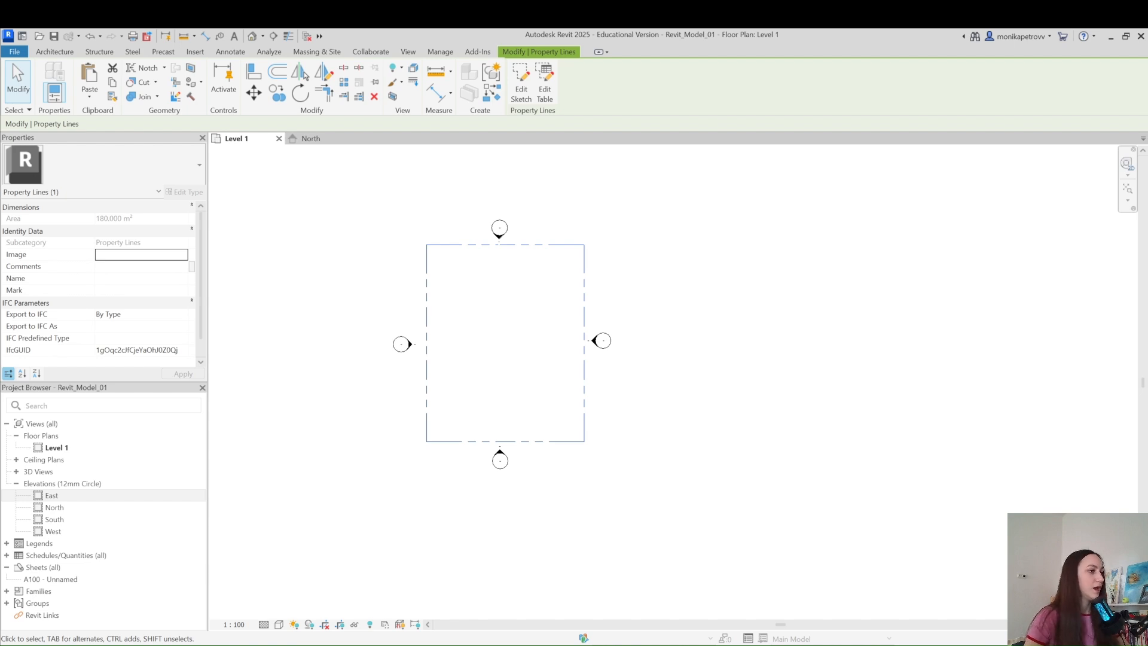
- Open the East elevation view and bring the Level 1 marker into view with empty space above it
left_click(66, 500)
double_click(65, 500)
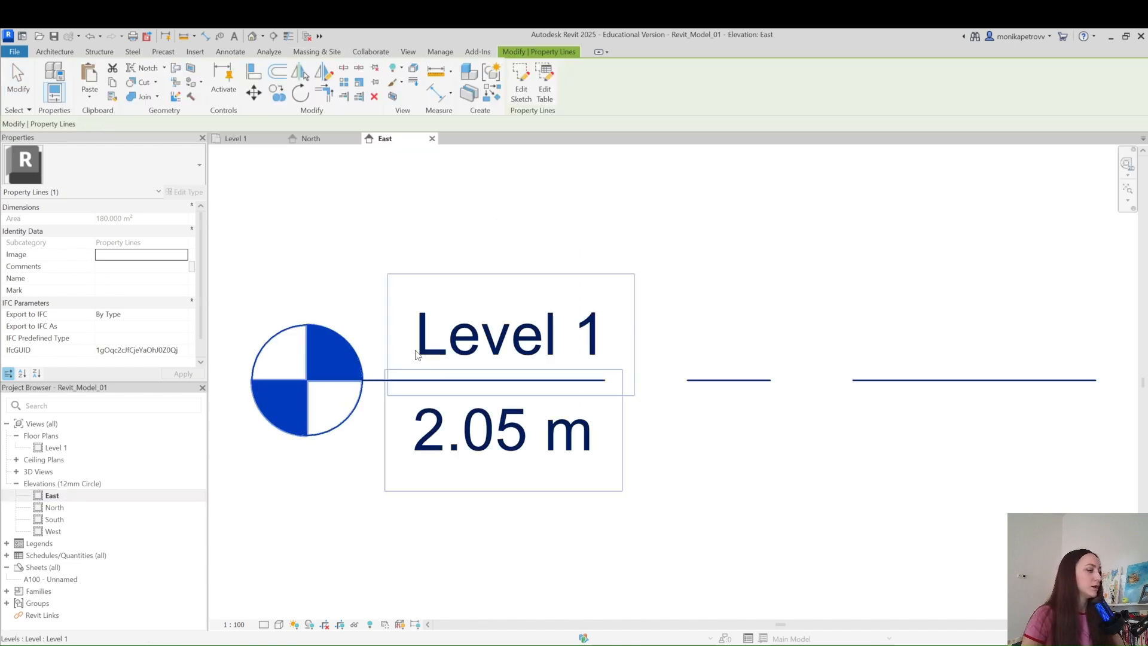
scroll(343, 310, "down", 4)
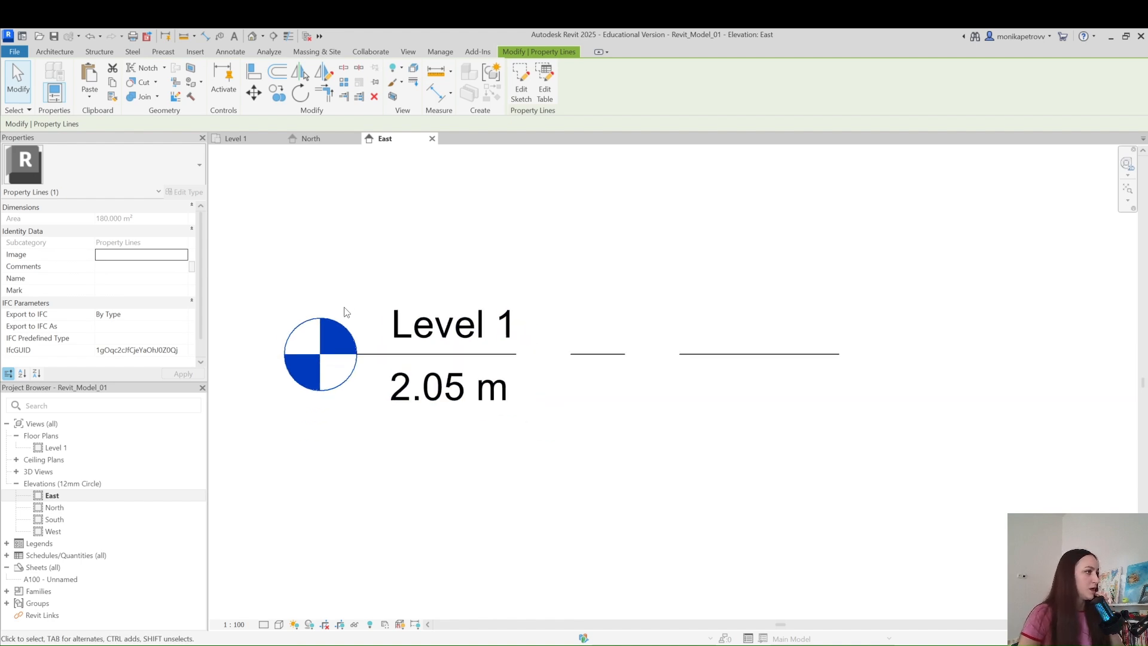
middle_click_drag(343, 281, 385, 407)
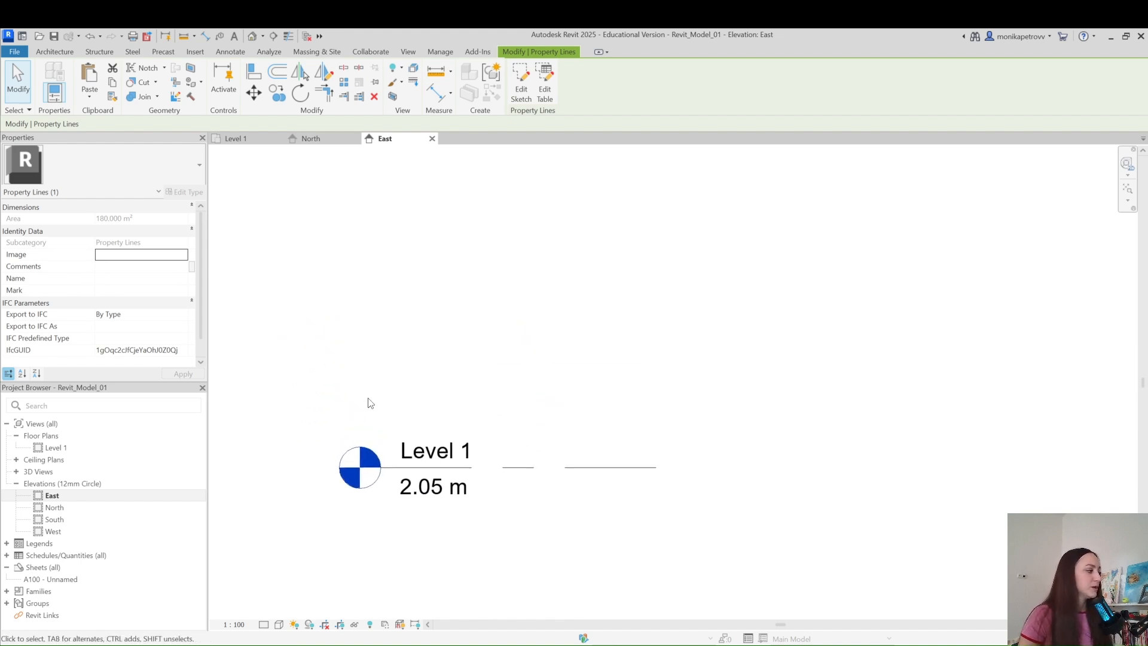
scroll(380, 398, "down", 1)
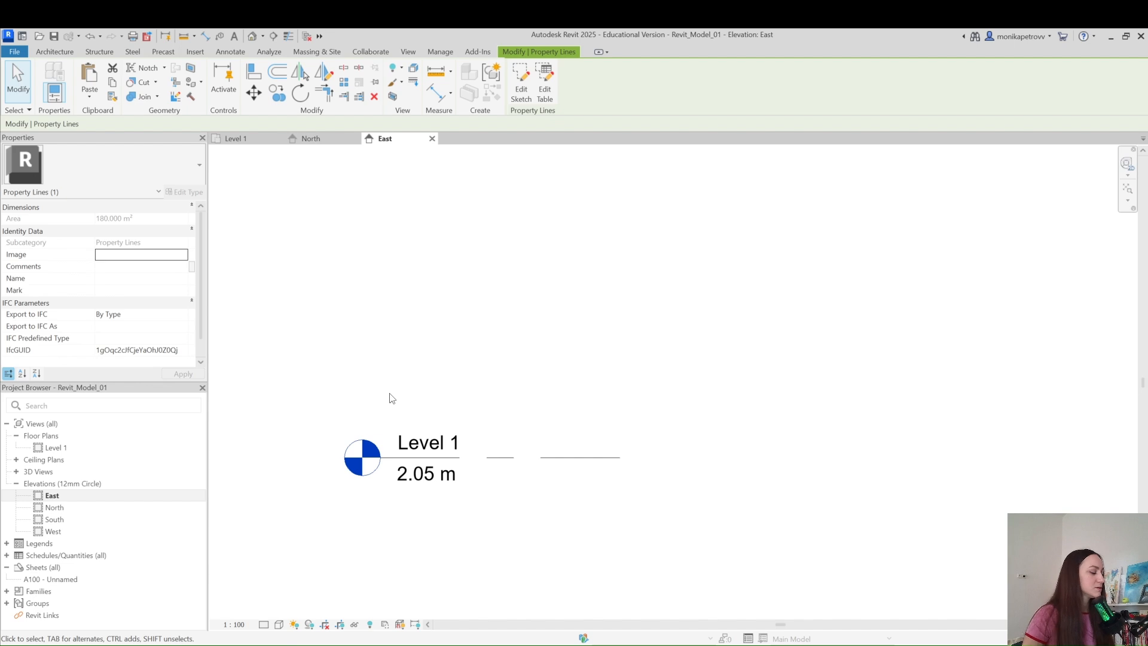
scroll(392, 398, "down", 1)
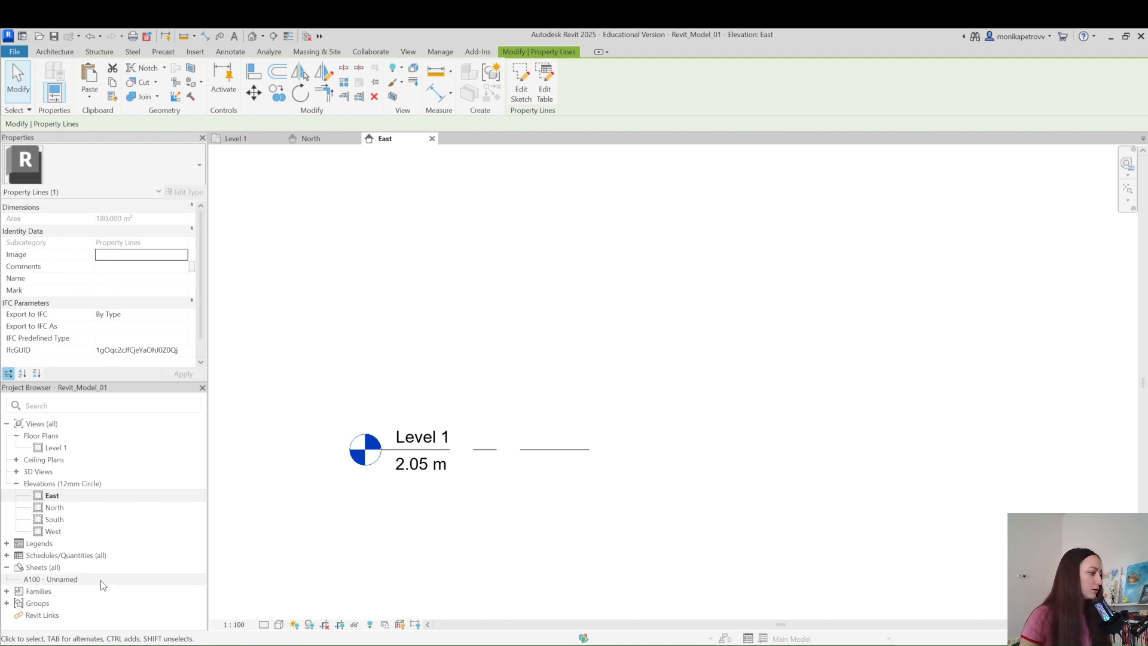
left_click(54, 498)
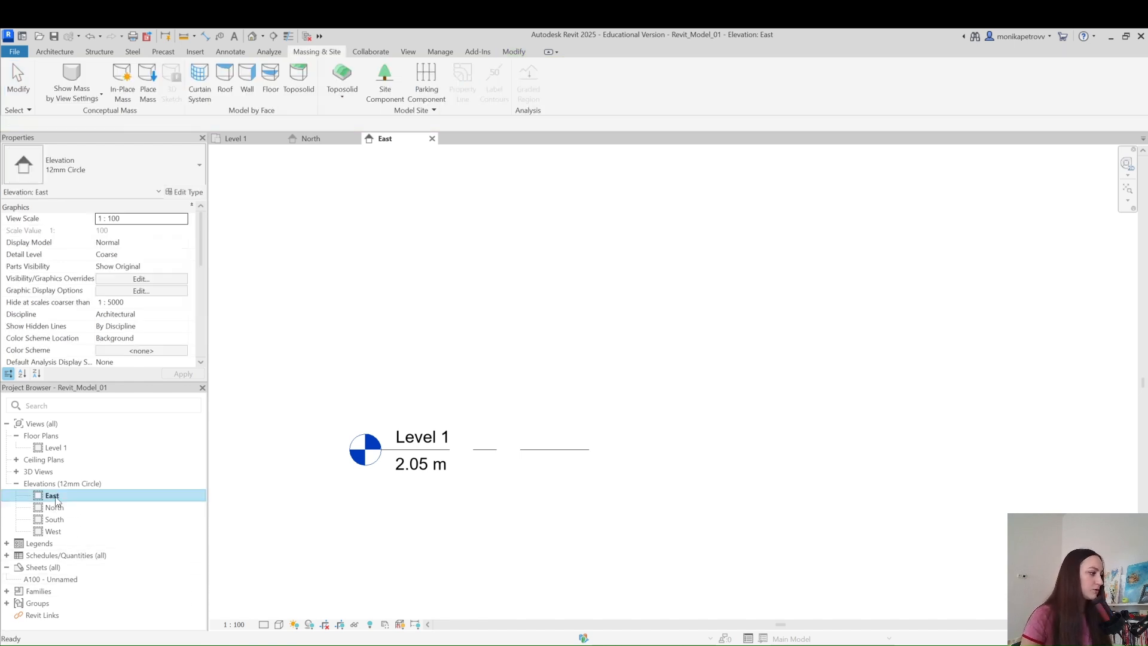
left_click(54, 497)
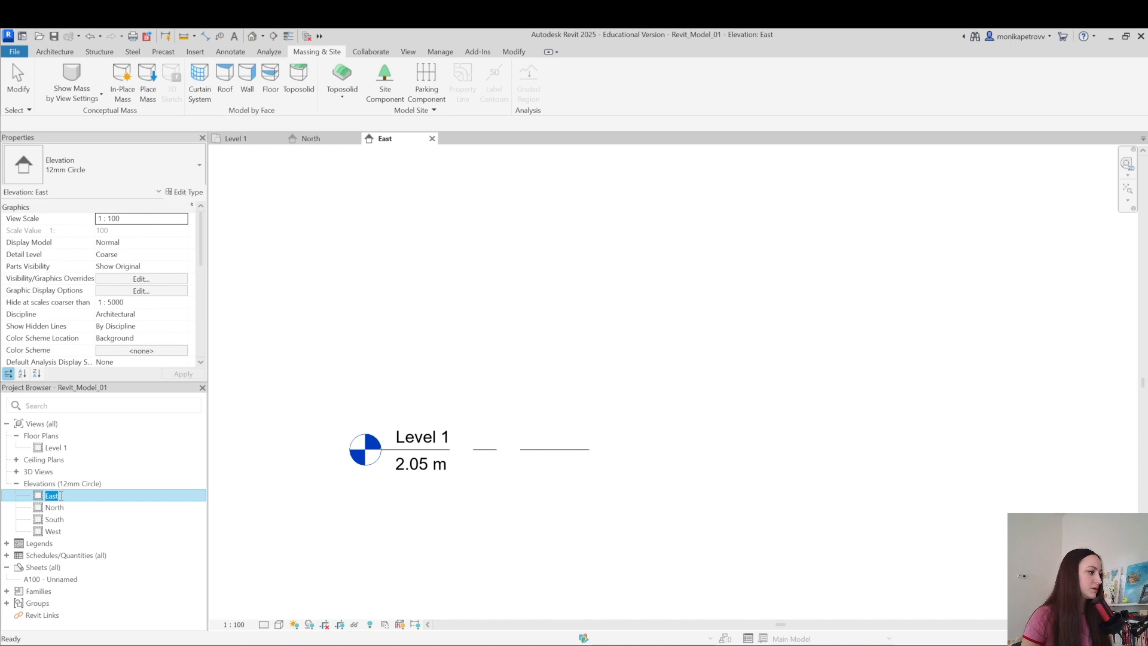
left_click(61, 496)
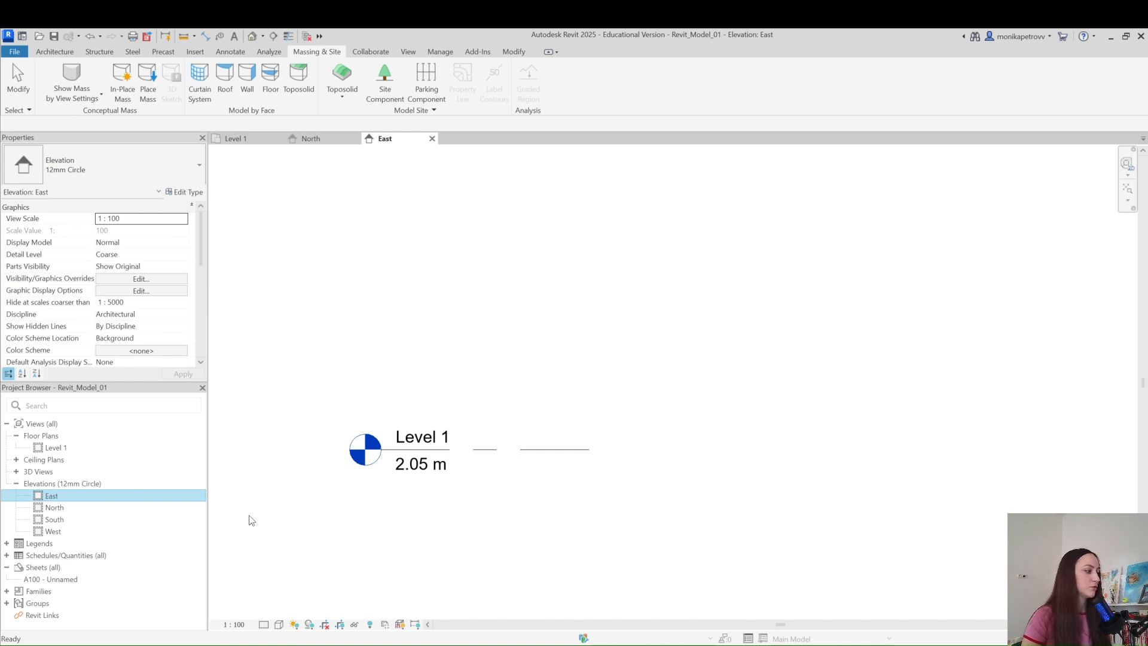
left_click(268, 480)
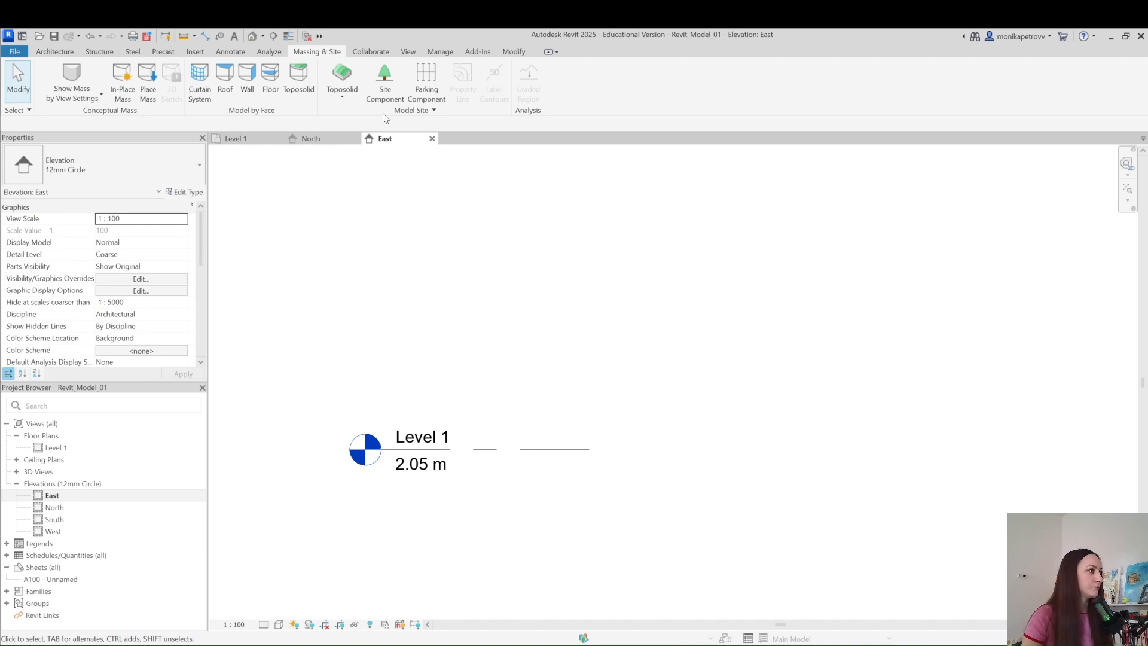
left_click(56, 53)
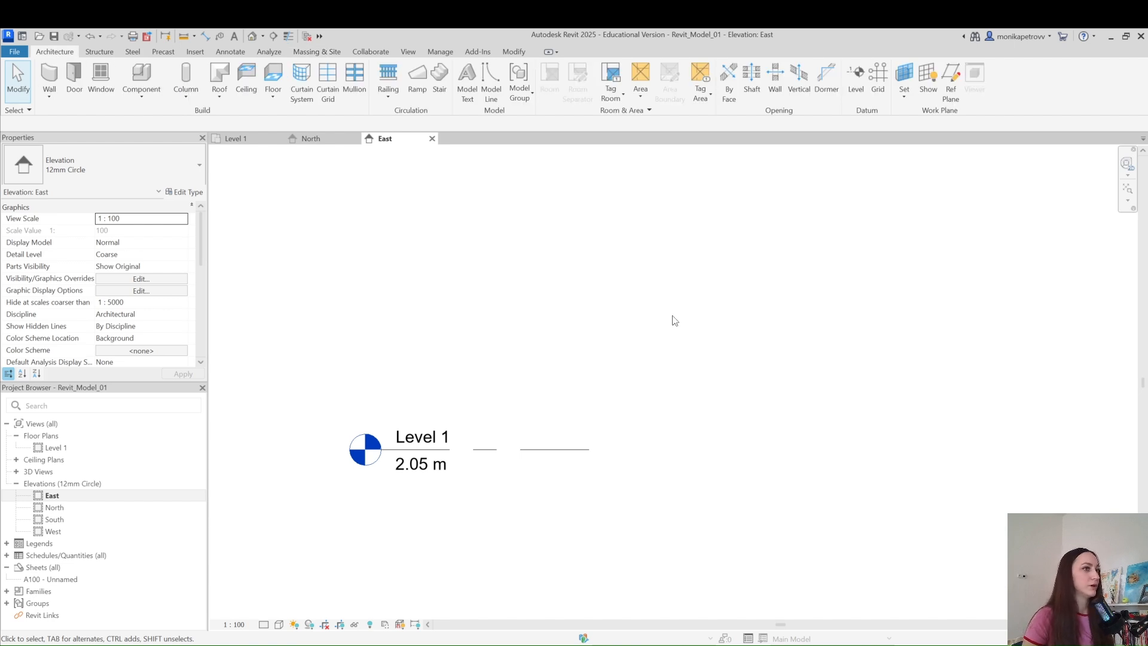
- Draw a level at elevation 4.15 m above Level 1, aligned with its ends, without creating a plan view
left_click(856, 76)
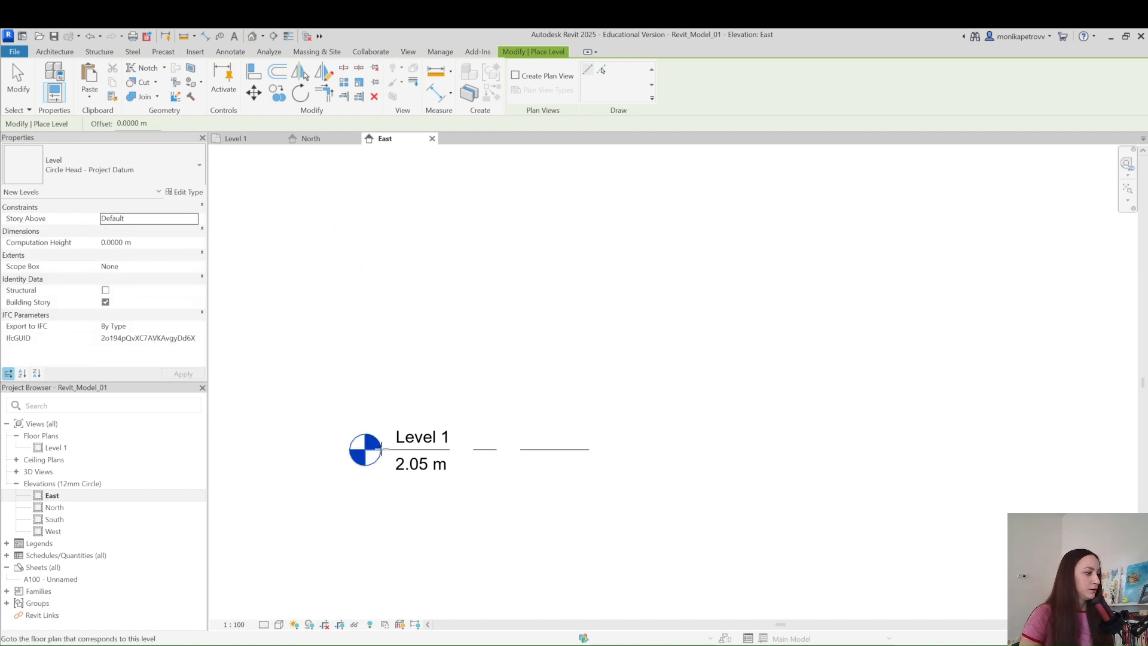
left_click(378, 366)
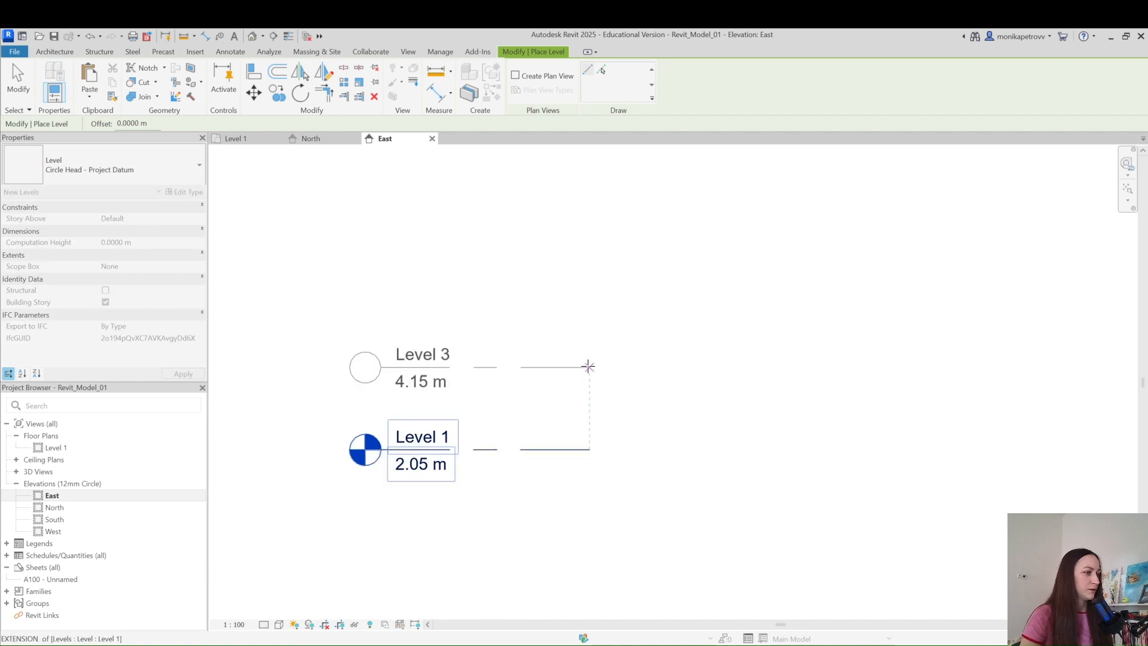
left_click(588, 366)
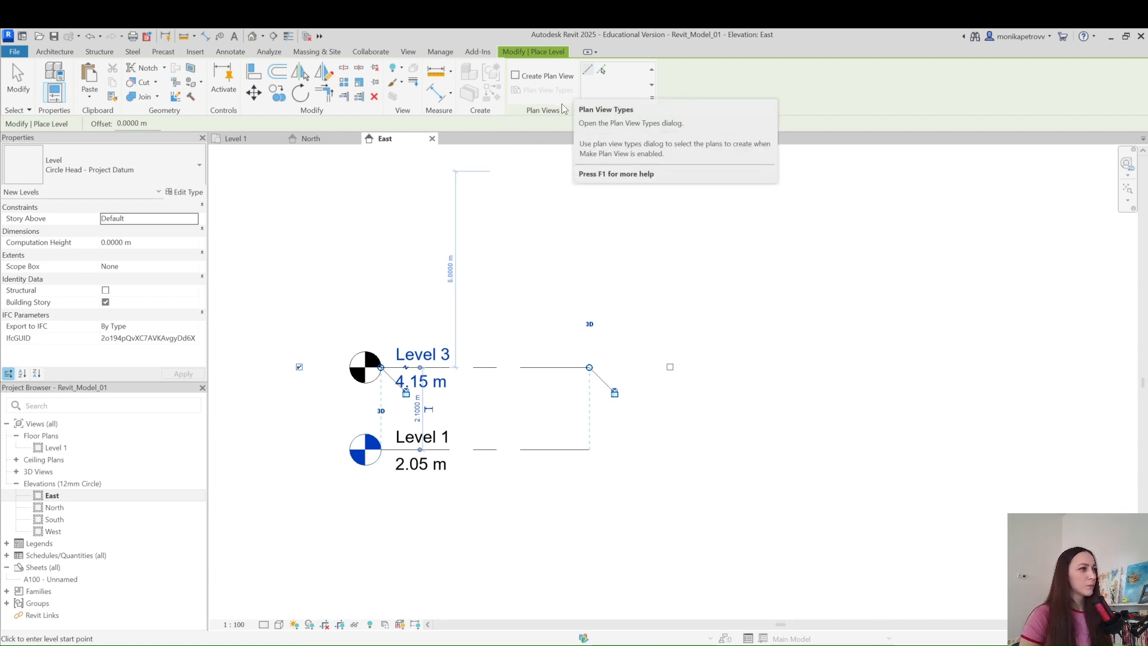
- Enable plan view creation and draw another level at elevation 6.05 m, about as long as the ones below
left_click(517, 76)
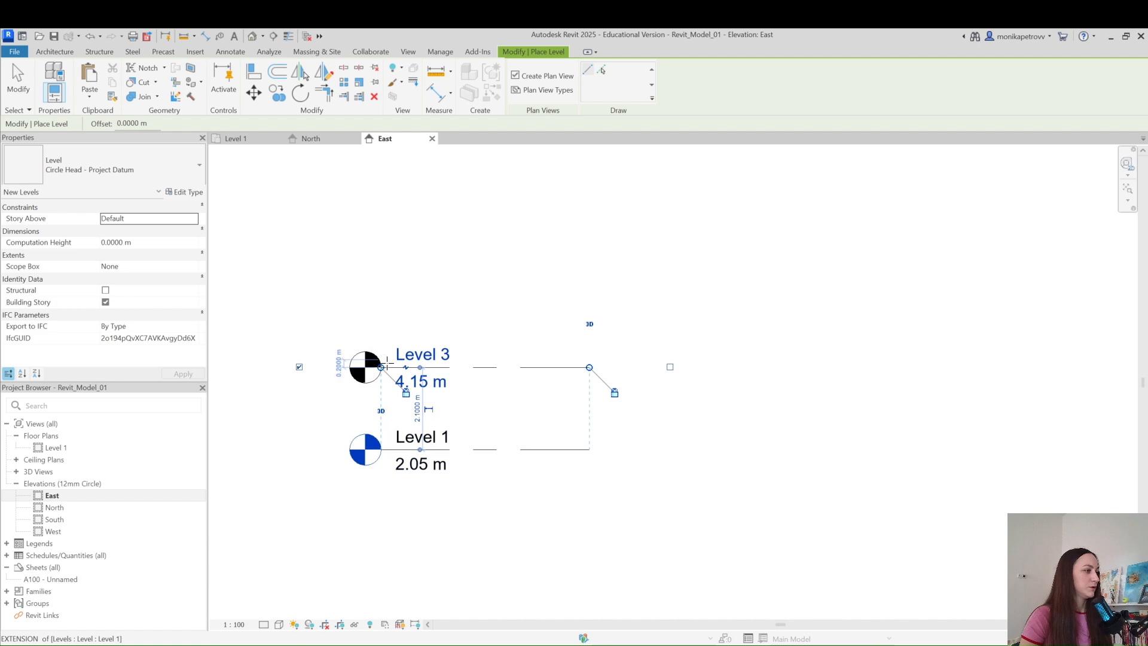
left_click(380, 292)
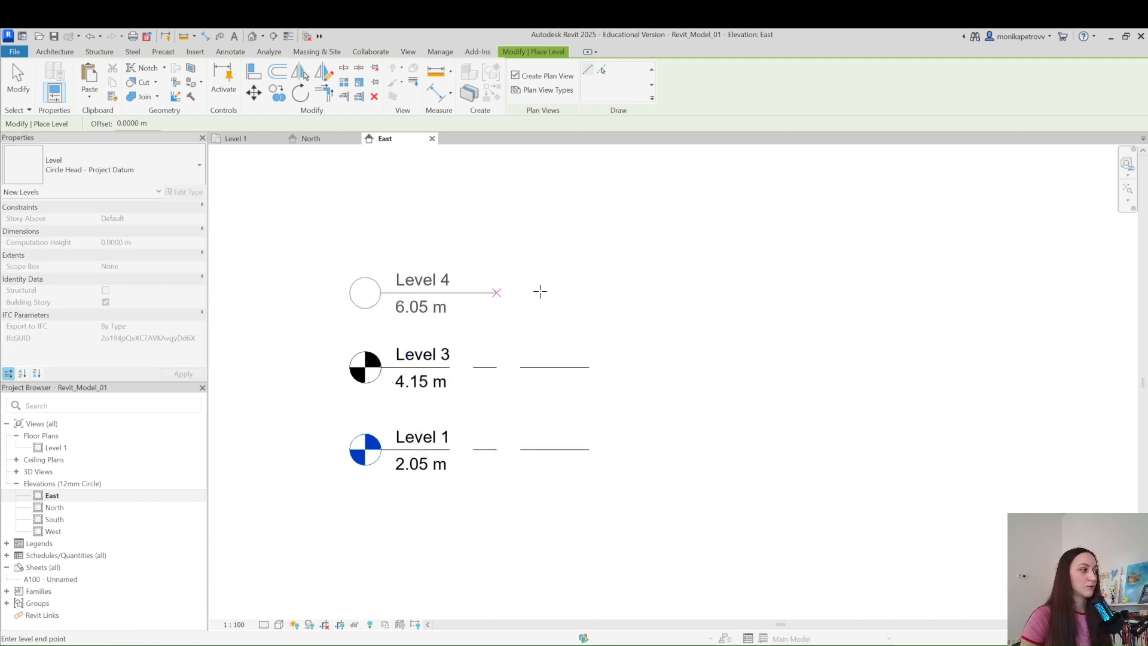
left_click(590, 292)
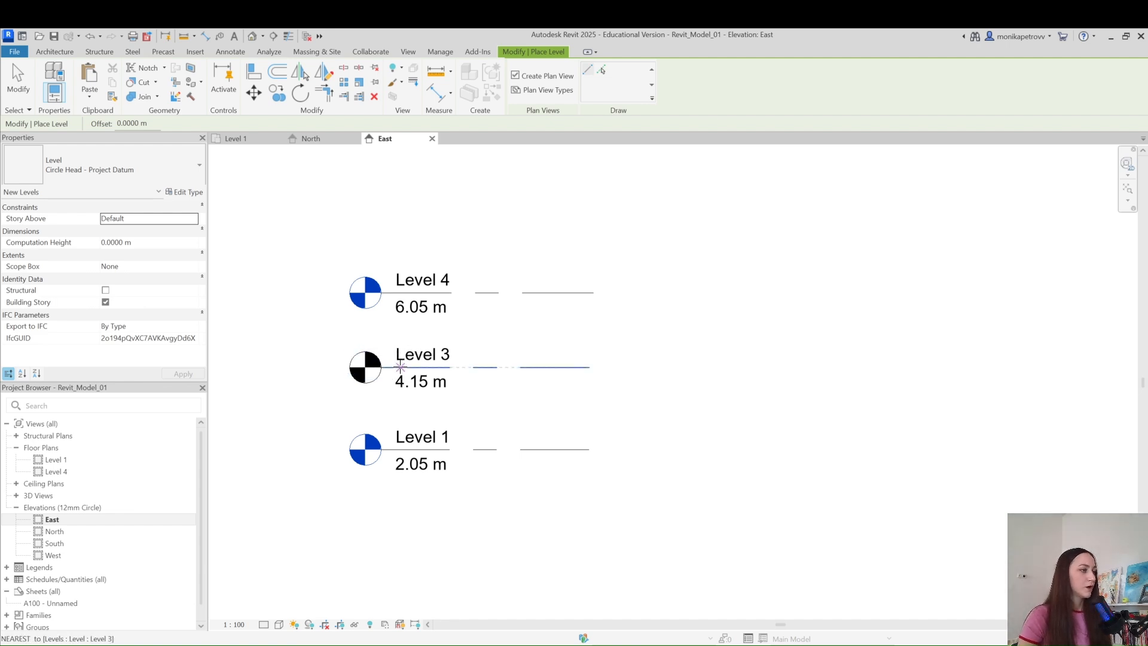
key("Escape")
- Add a level 3 m above Level 4 by picking its line with a 3 m offset
scroll(521, 342, "down", 1)
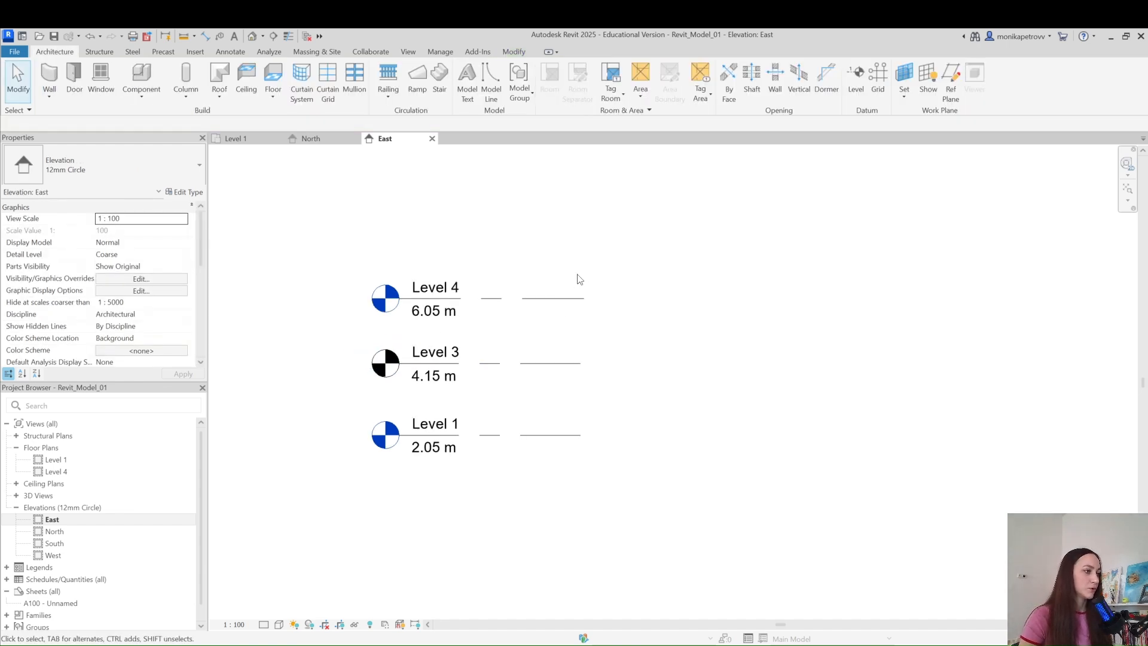
mouse_move(602, 318)
middle_mouse_down()
mouse_move(592, 377)
mouse_move(602, 317)
middle_mouse_up()
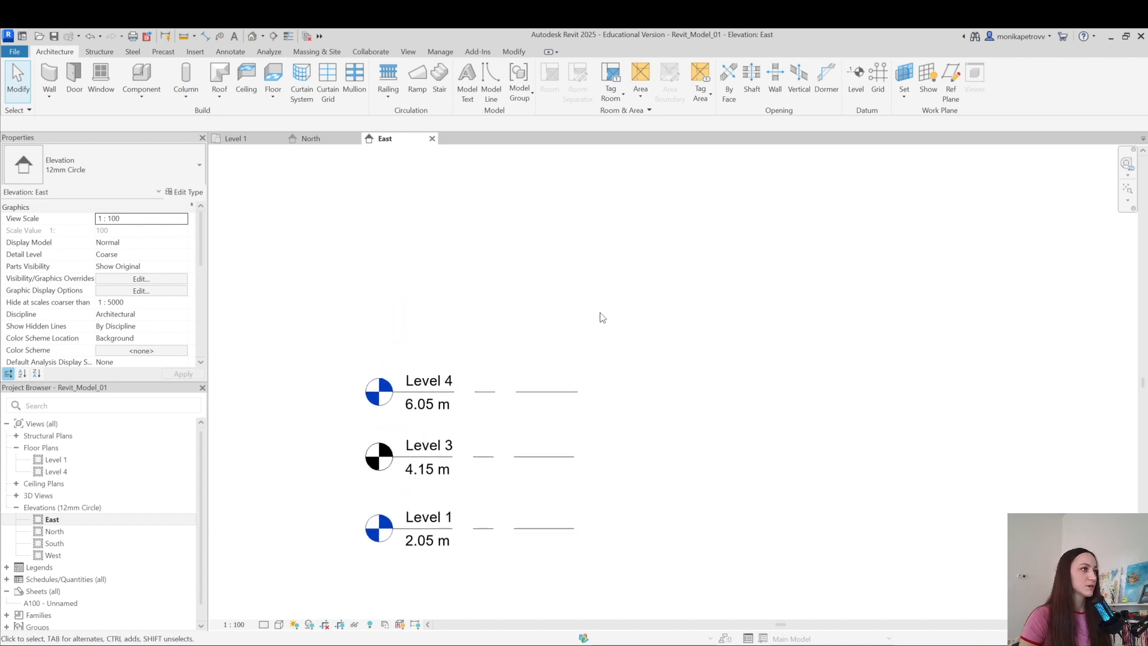
left_click(855, 69)
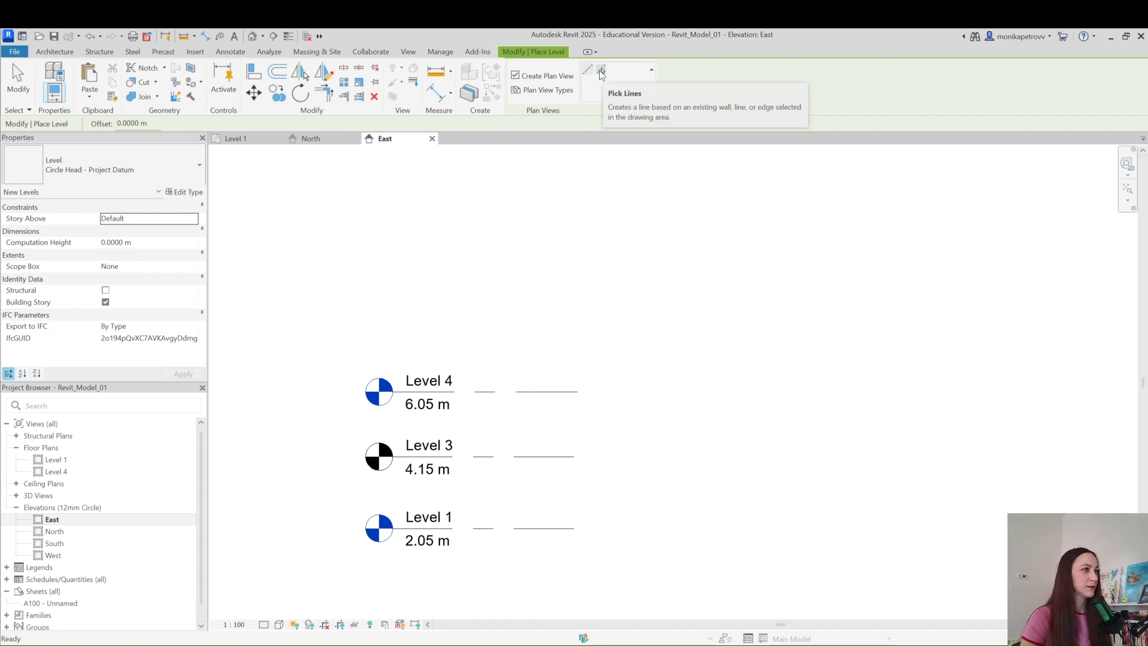
left_click(600, 72)
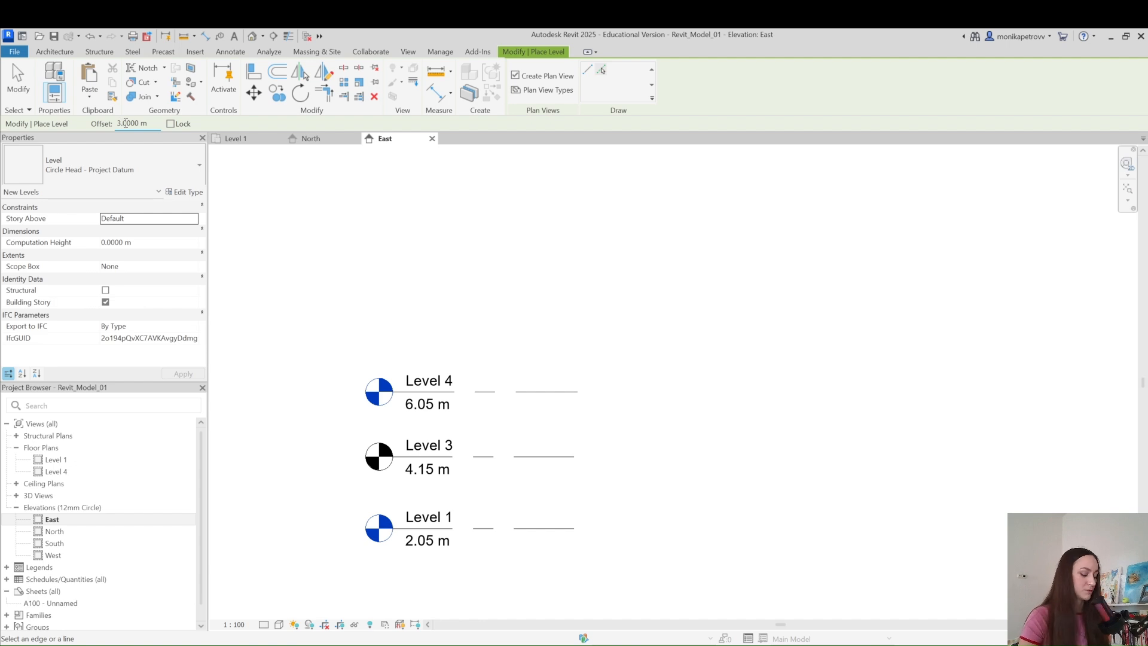
left_click(125, 123)
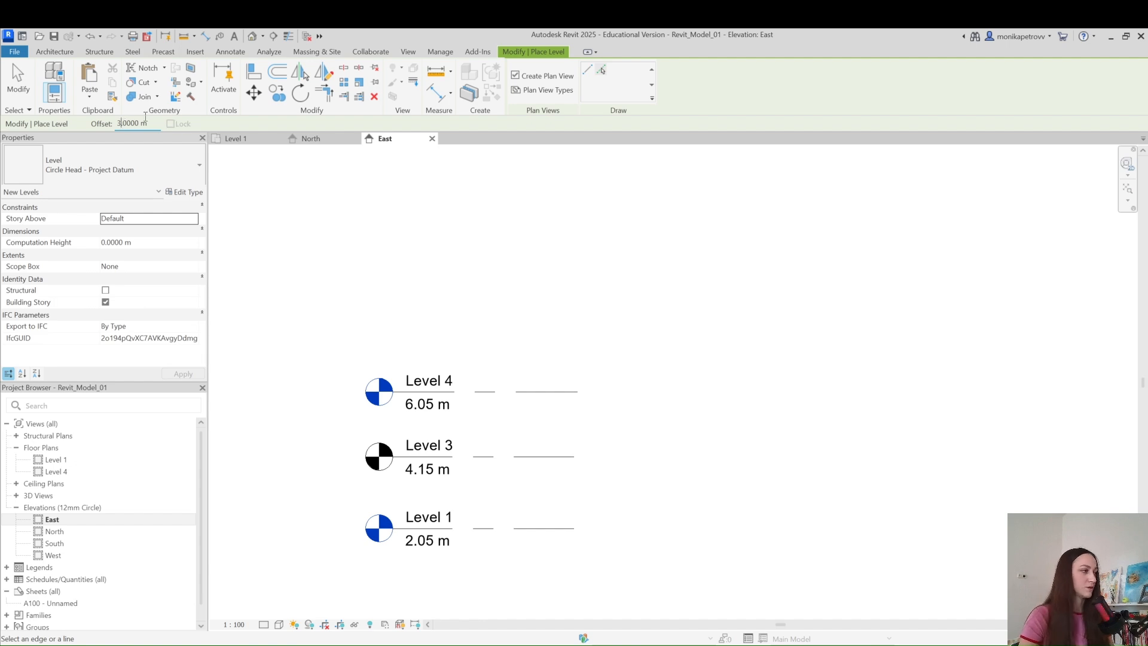
left_click(448, 396)
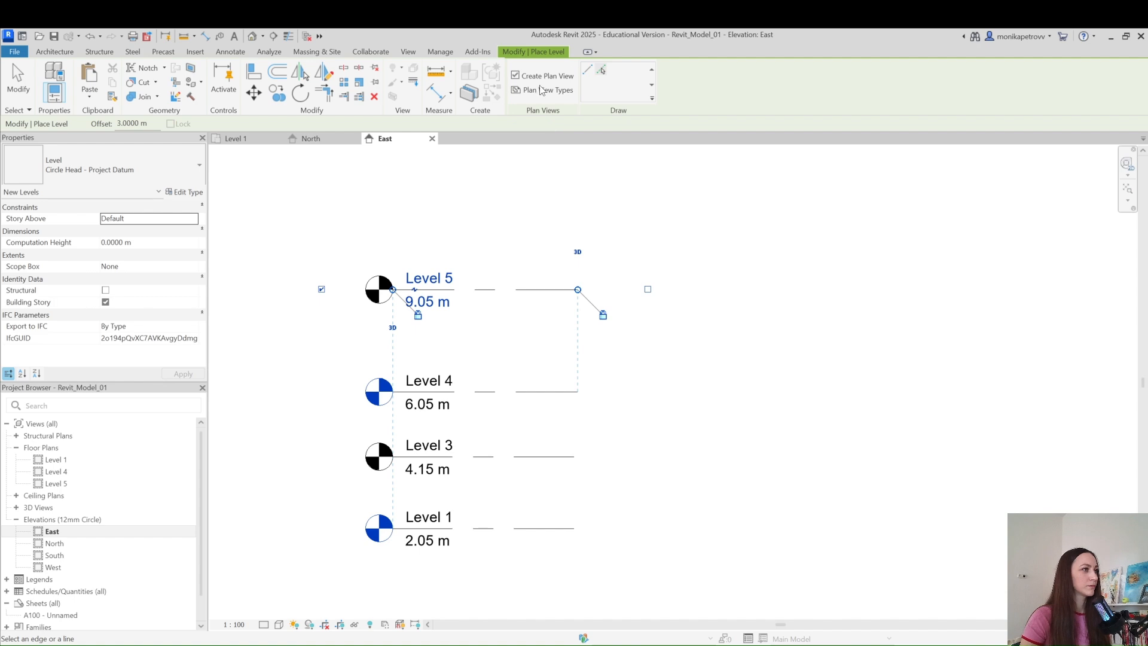
- Add three more levels at 3 m intervals above Level 5 by picking each topmost level line in turn
scroll(458, 342, "down", 2)
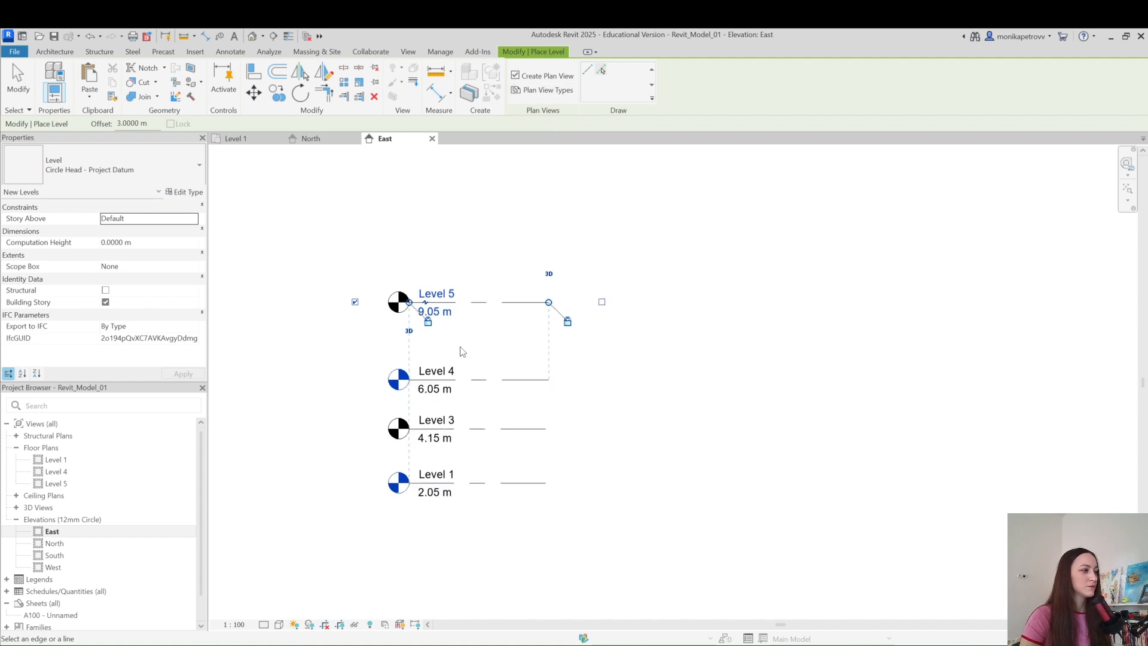
middle_click_drag(477, 328, 490, 418)
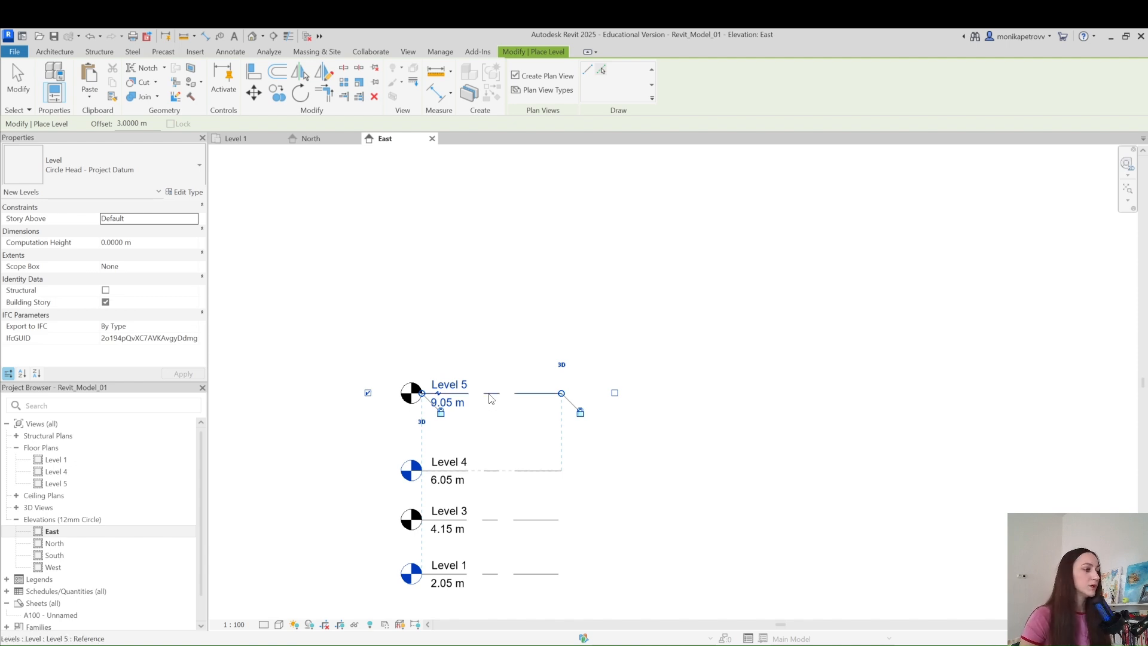
left_click(491, 396)
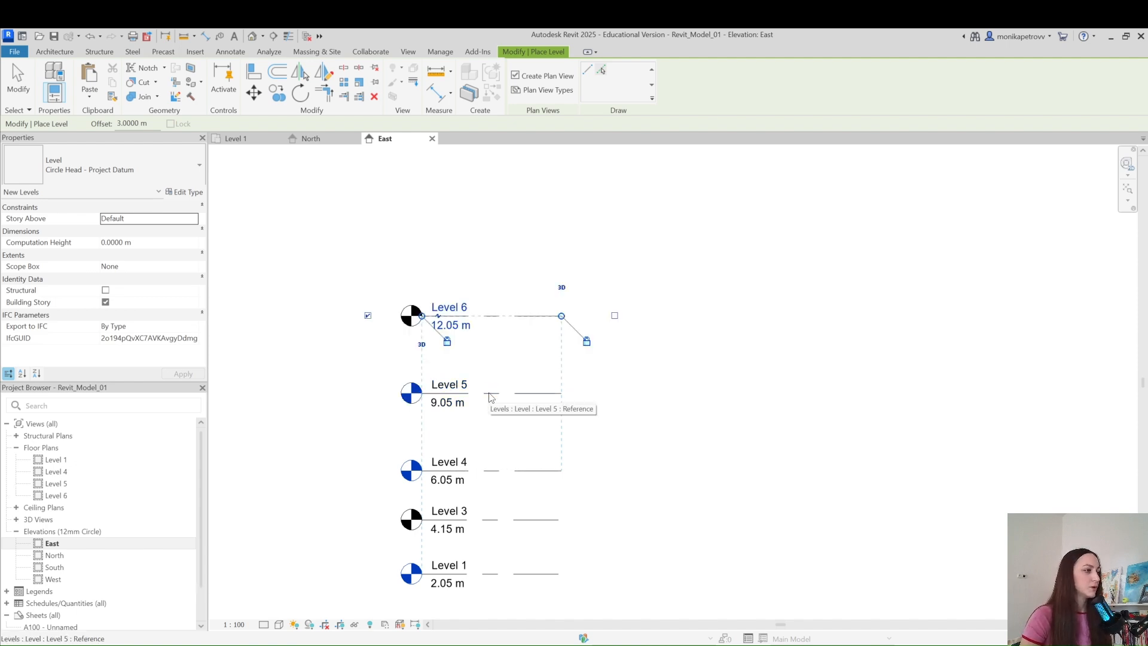
left_click(490, 317)
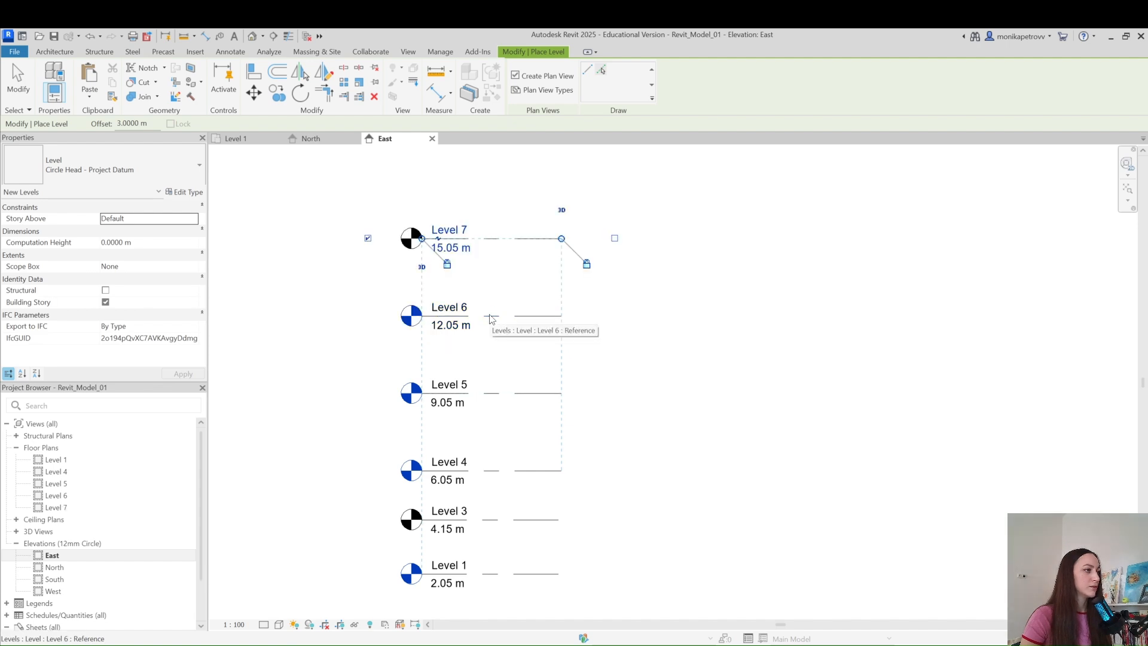
left_click(496, 239)
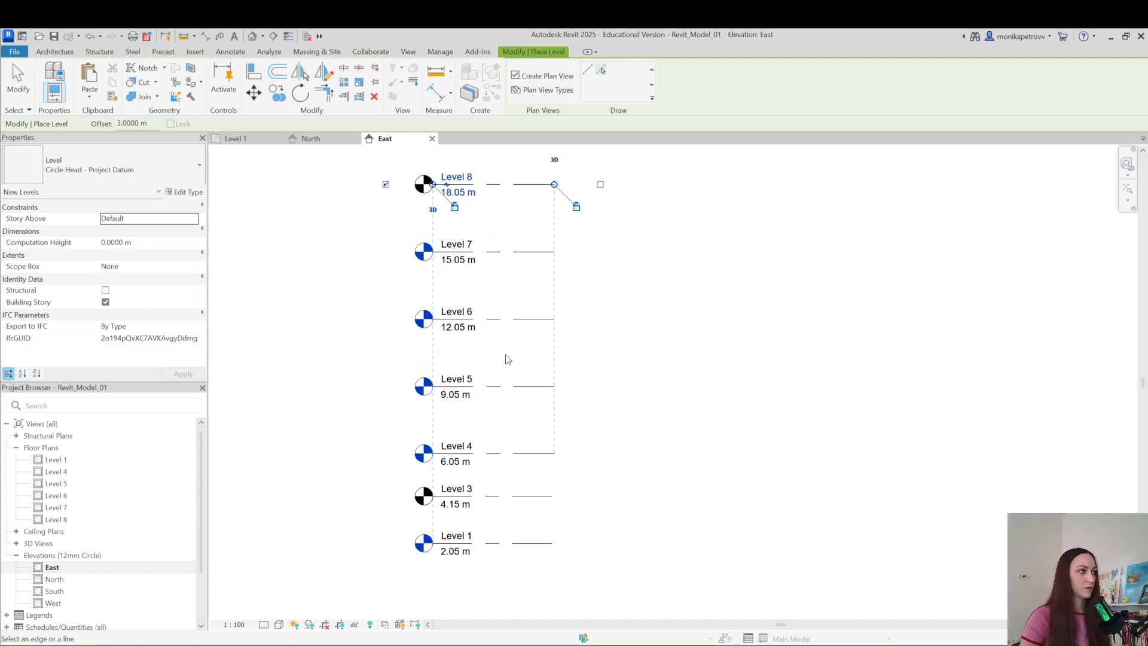
key("Escape")
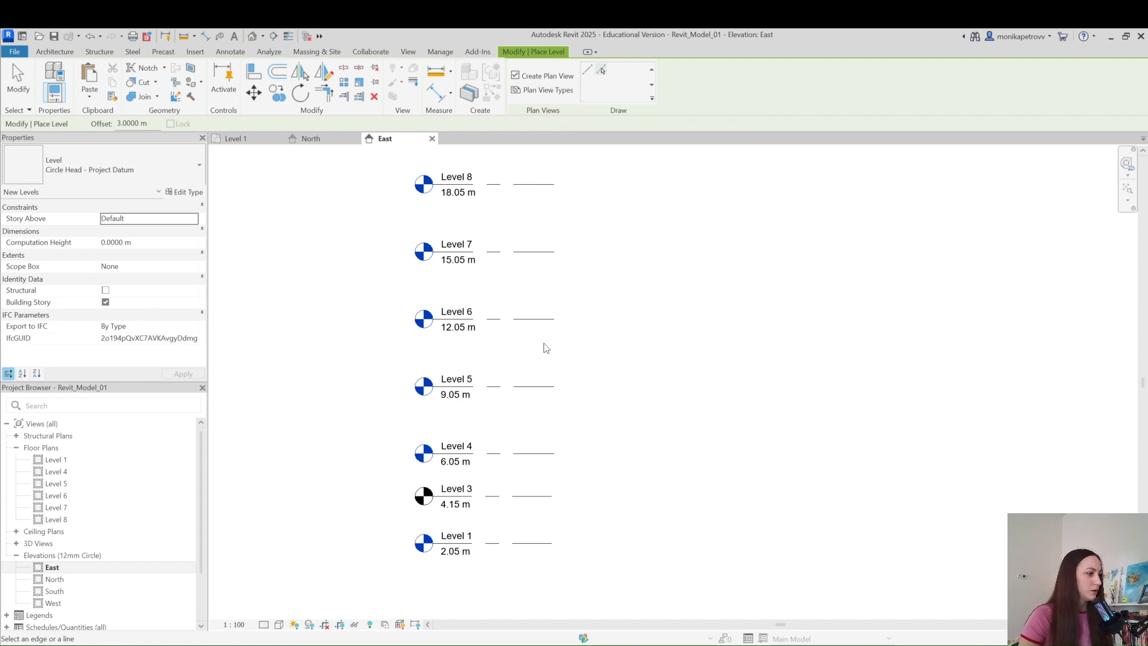
- Undo the three levels above Level 5 and remove Level 3 from the elevation
scroll(545, 347, "down", 1)
key("Escape")
key("ctrl+z")
scroll(538, 354, "up", 1)
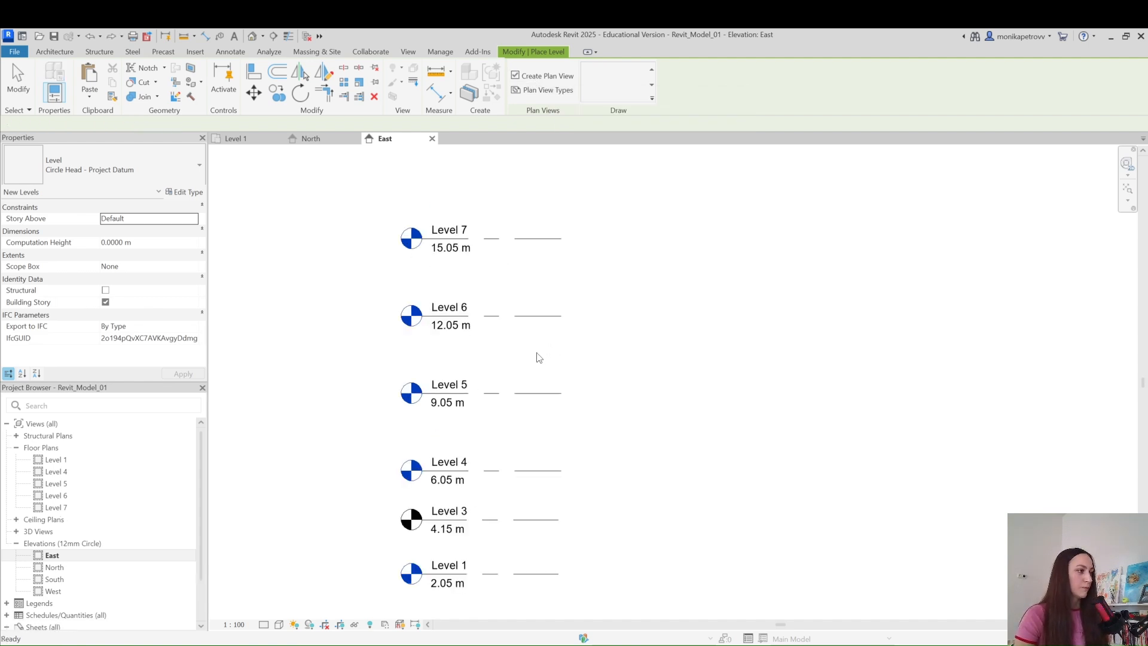
key("ctrl+z")
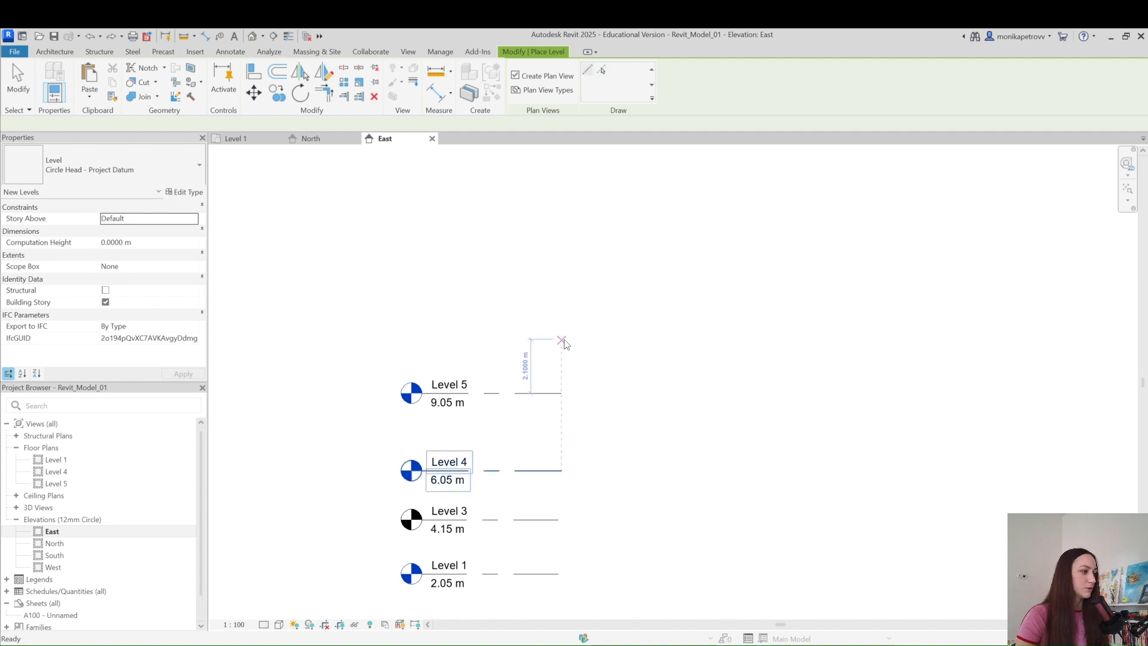
key("ctrl+z")
key("ctrl+y")
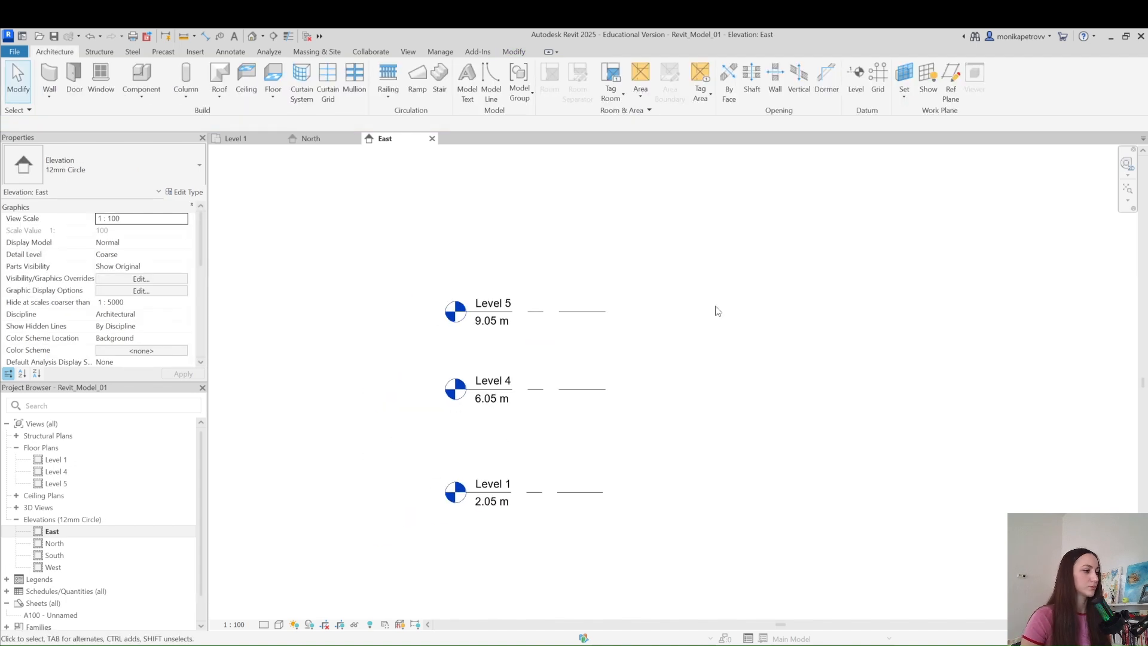
- Draw a level at elevation 11.65 m above Level 5, aligned with the ends of the levels below
middle_click_drag(717, 311, 681, 361)
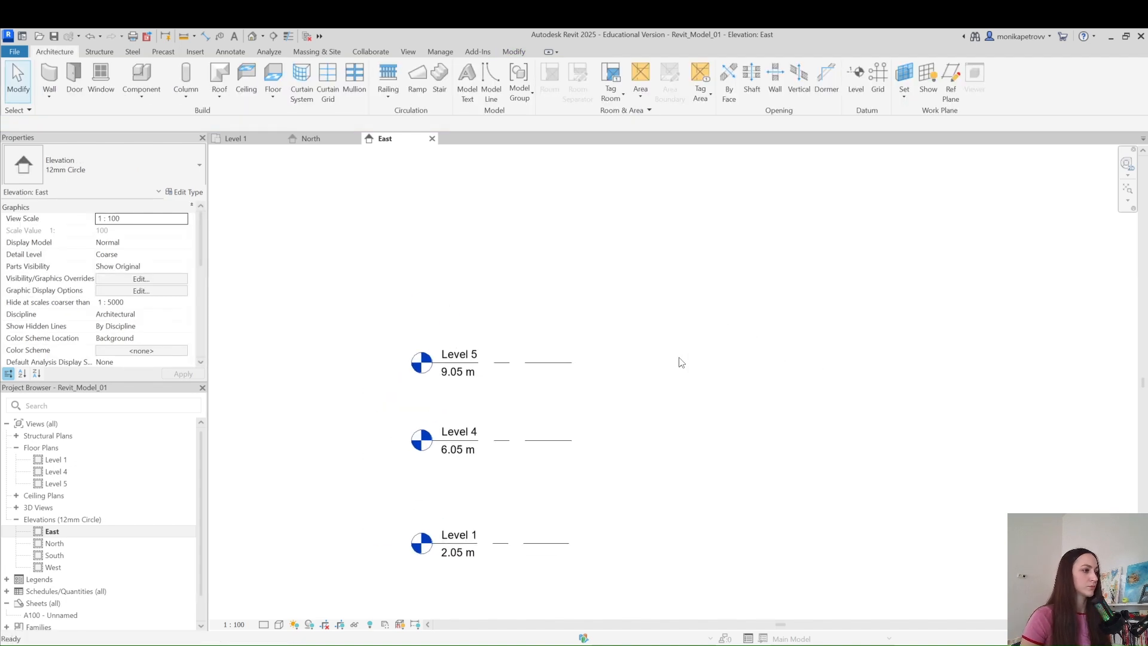
left_click(860, 74)
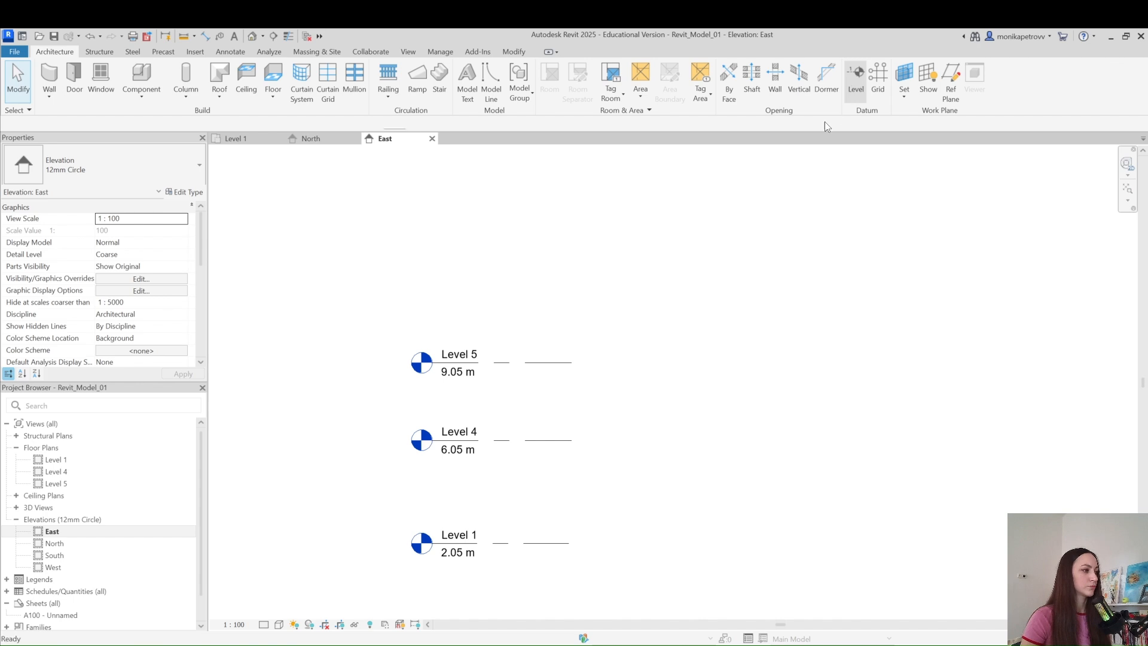
left_click(432, 295)
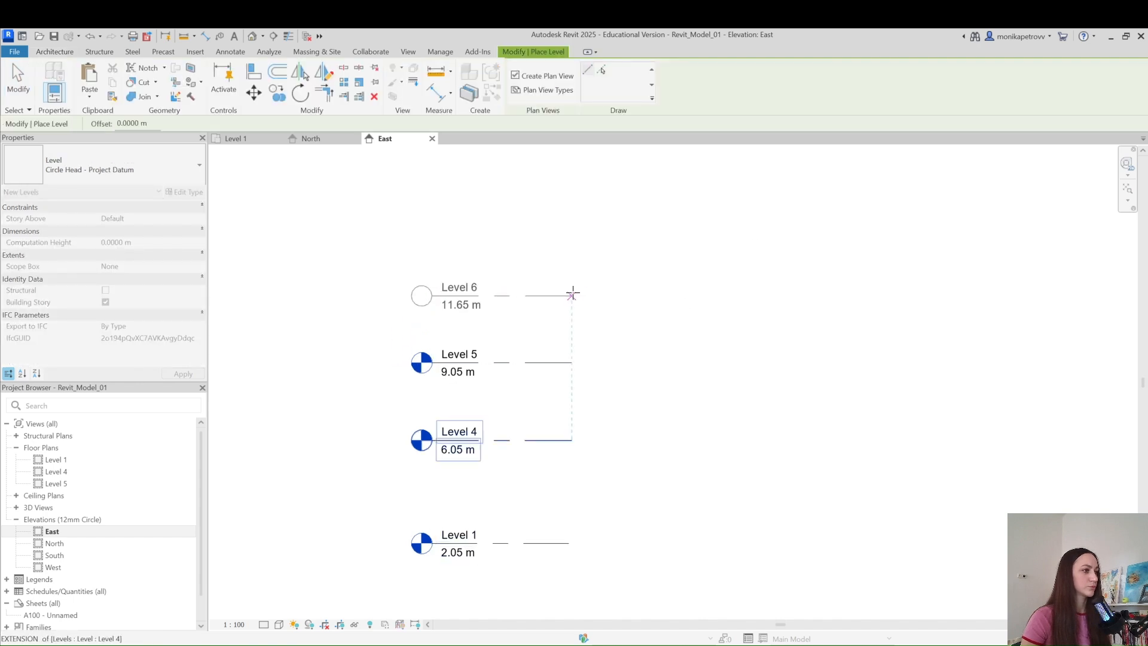
left_click(572, 295)
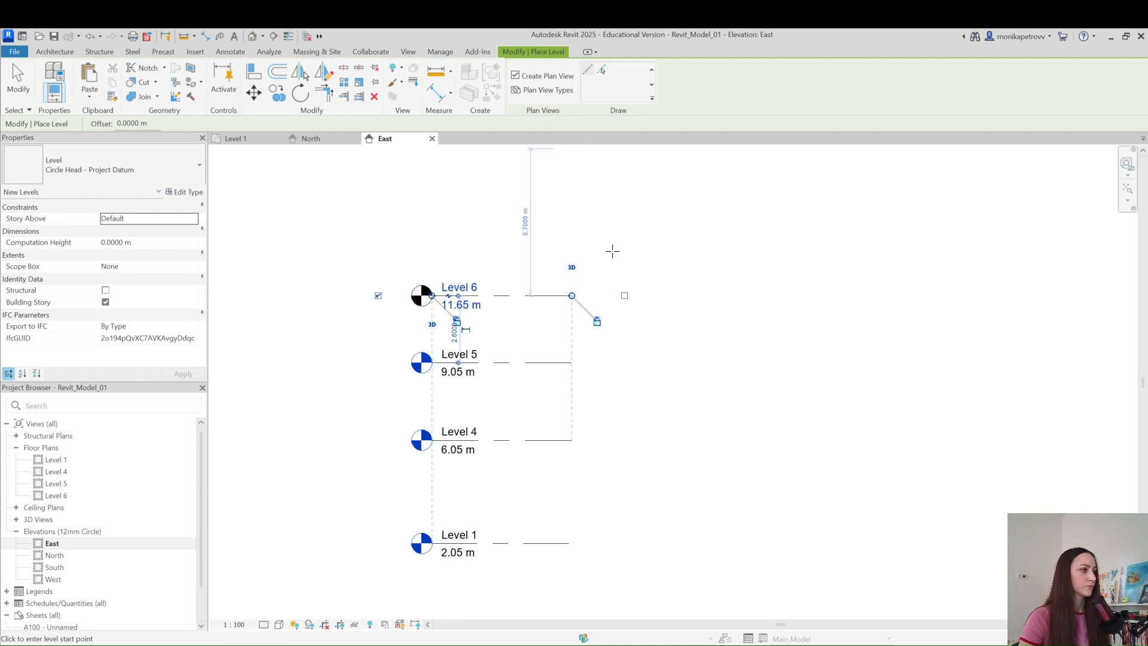
key("Escape")
key("Escape")
- Rename Level 1 as Finish Grade Level
scroll(659, 484, "down", 1)
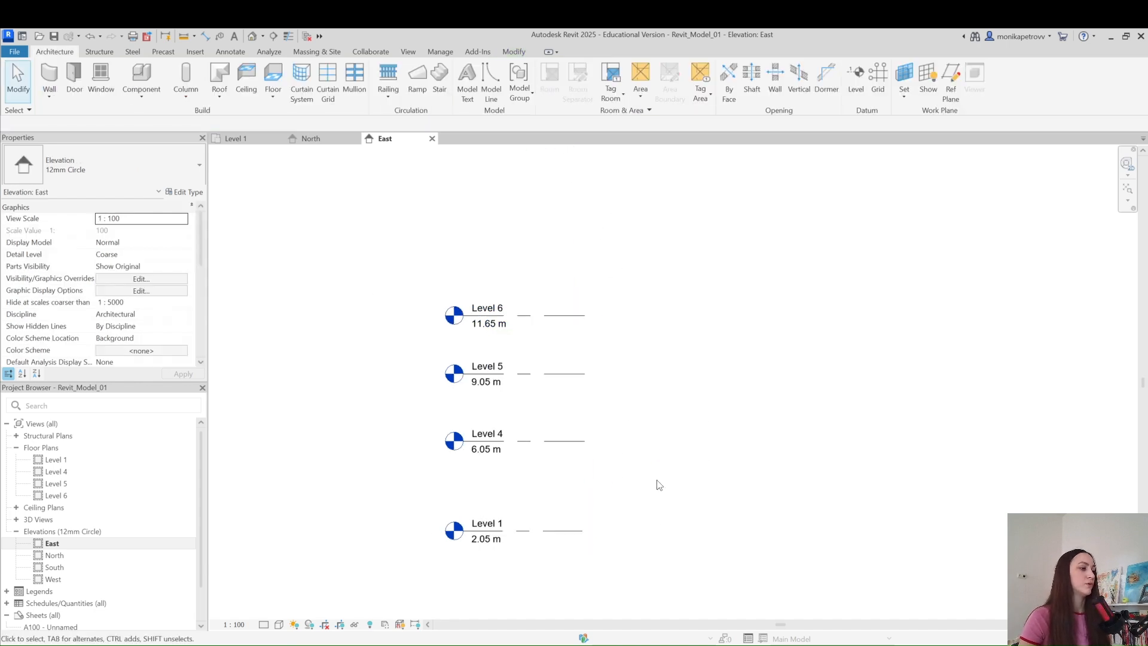
middle_click_drag(652, 524, 652, 474)
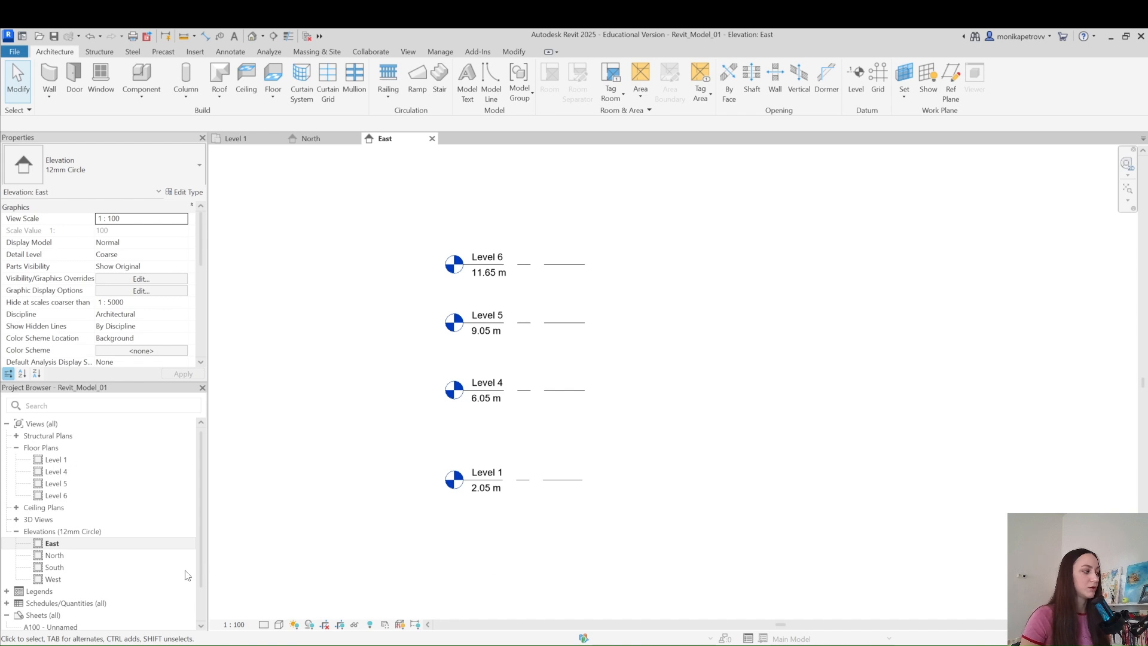
left_click(490, 479)
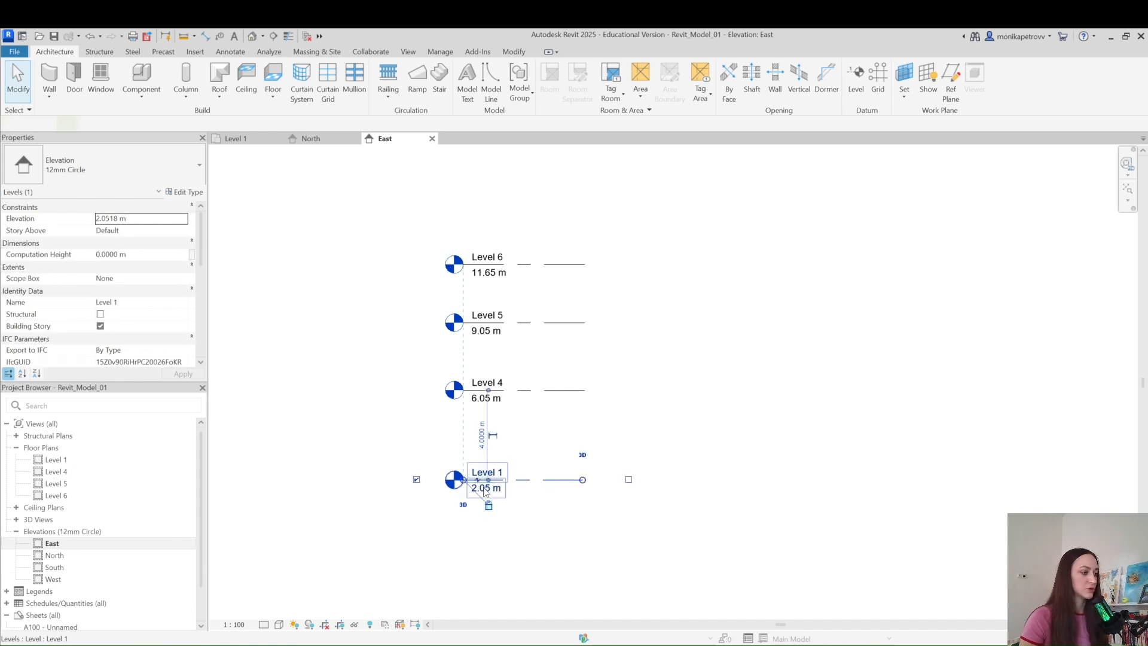
left_click(489, 470)
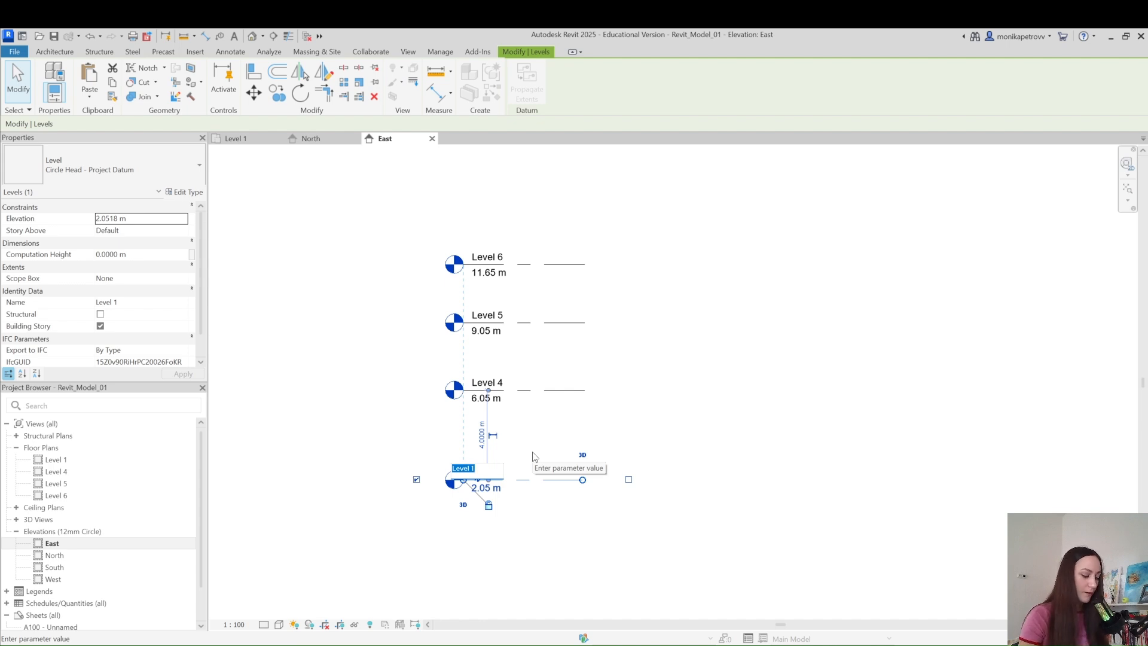
type("Finish Grad")
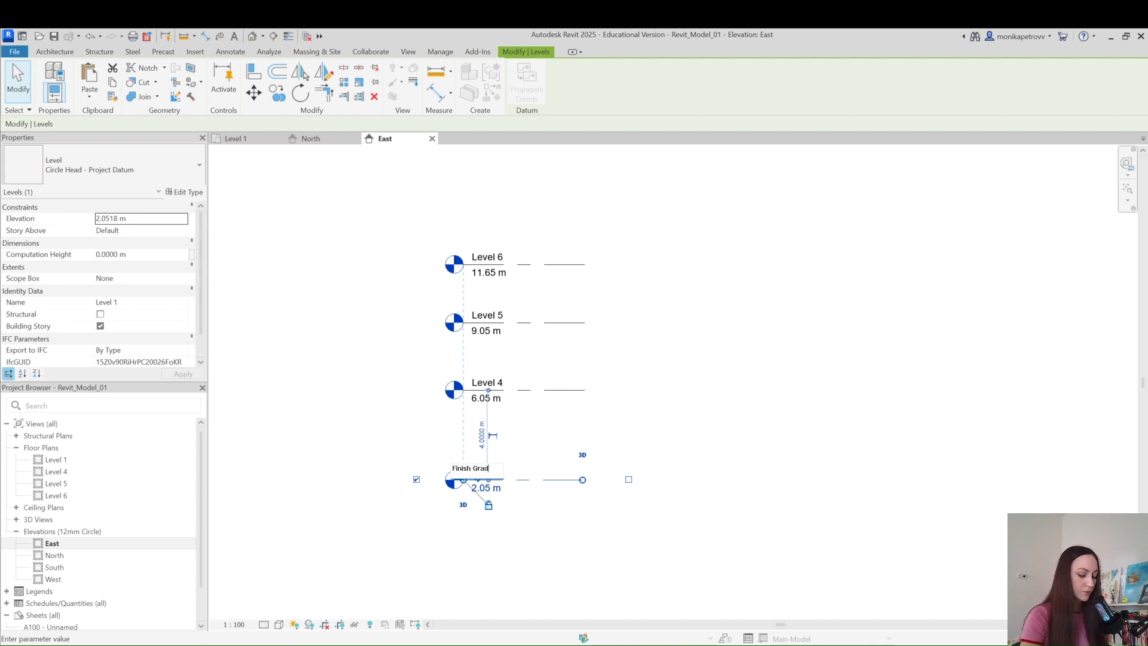
type("e Level")
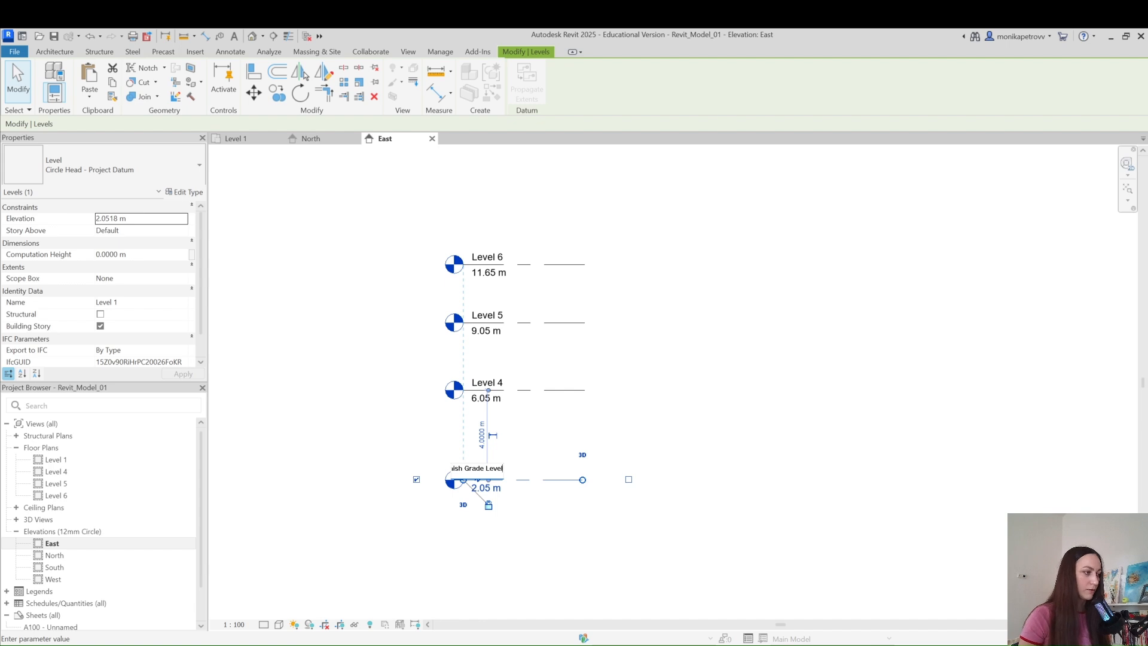
key("Return")
- Rename Level 4 as Floor 1
left_click(483, 387)
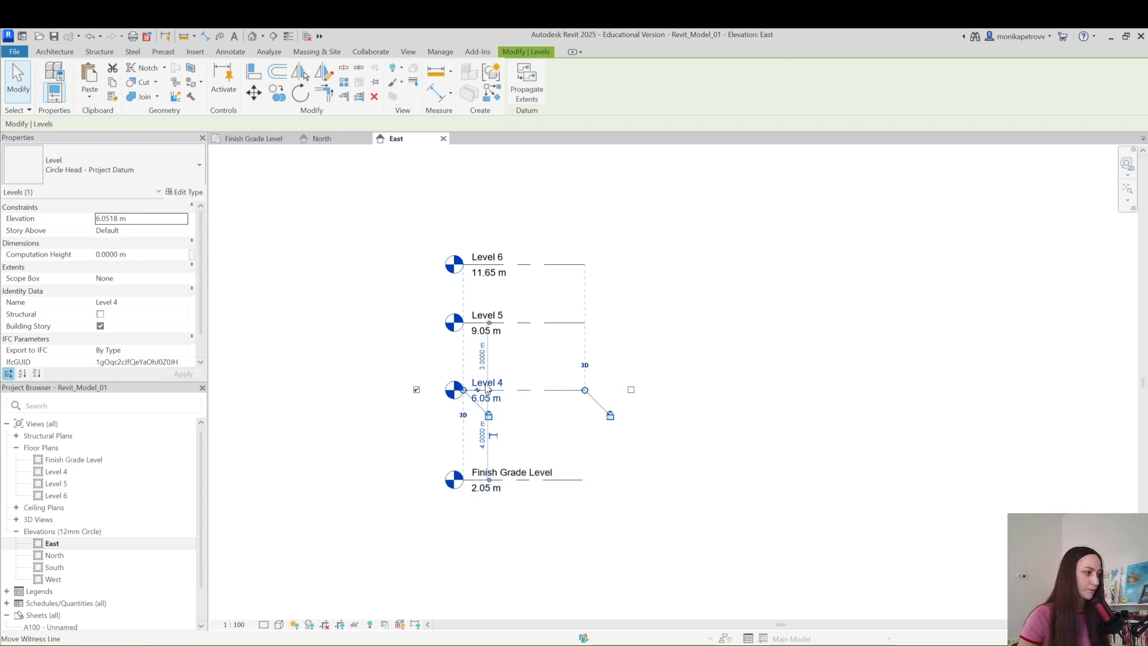
left_click(486, 383)
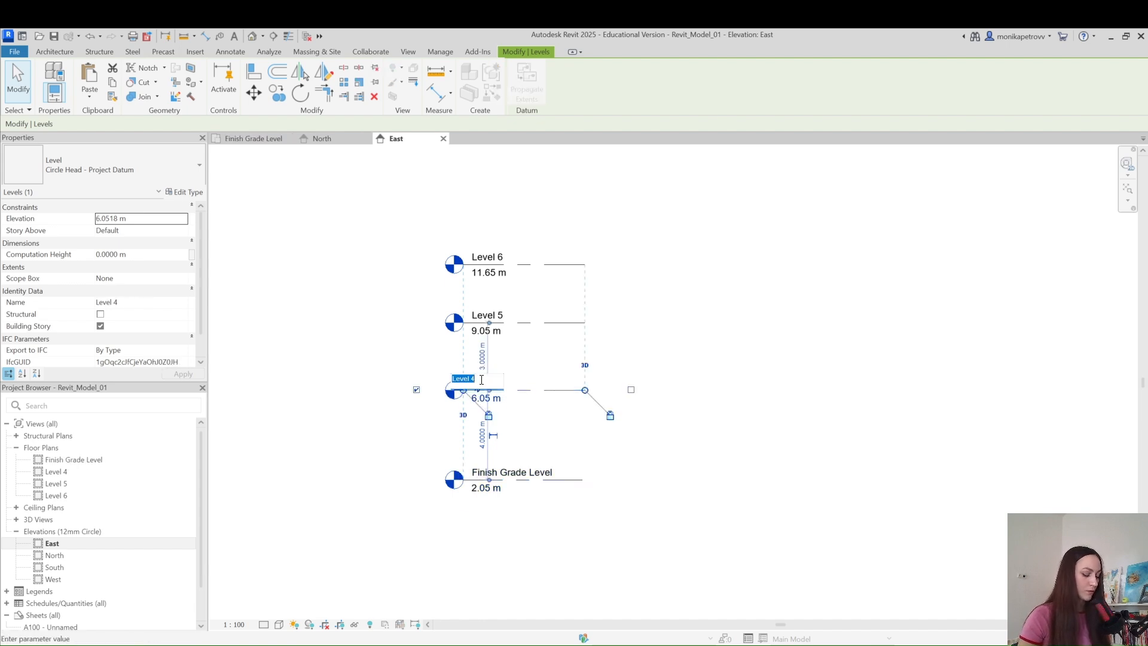
type("Floor 1")
key("Return")
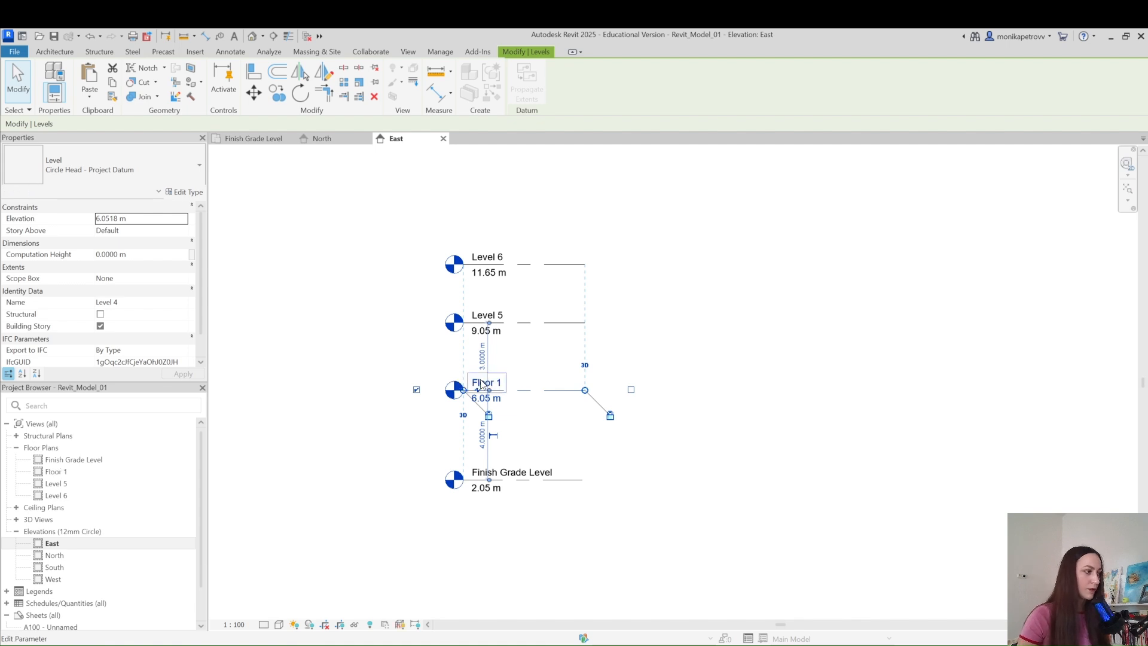
- Rename Level 5 as Floor 2
left_click(489, 322)
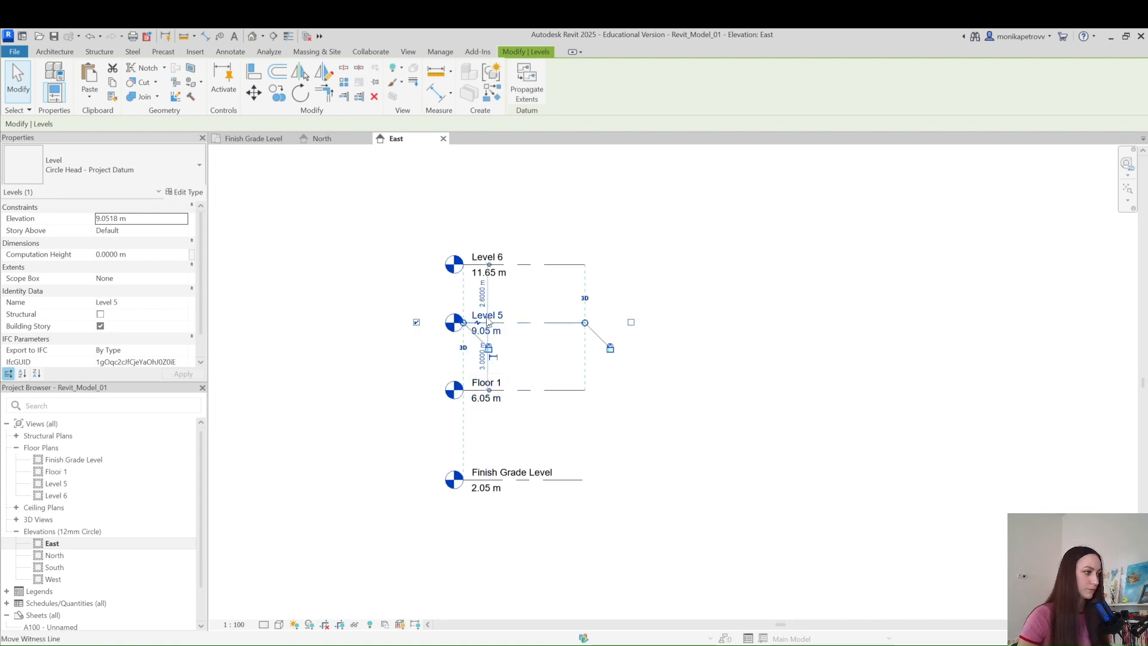
left_click(481, 314)
type("Flo")
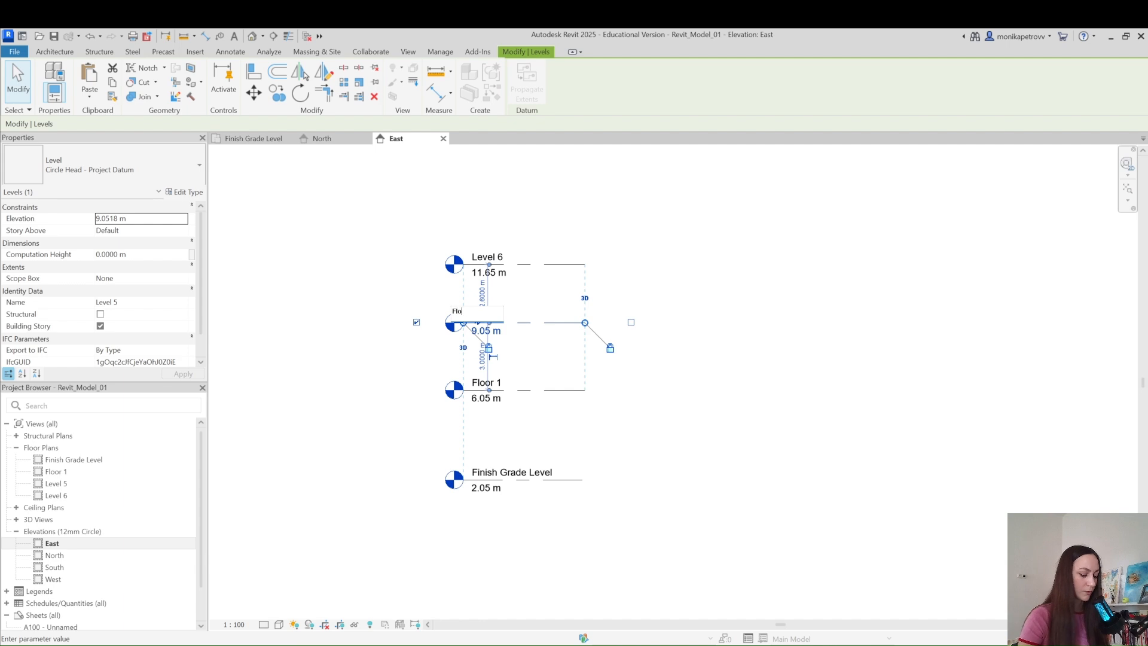
type("or 2")
key("Return")
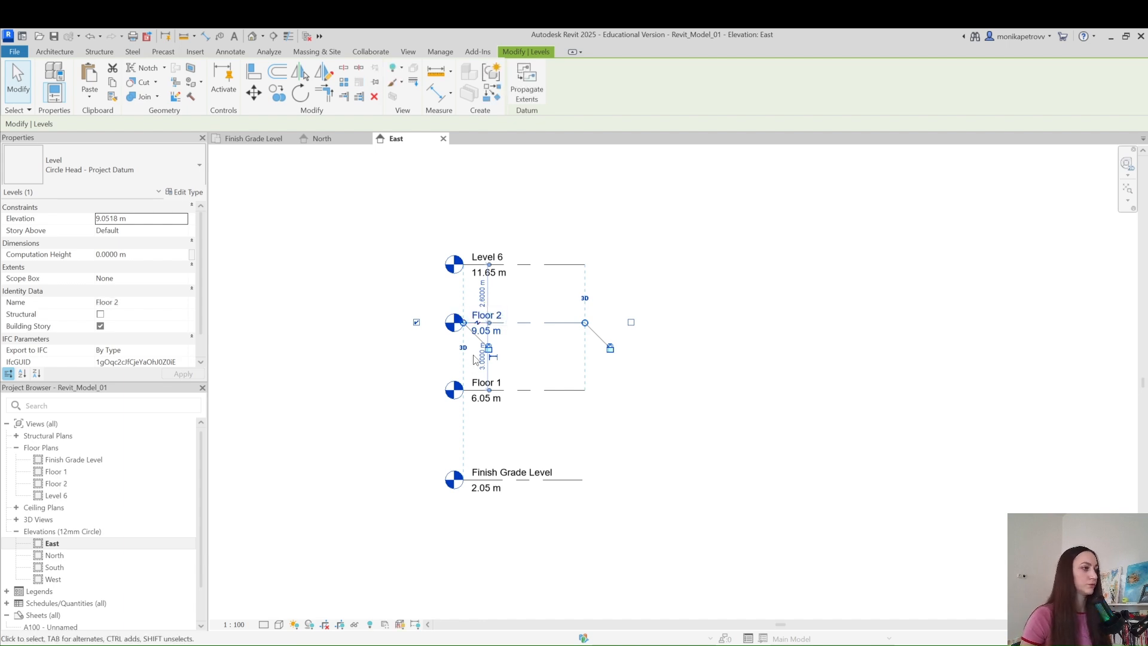
- Rename the topmost level, Level 6, as Roof Level
left_click(488, 265)
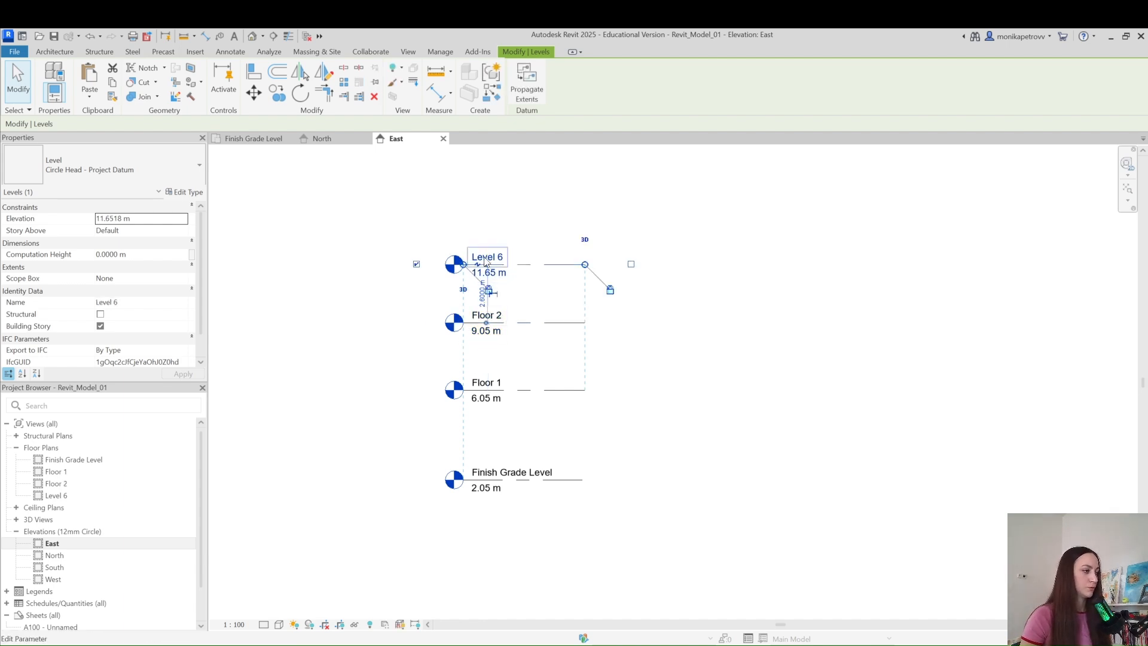
left_click(488, 267)
type("Roof")
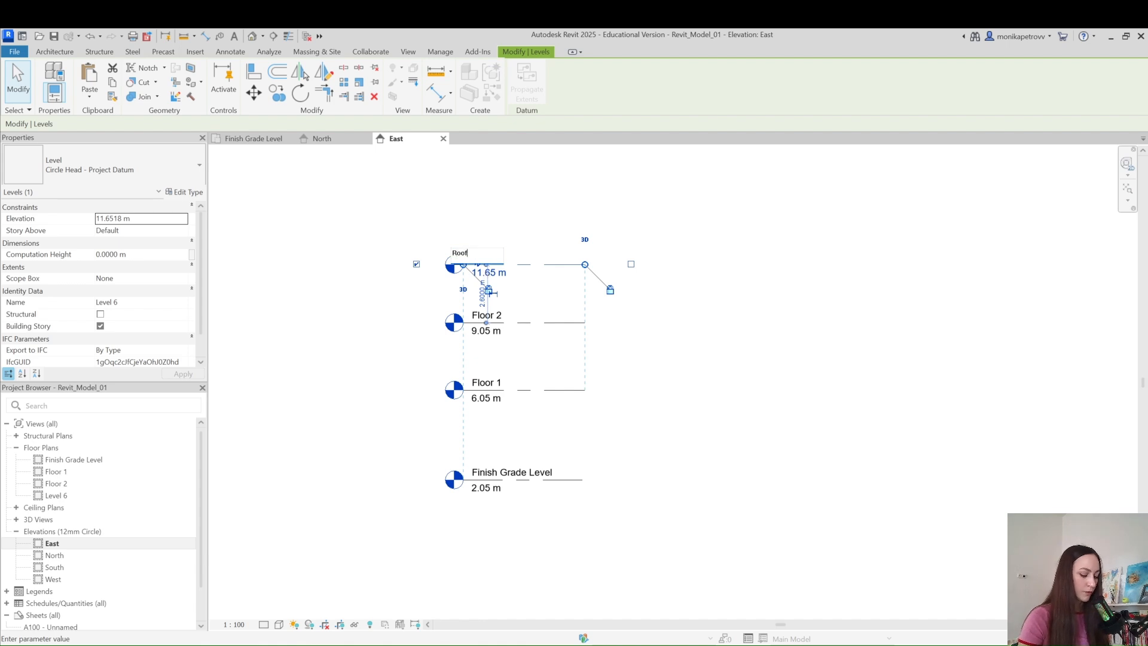
type(" Level")
key("Return")
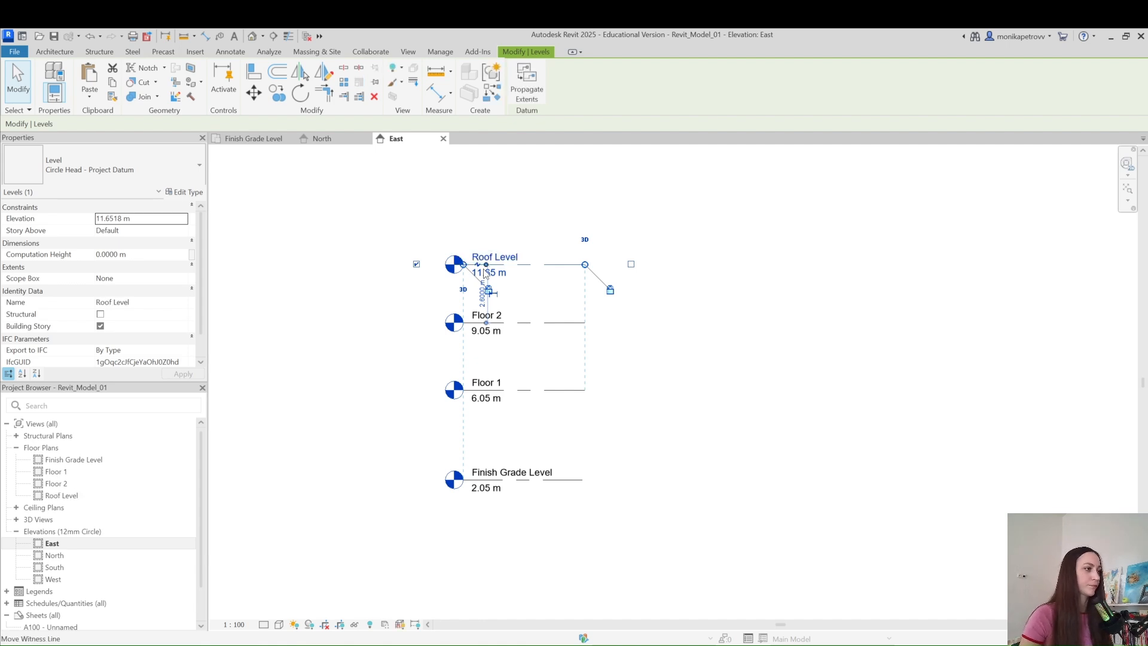
left_click(690, 419)
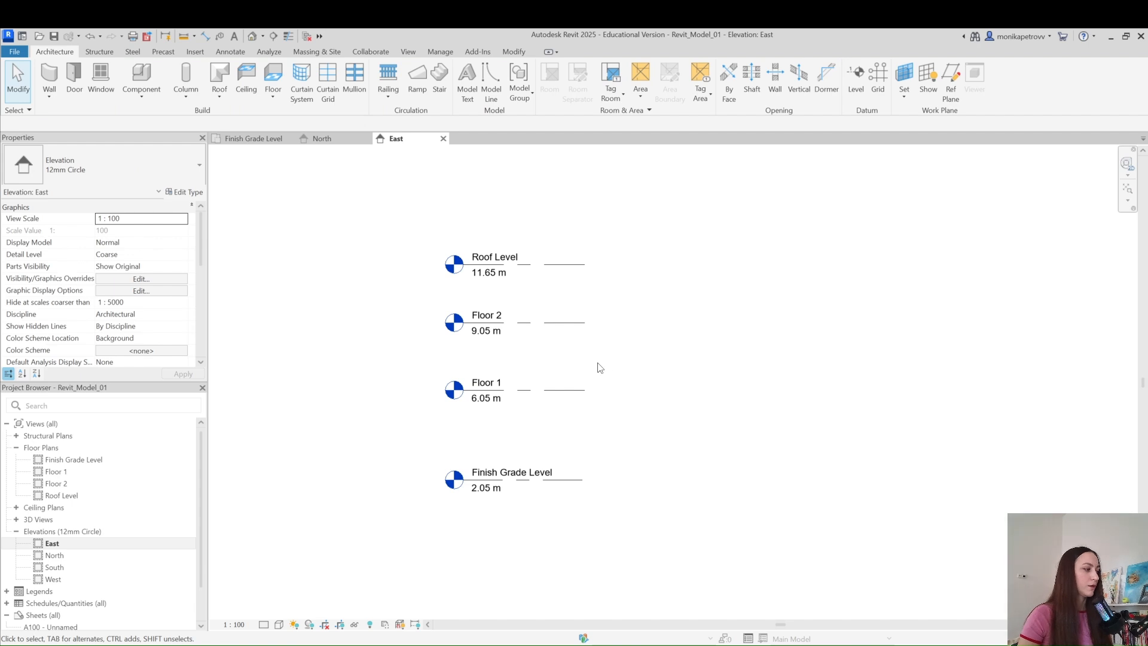
- Set the elevation of the Floor 1 level to 0 m
scroll(684, 328, "up", 2)
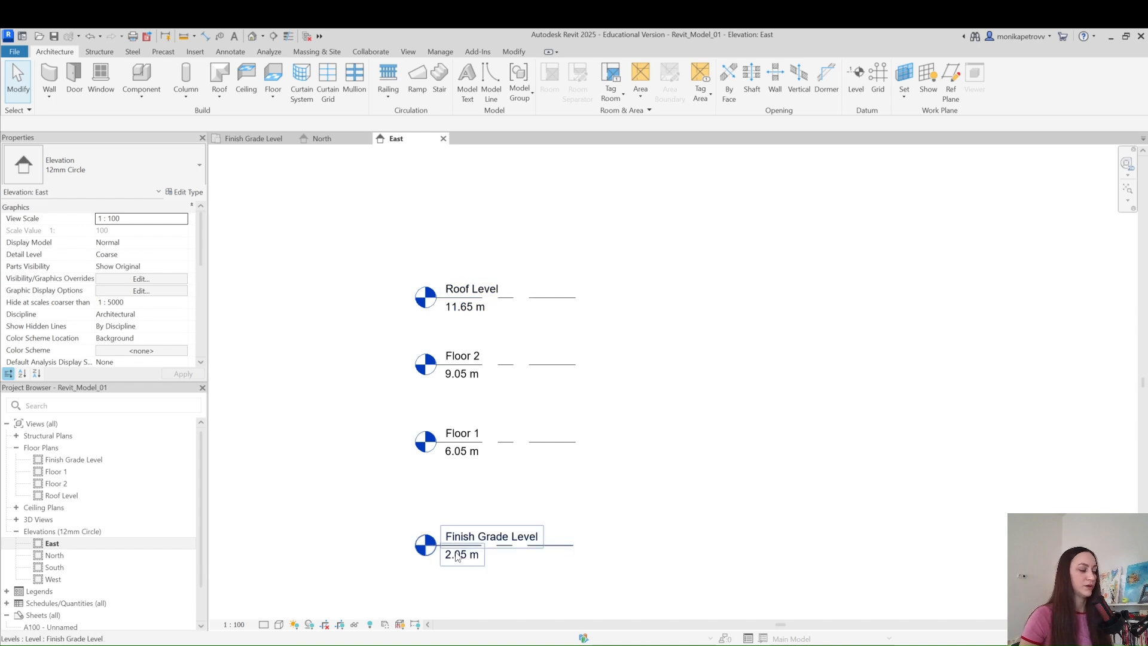
left_click(471, 458)
left_click(460, 451)
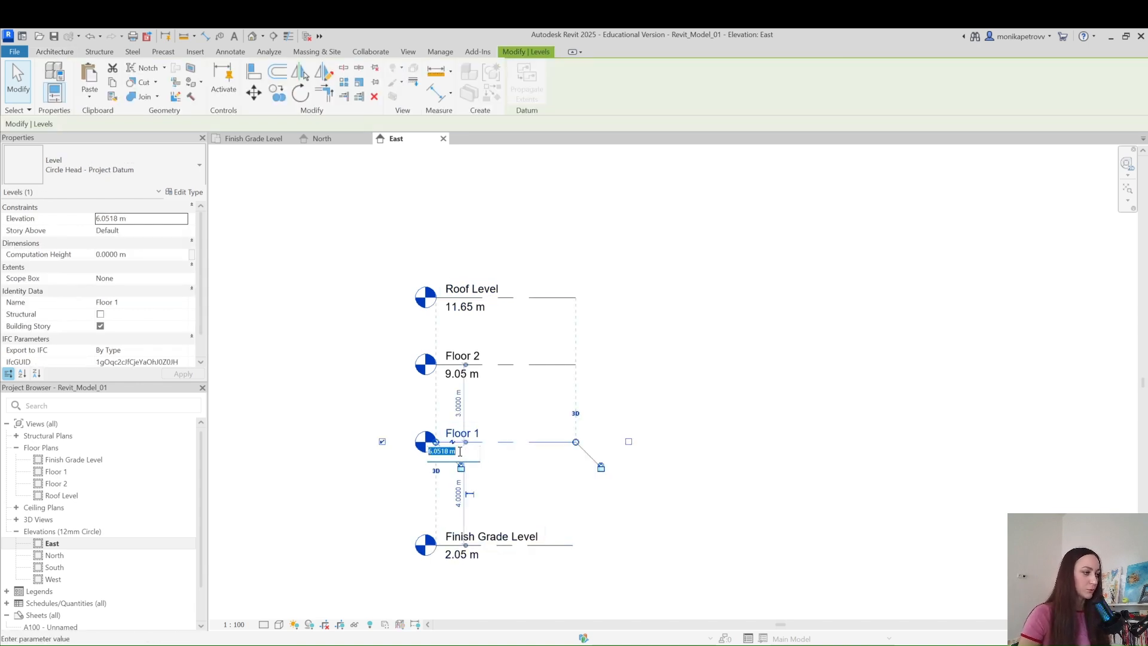
type("0")
key("Return")
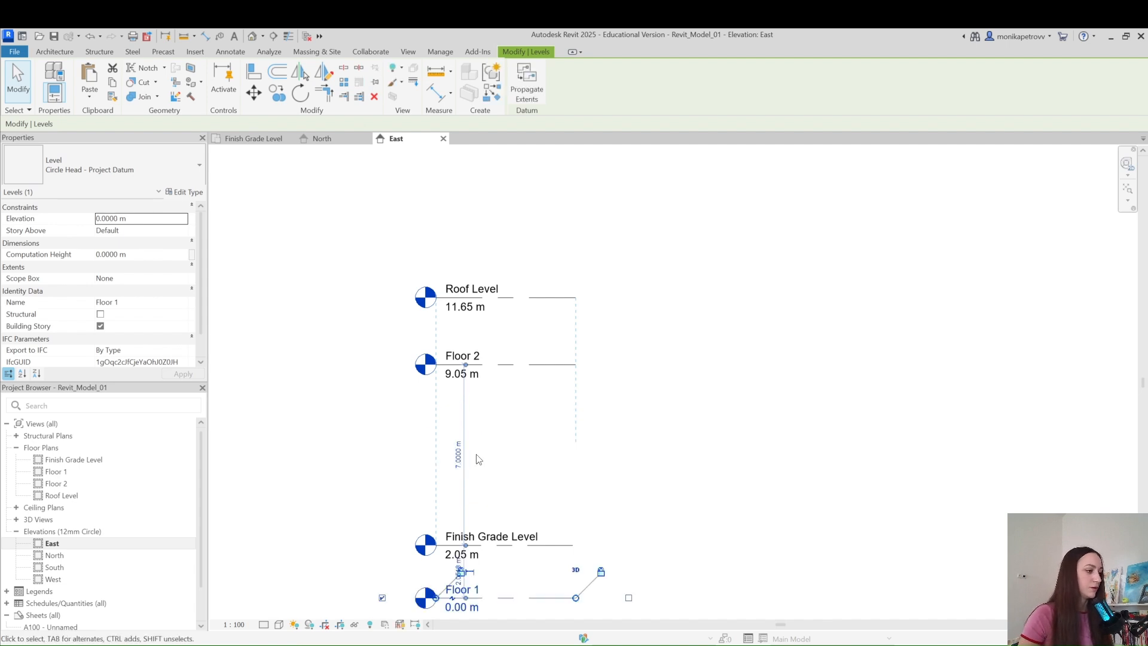
- Set the elevation of Finish Grade Level to -0.4 m
scroll(476, 455, "down", 1)
scroll(505, 495, "up", 3)
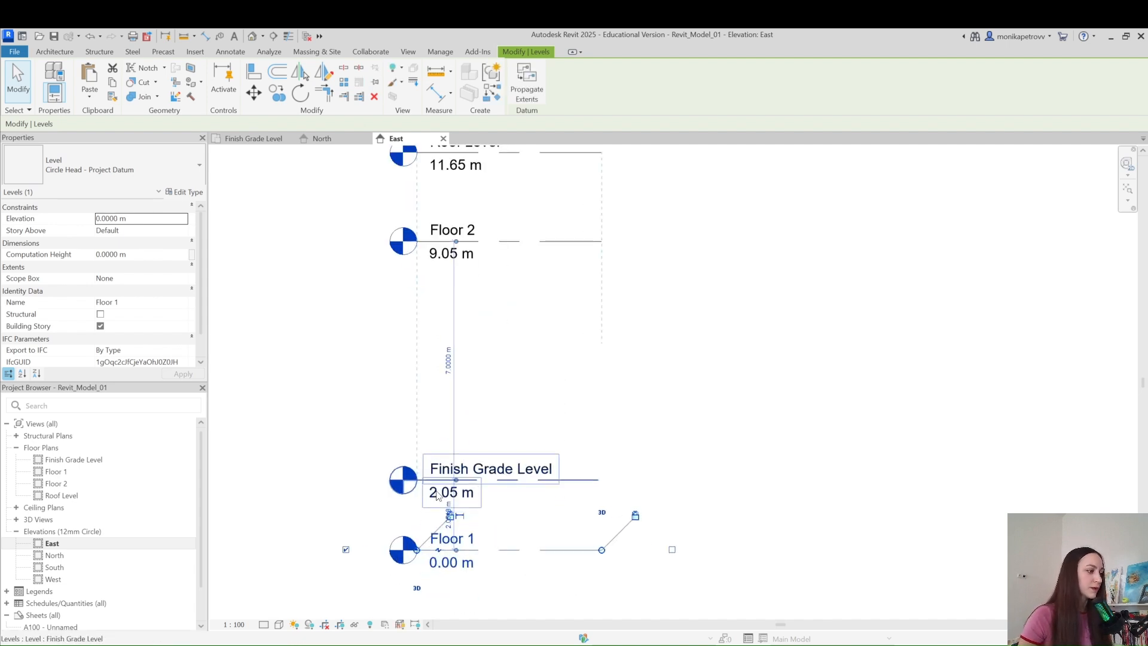
left_click(439, 491)
left_click(450, 490)
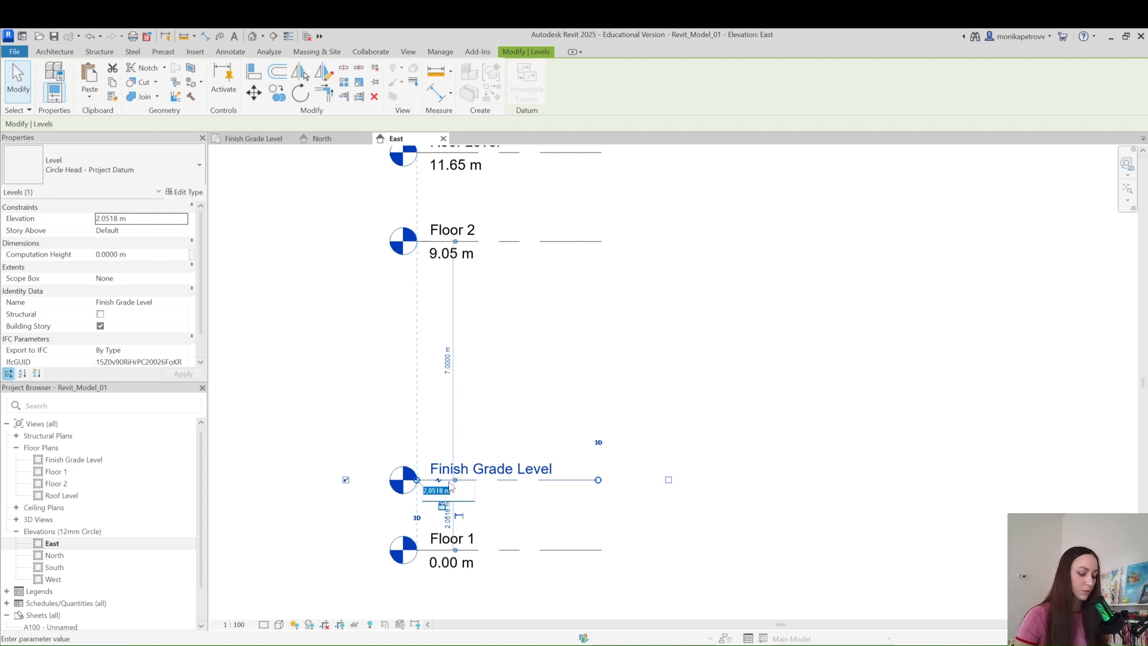
key("BackSpace")
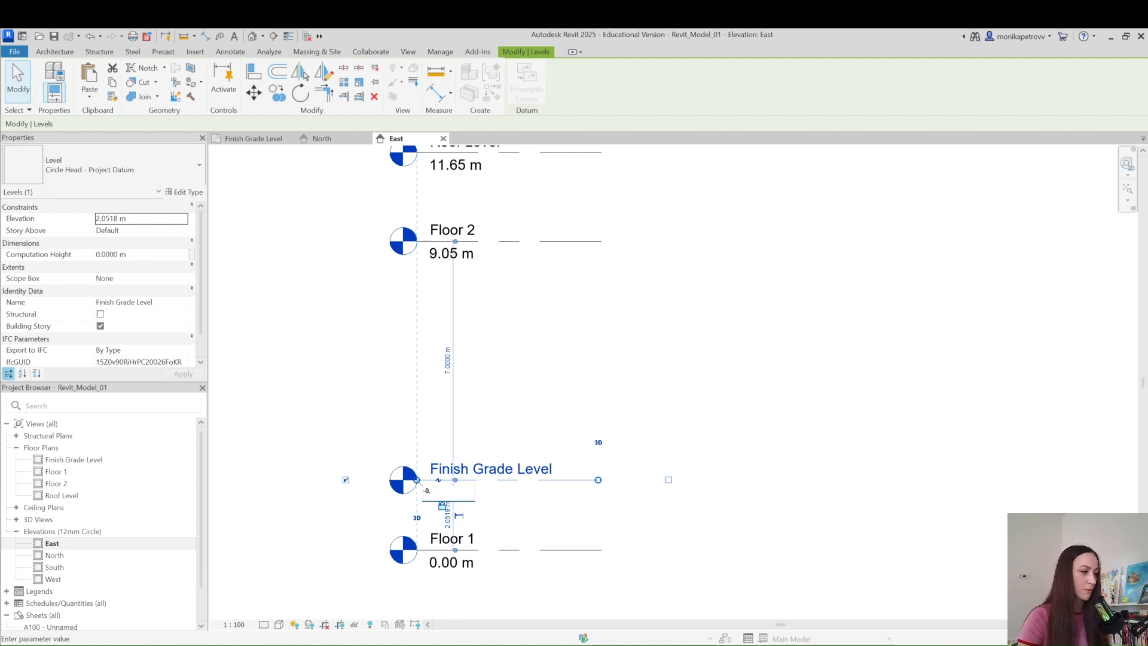
key("Return")
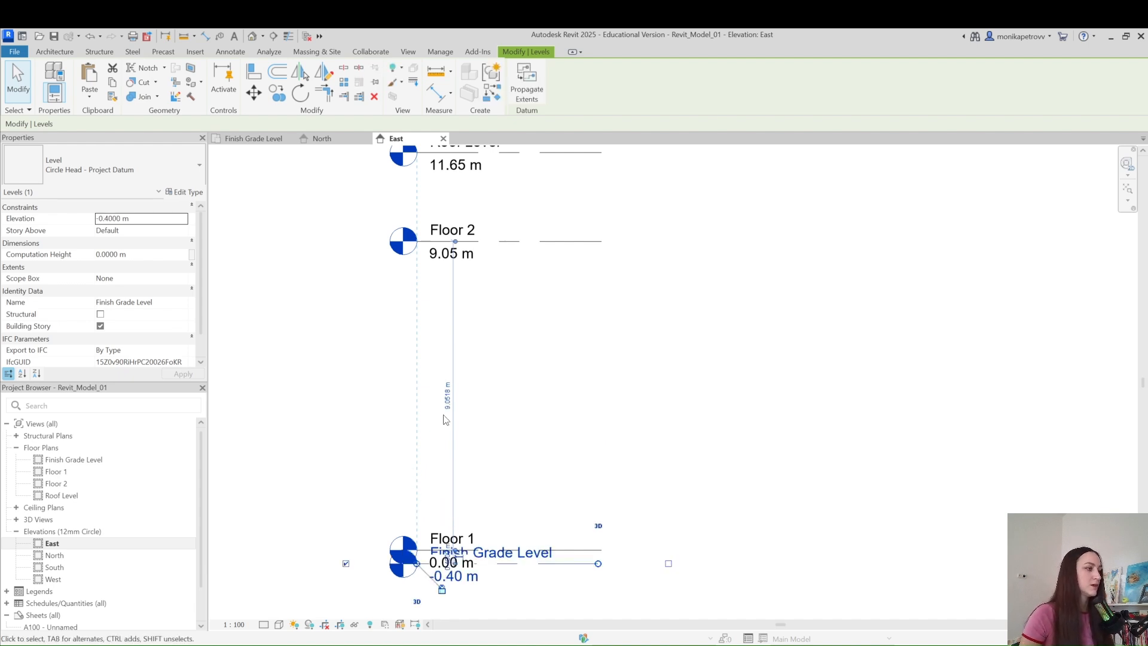
- Try setting Floor 2's elevation value to 4 m, and undo the change
left_click(450, 257)
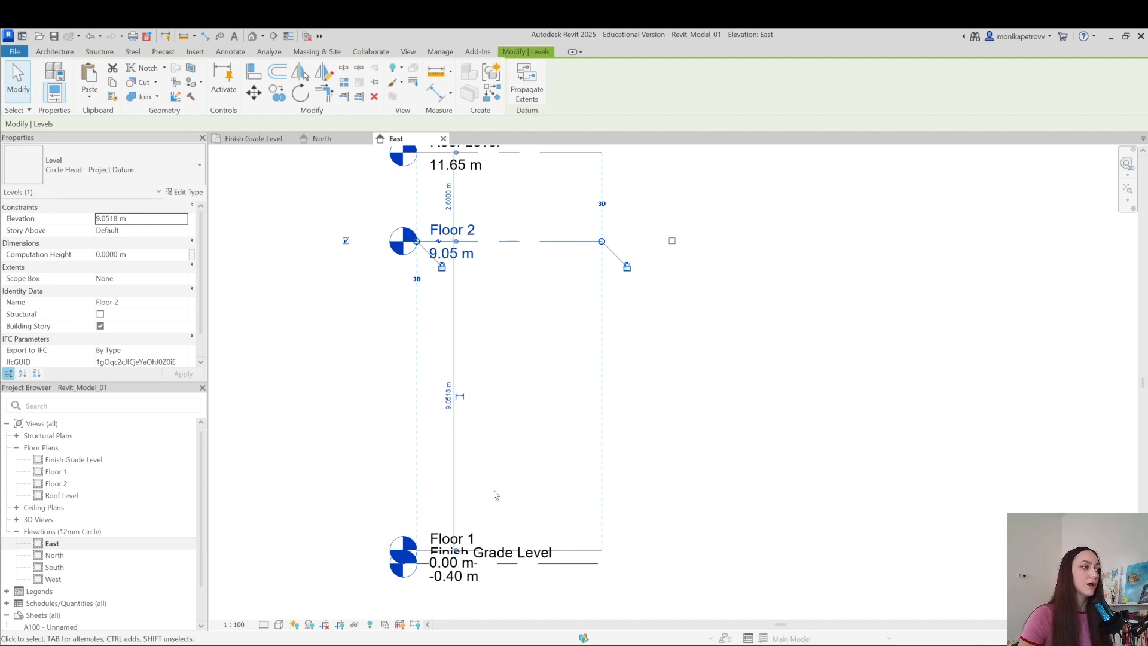
left_click(449, 256)
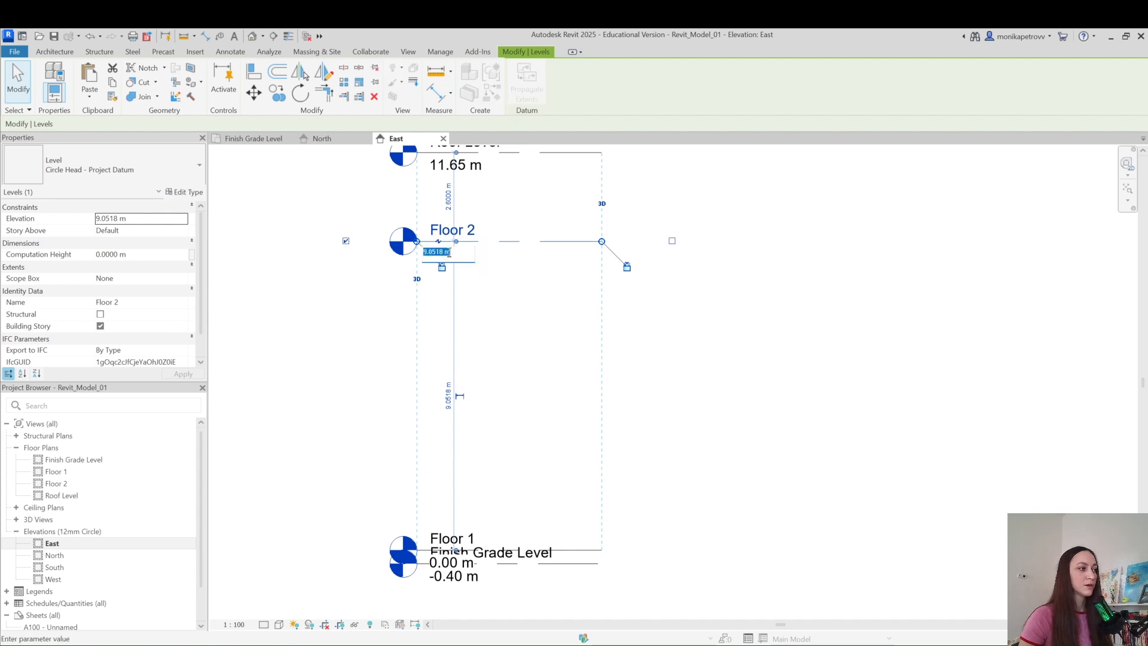
type("4")
key("Return")
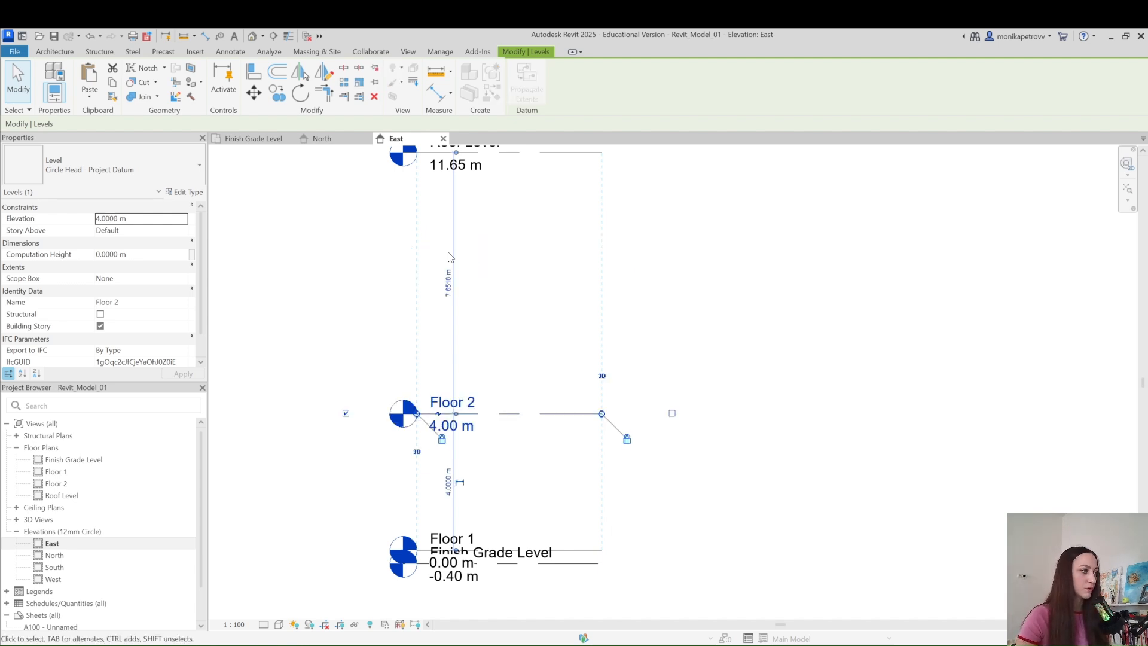
key("ctrl+z")
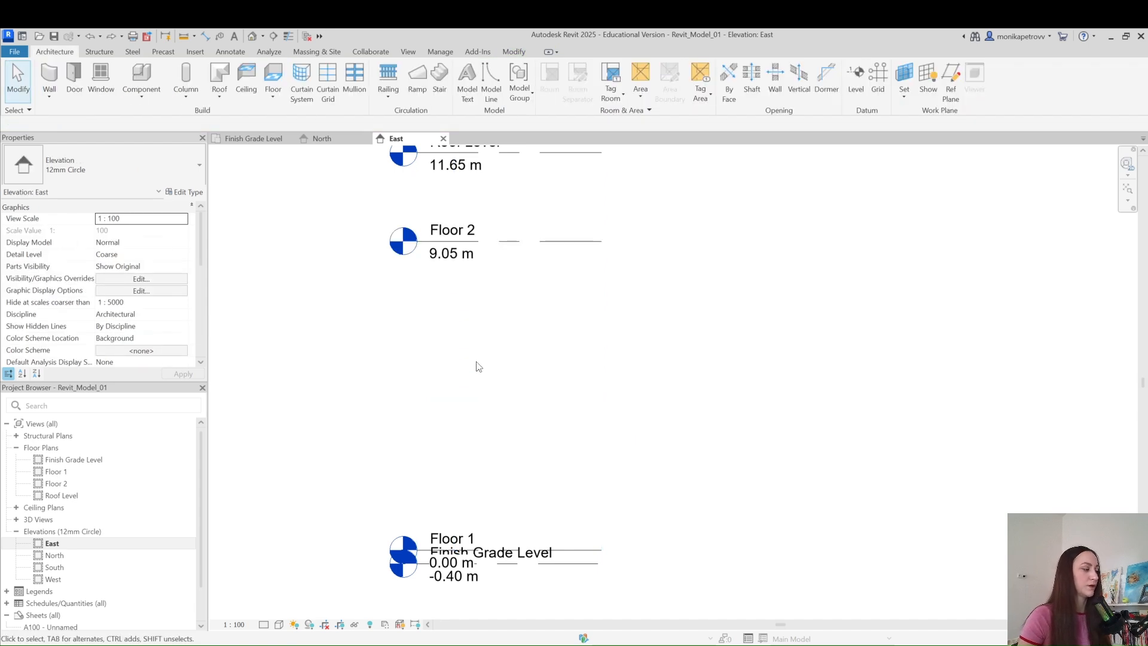
- Set the distance between Floor 1 and Floor 2 to 4 m through Floor 2's temporary dimension
left_click(483, 249)
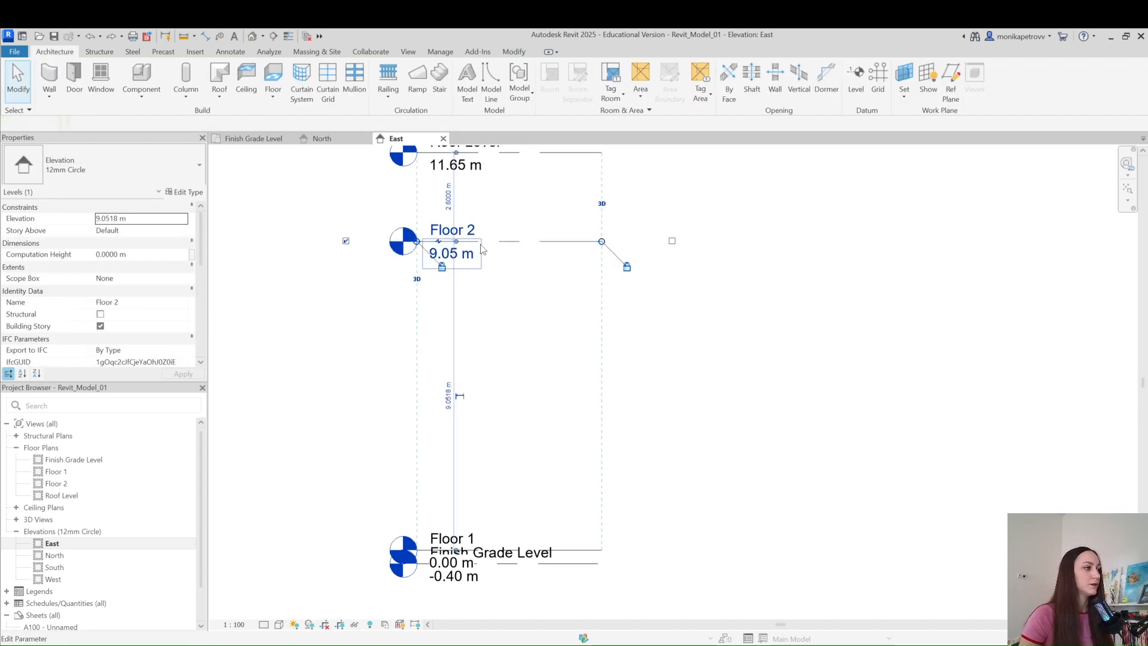
left_click(448, 396)
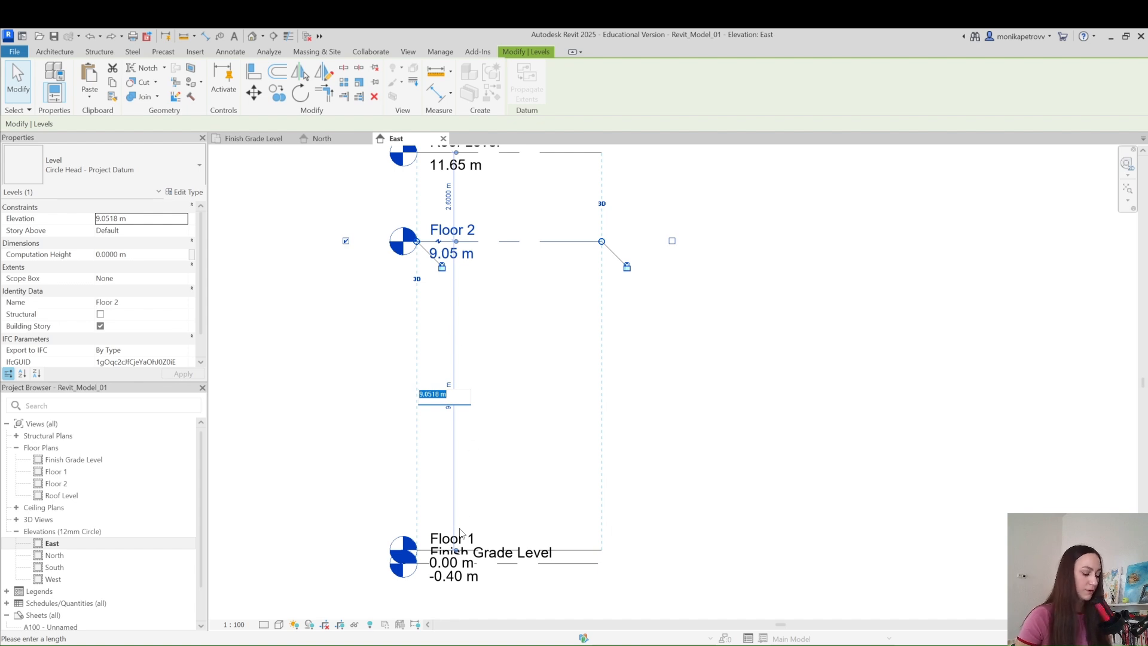
type("4")
key("Return")
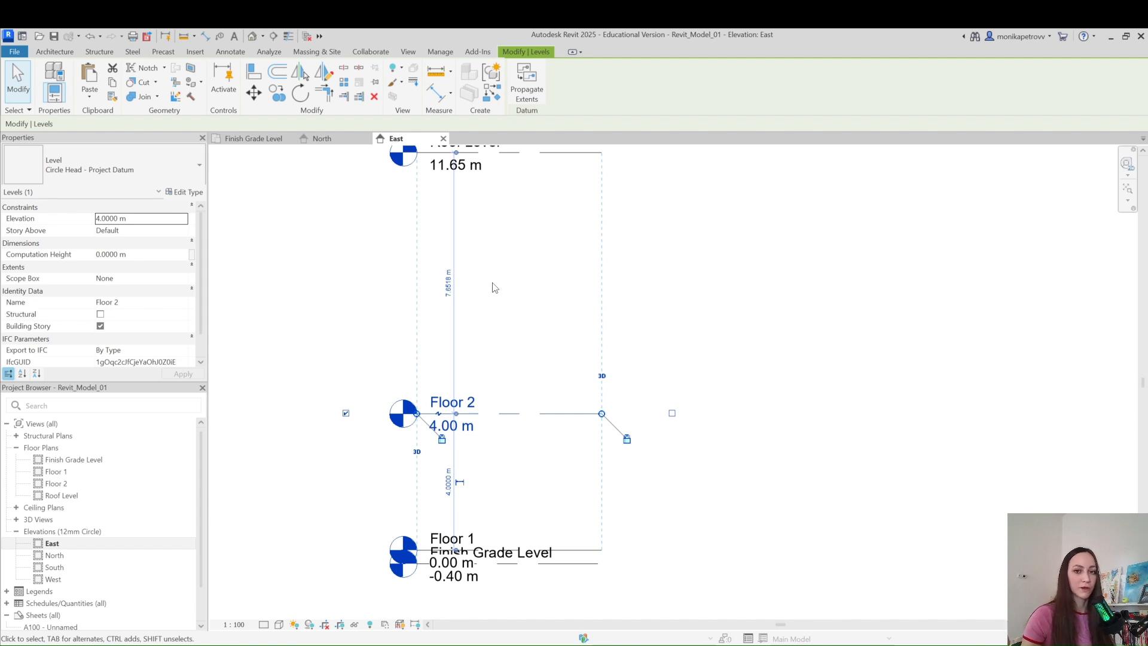
- Set the distance between Floor 2 and Roof Level to 4 m through Roof Level's temporary dimension
middle_click_drag(506, 319, 503, 399)
left_click(440, 250)
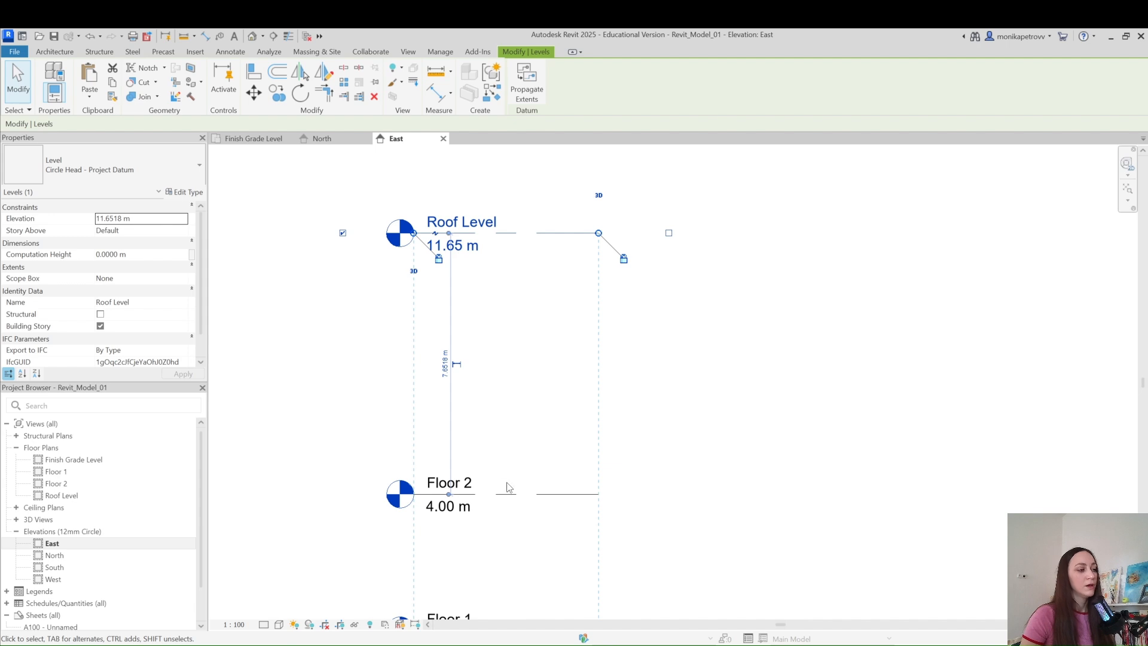
left_click(453, 349)
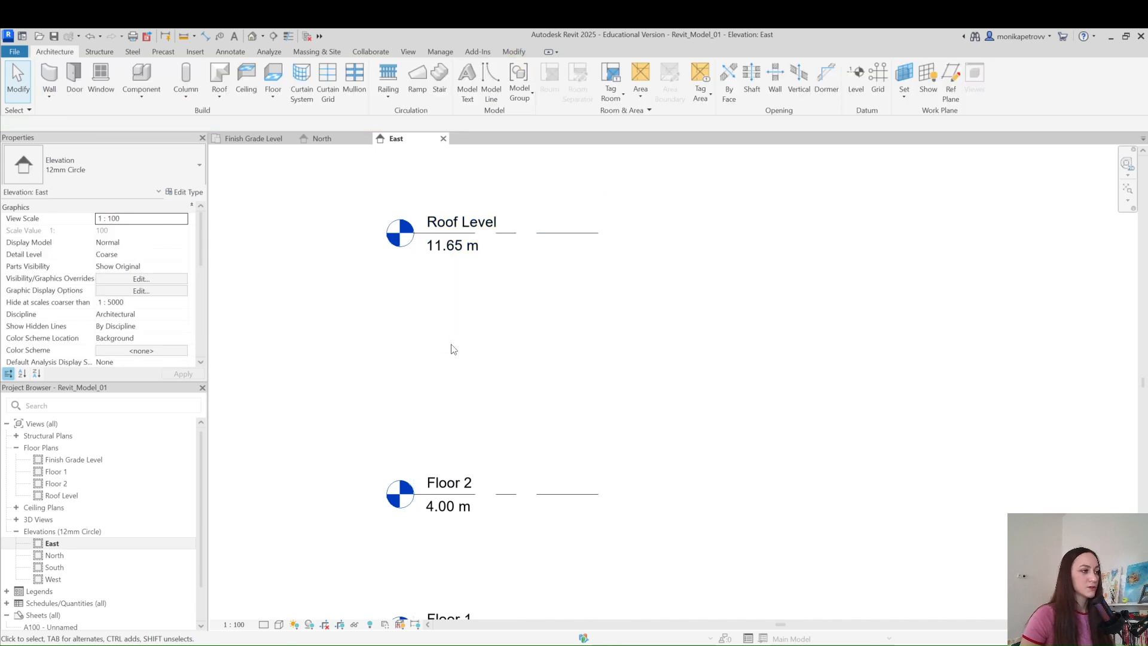
left_click(548, 234)
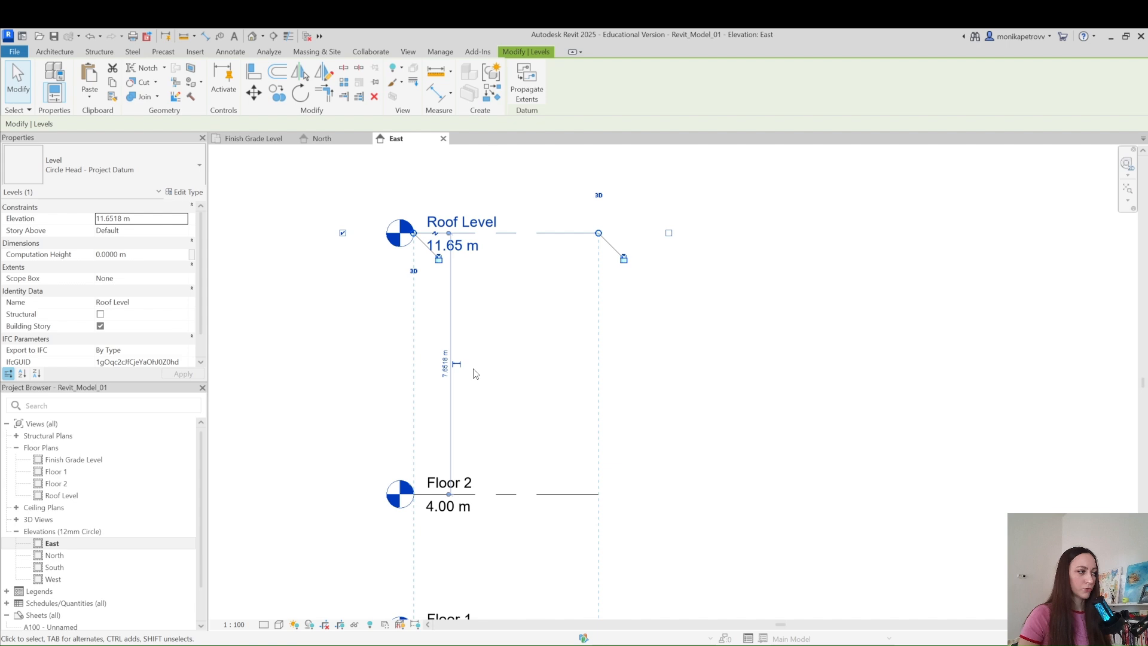
left_click(444, 363)
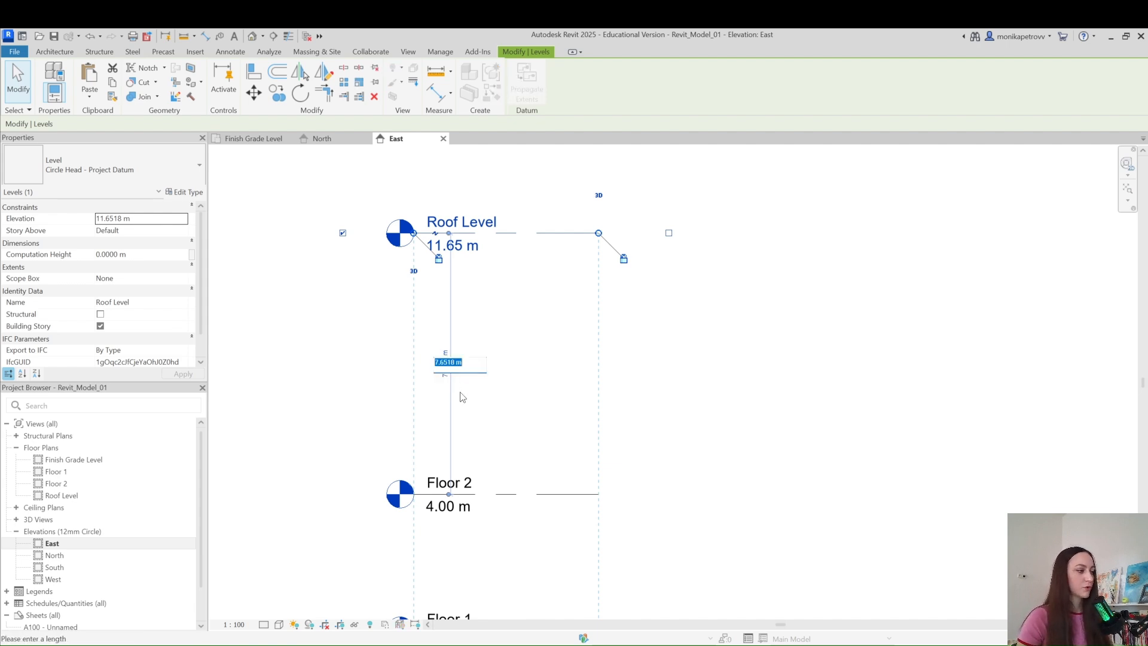
type("4")
key("Return")
scroll(534, 411, "down", 2)
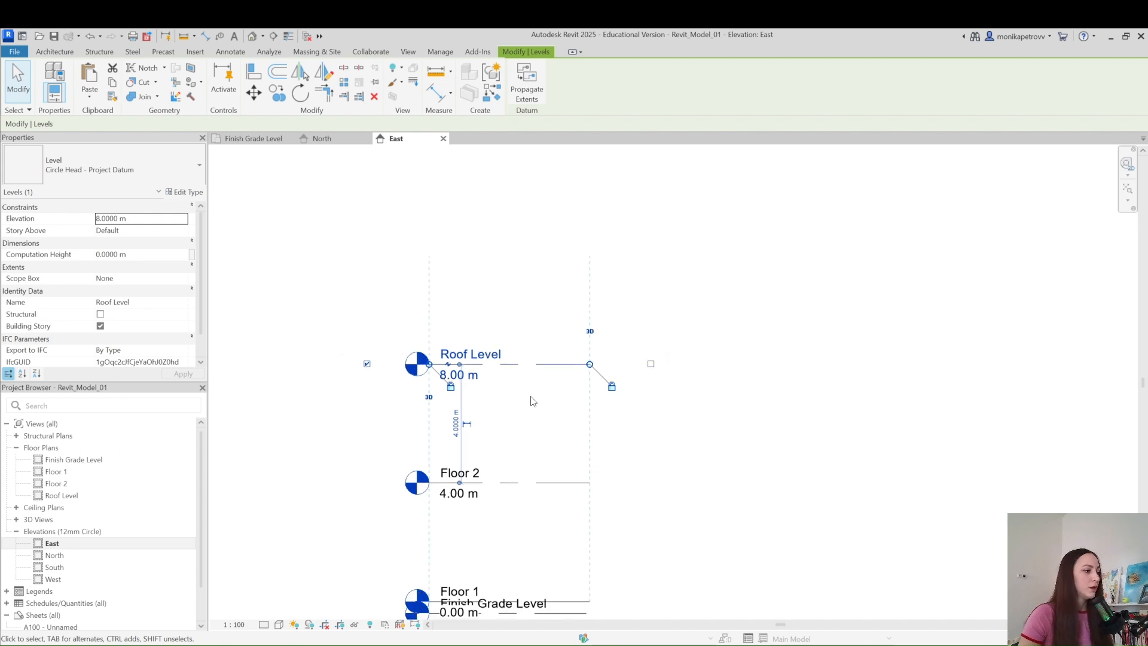
left_click(544, 428)
middle_click_drag(537, 529, 563, 439)
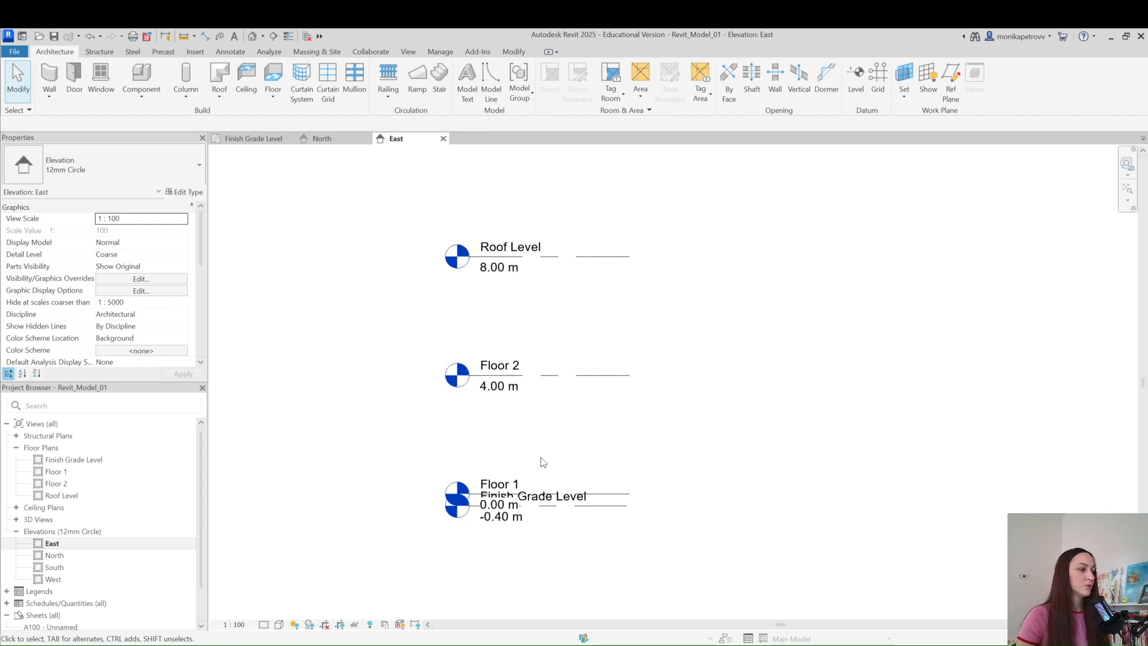
- Add an elbow to the Finish Grade Level line to offset its level head below the Floor 1 head
scroll(543, 461, "up", 1)
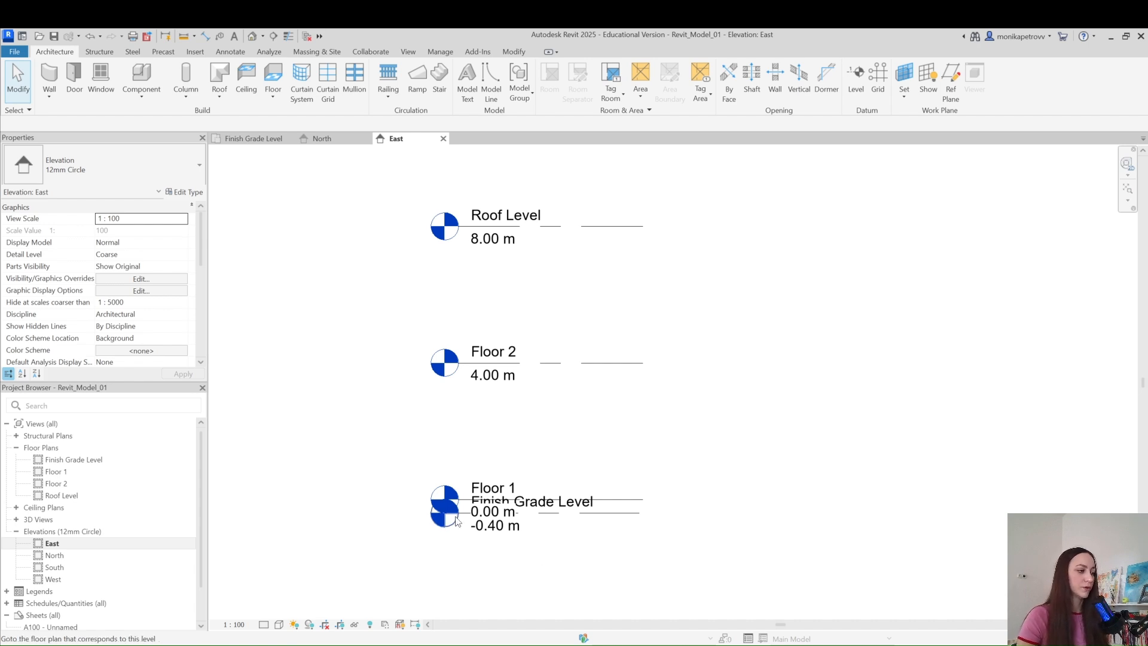
scroll(460, 547, "up", 4)
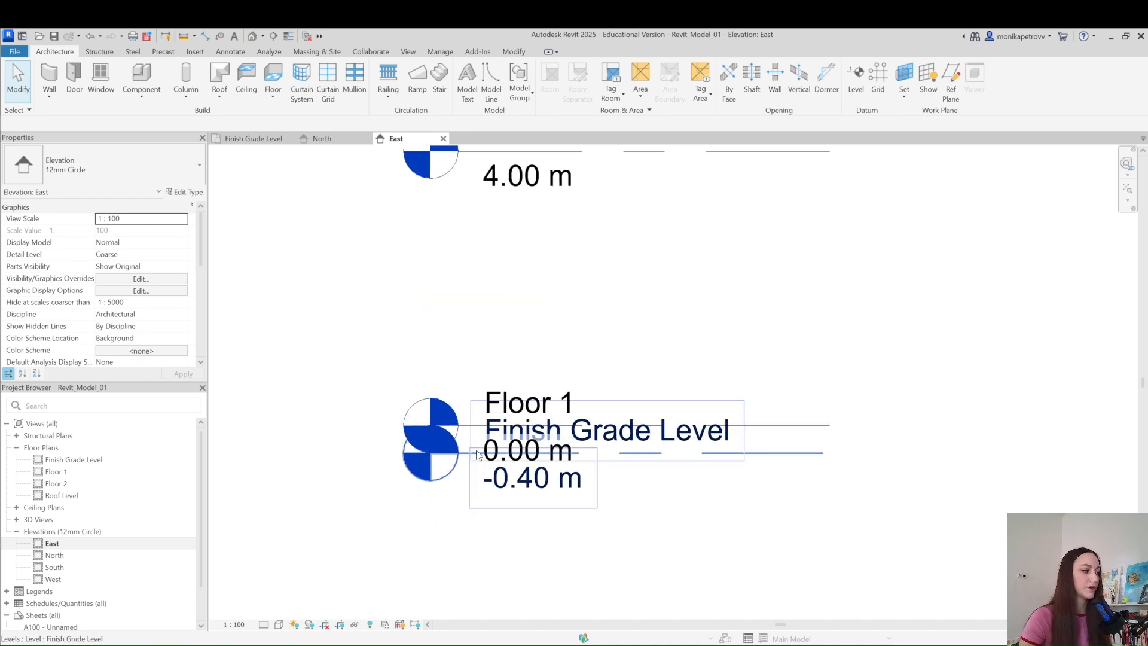
left_click(552, 499)
scroll(489, 495, "up", 1)
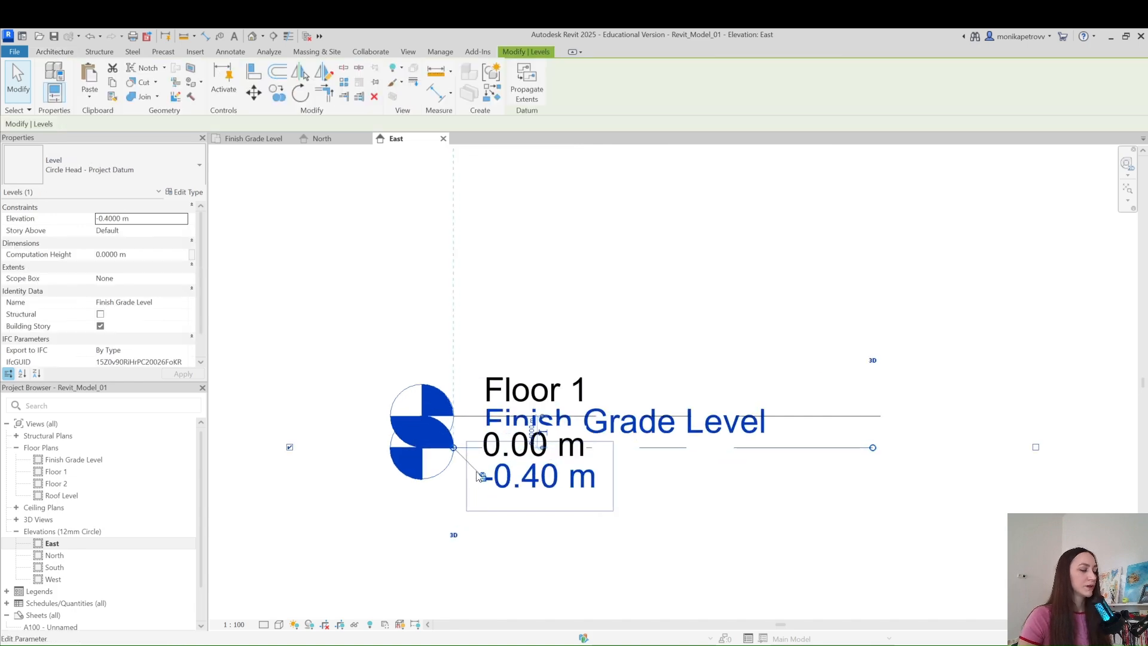
scroll(485, 479, "up", 3)
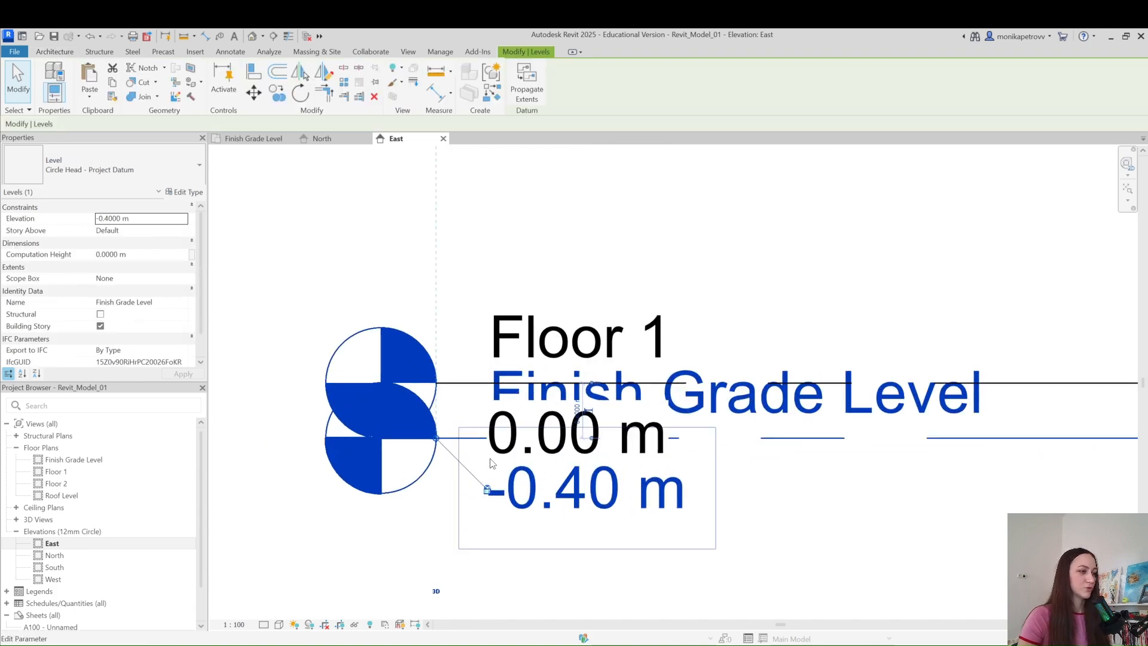
scroll(490, 462, "up", 4)
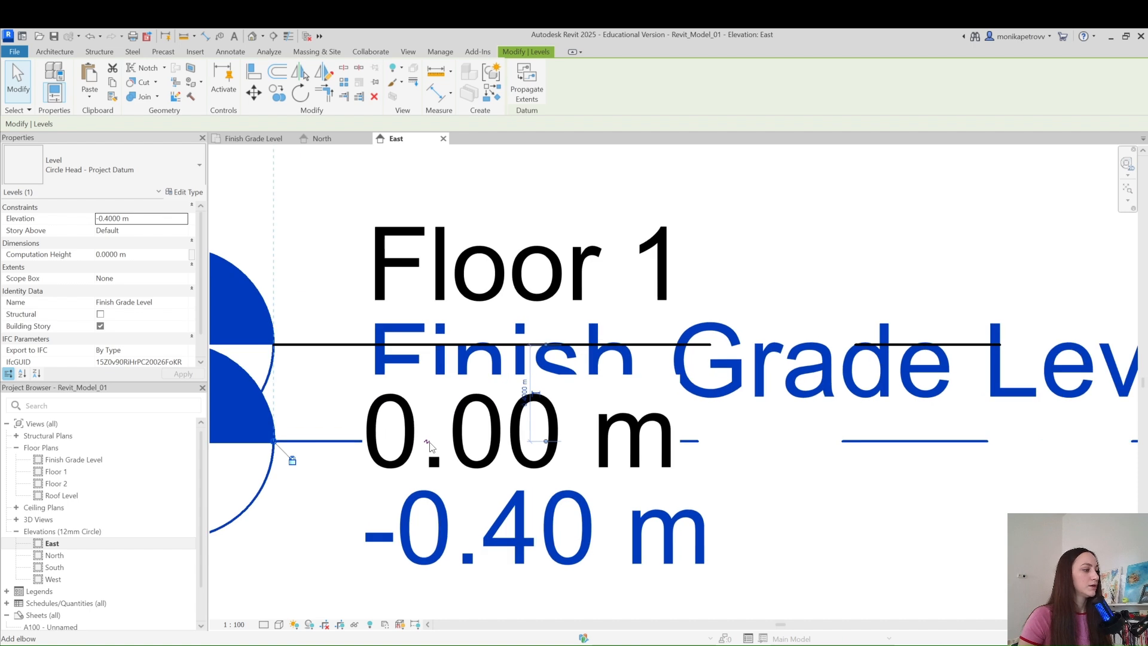
scroll(429, 446, "up", 1)
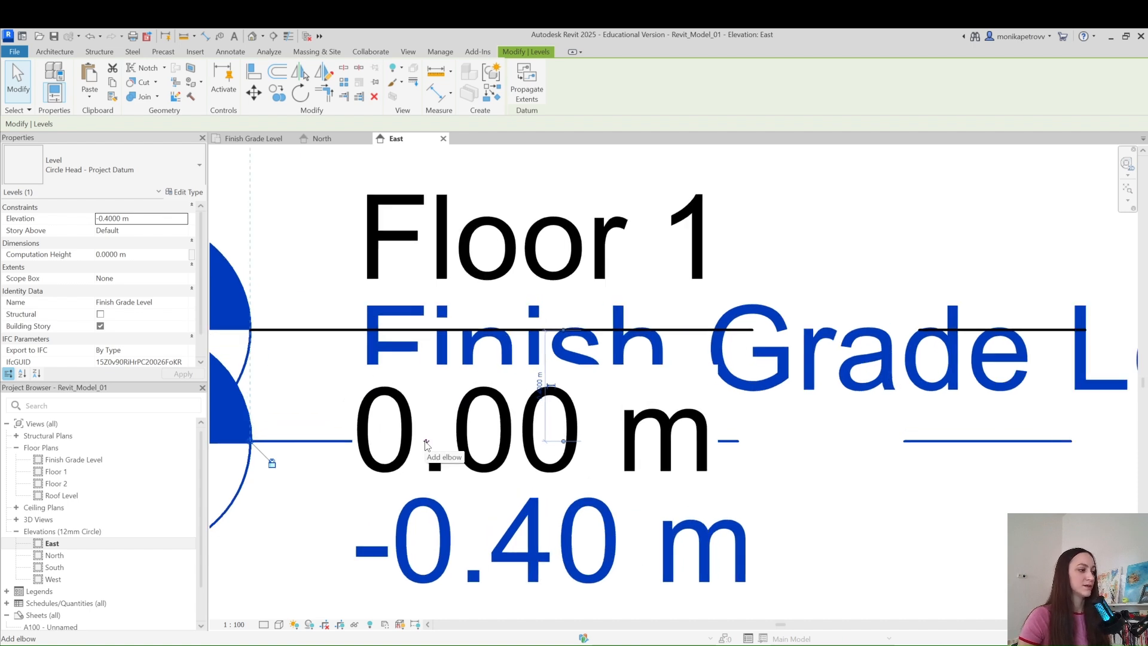
left_click(426, 443)
scroll(434, 454, "down", 4)
scroll(435, 455, "down", 2)
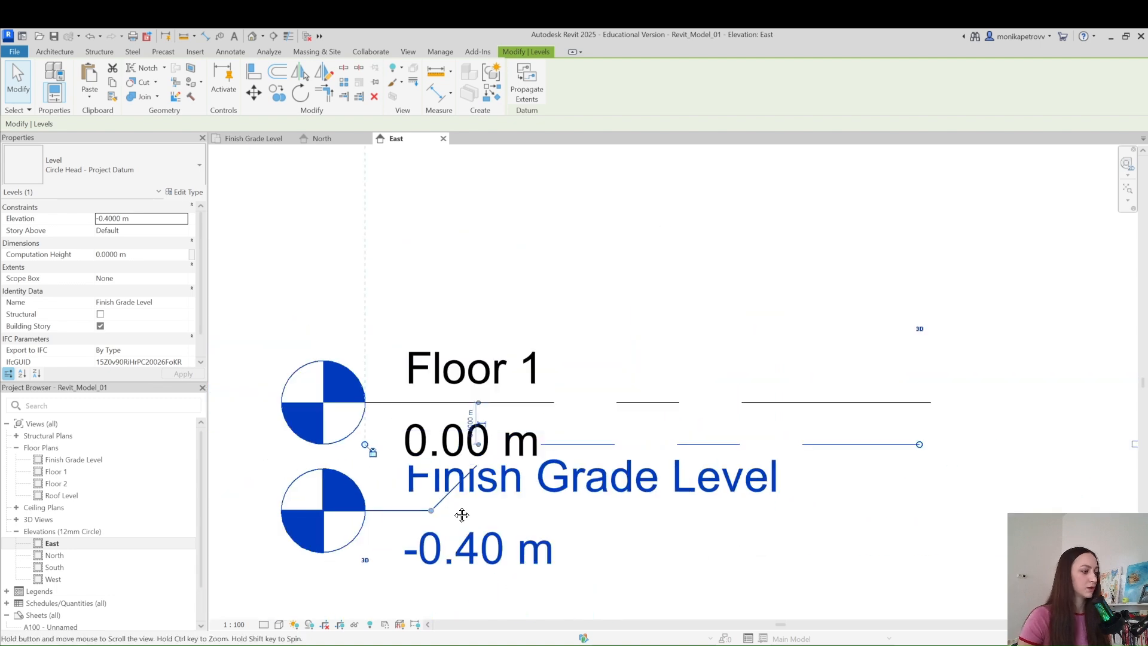
middle_click_drag(434, 454, 409, 395)
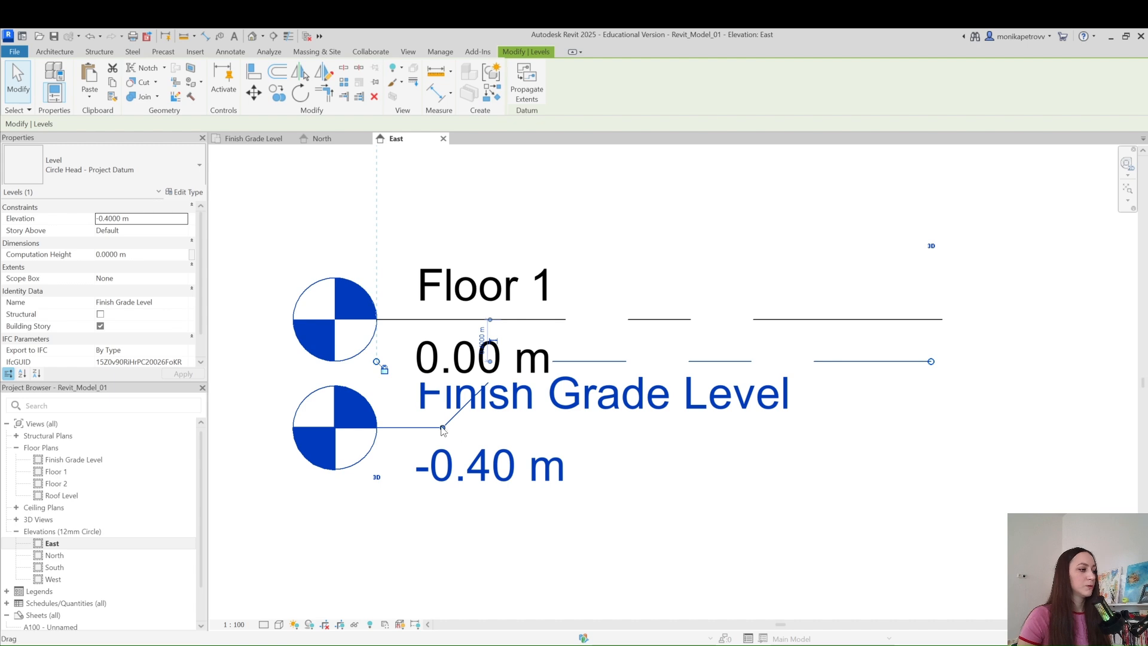
- Lower the Finish Grade Level head further below Floor 1 and move the elbow's bend farther right along the level line
left_click_drag(443, 428, 444, 508)
left_click_drag(498, 383, 630, 362)
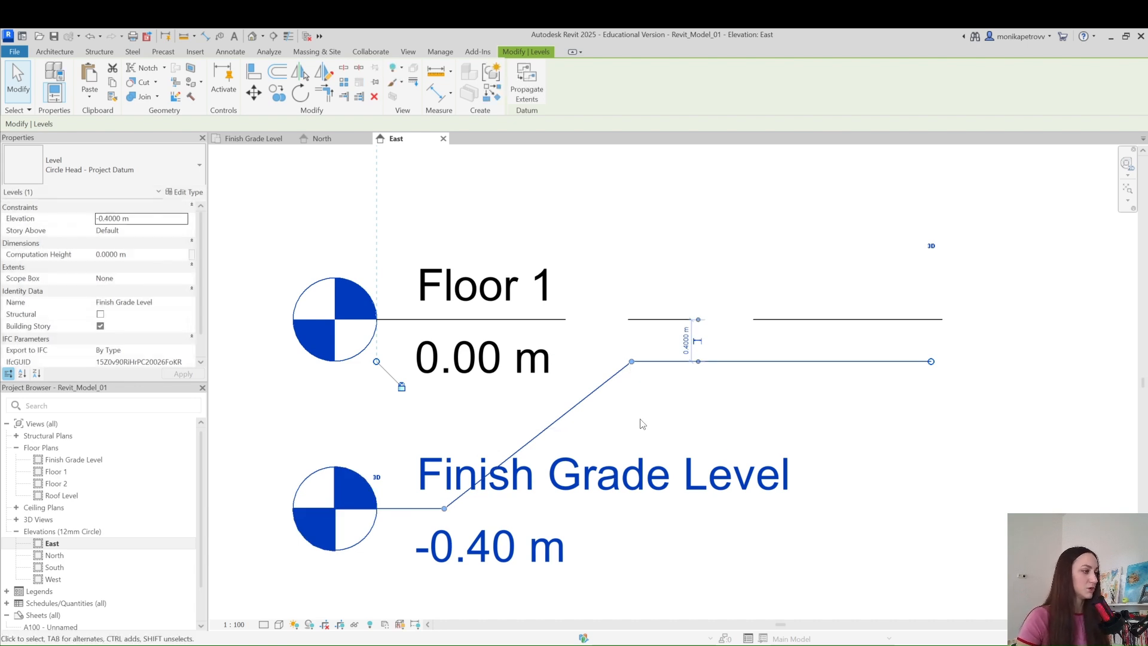
scroll(641, 423, "down", 1)
scroll(647, 423, "down", 2)
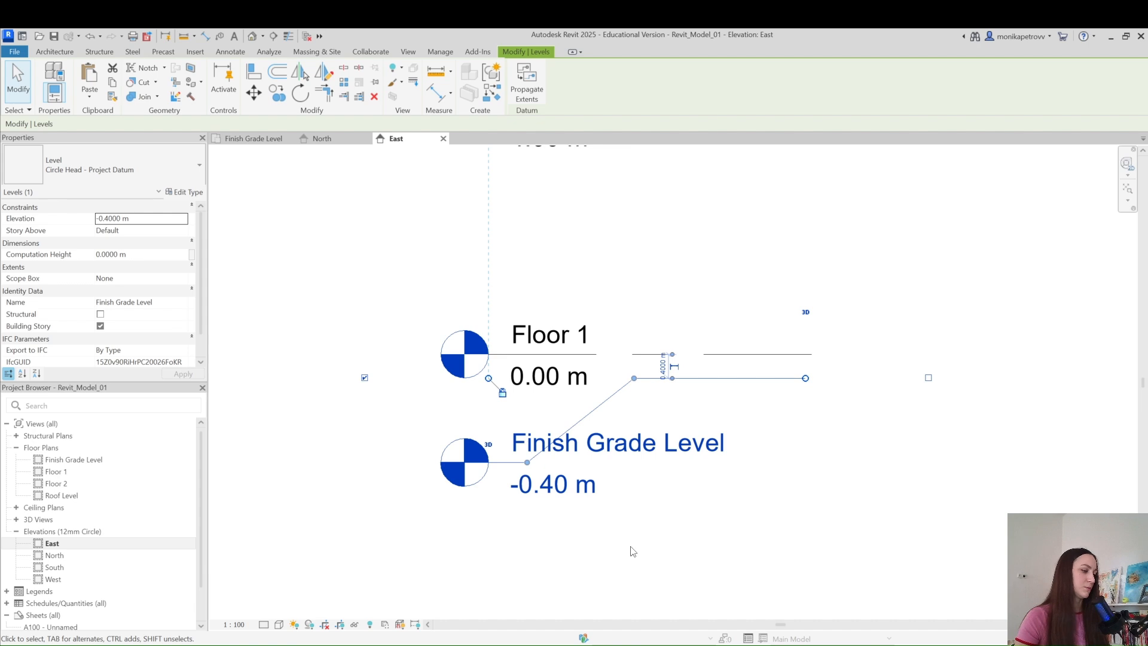
scroll(633, 548, "down", 1)
scroll(633, 536, "down", 1)
middle_click_drag(805, 346, 689, 413)
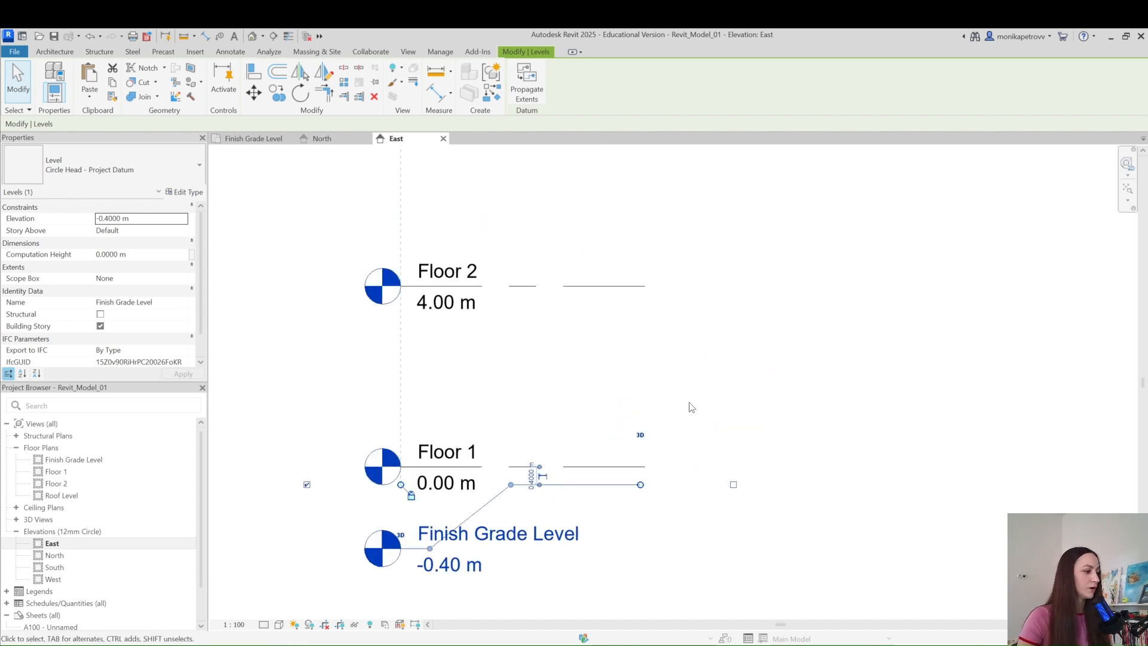
scroll(689, 404, "down", 3)
middle_click_drag(697, 373, 676, 408)
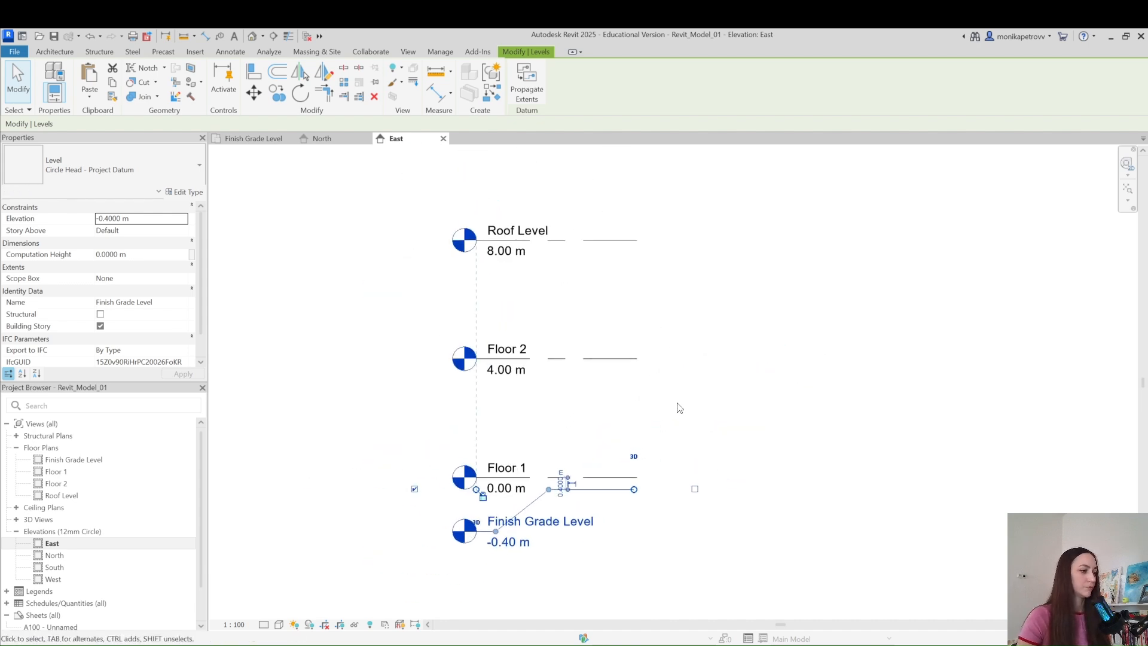
left_click(733, 532)
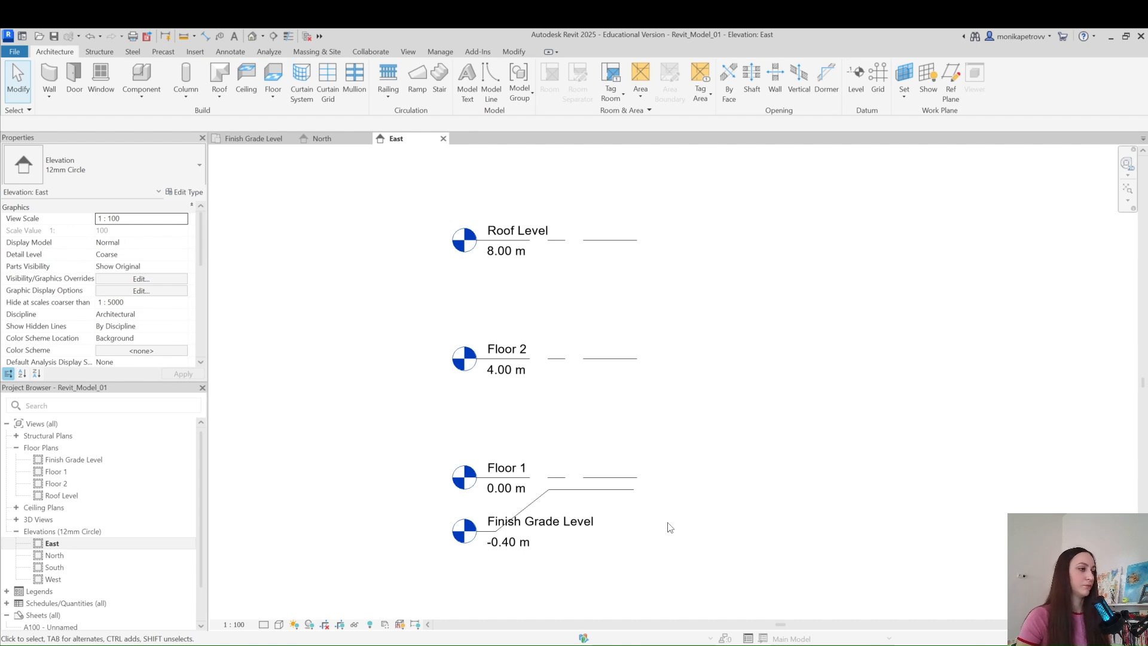
- Stretch the right end of the Finish Grade Level line until it aligns with the end of the Floor 1 line
scroll(669, 511, "up", 3)
left_click(600, 472)
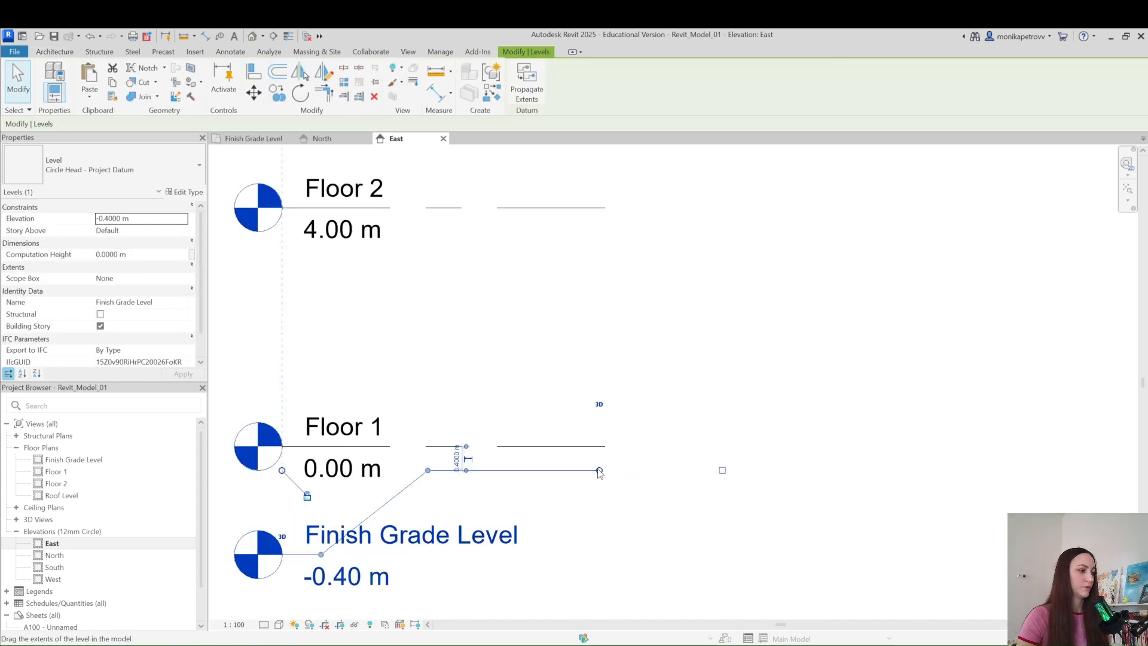
left_click_drag(599, 471, 604, 470)
left_click(707, 496)
scroll(708, 495, "down", 1)
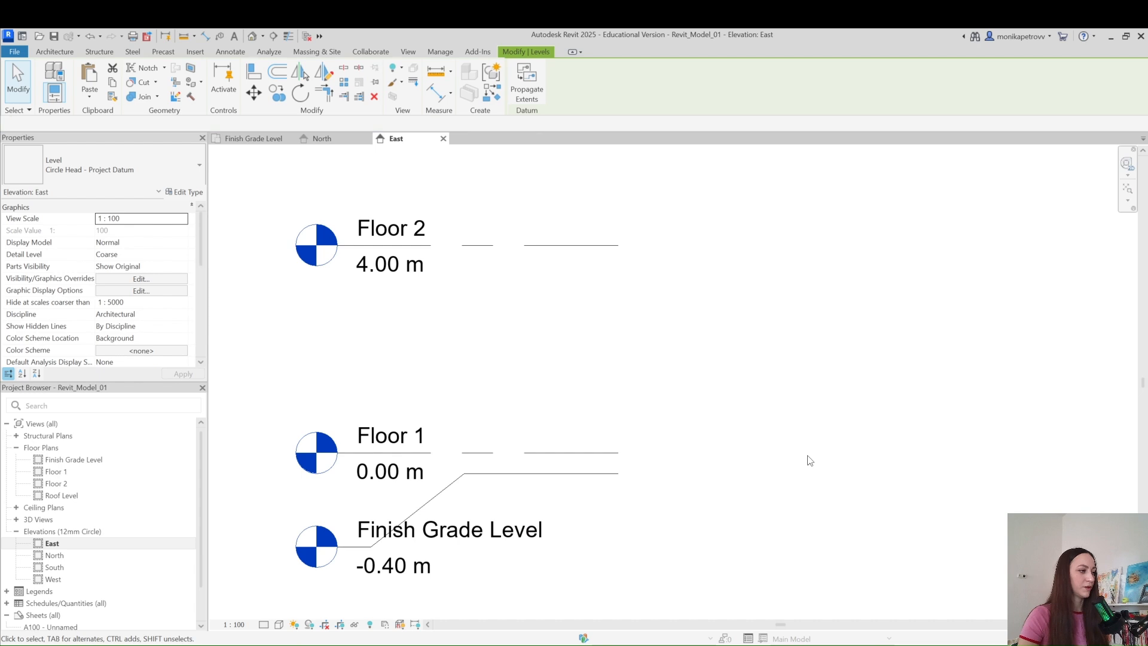
scroll(807, 460, "down", 3)
middle_click_drag(710, 424, 694, 517)
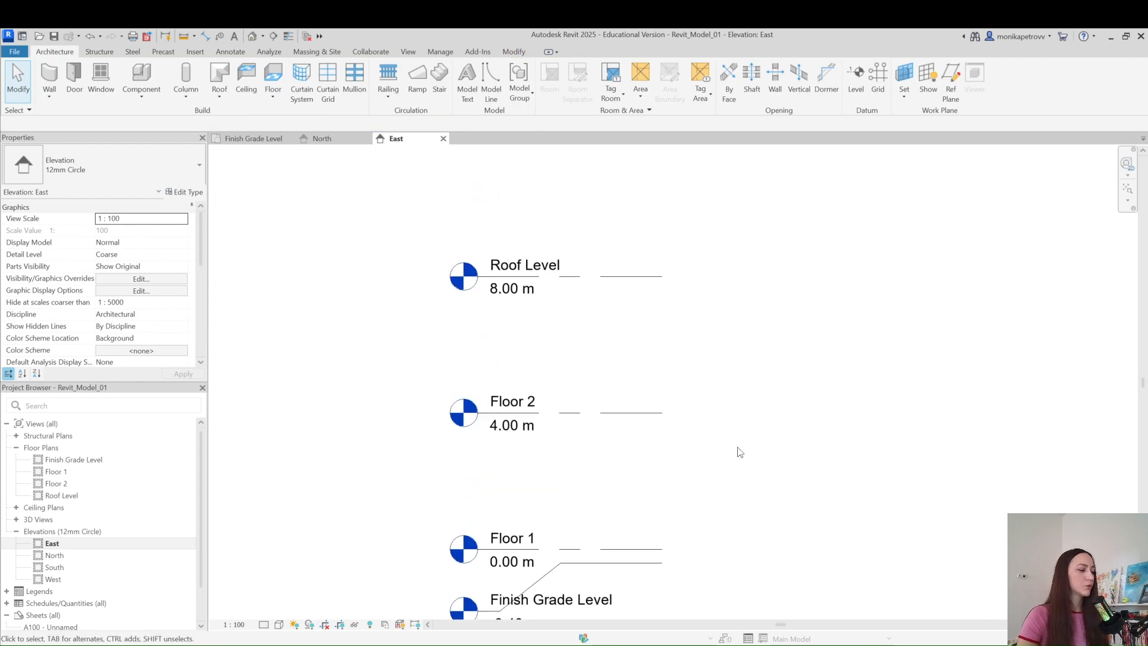
- Try showing Floor 2's level head at the right end and at both ends, and return it to the left end only
left_click(565, 414)
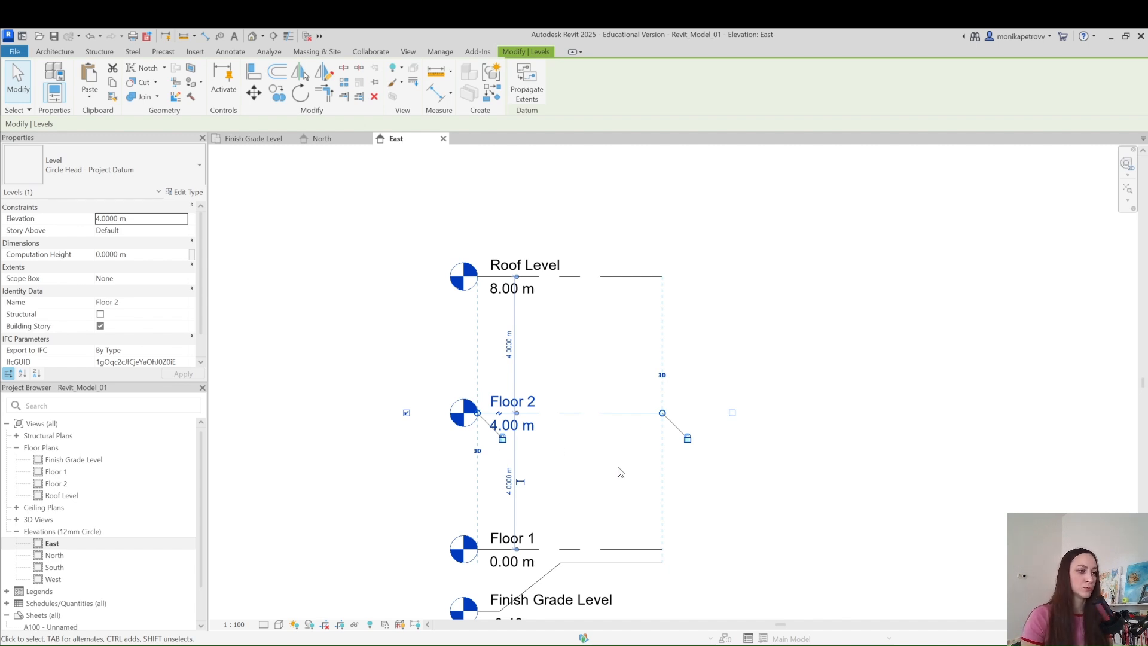
left_click(406, 413)
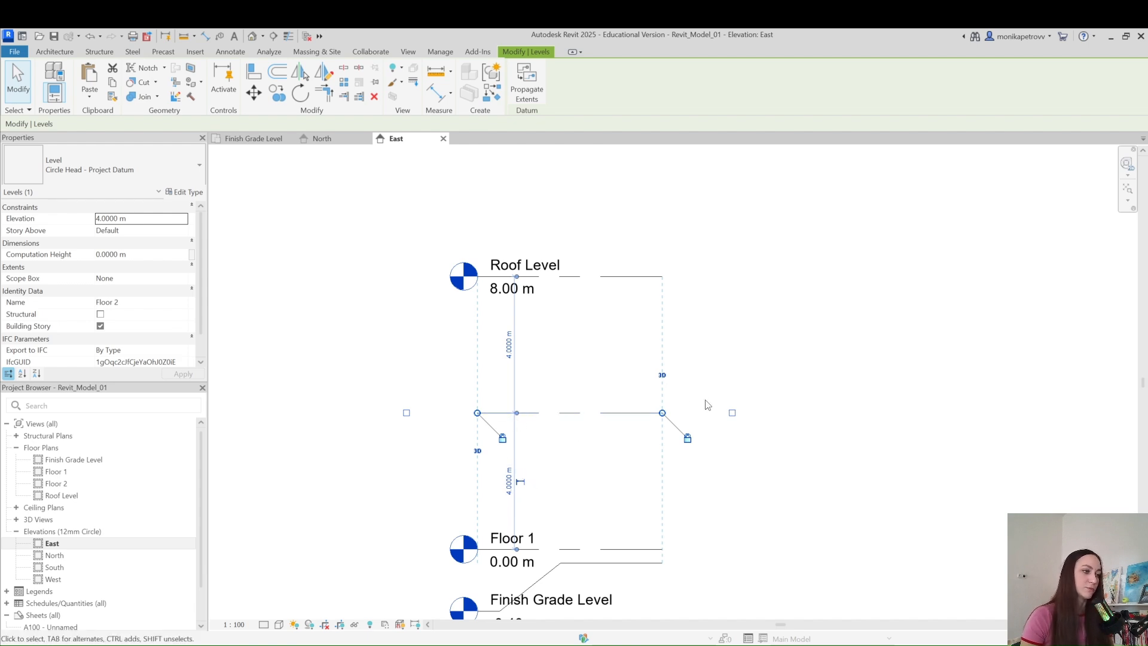
left_click(732, 413)
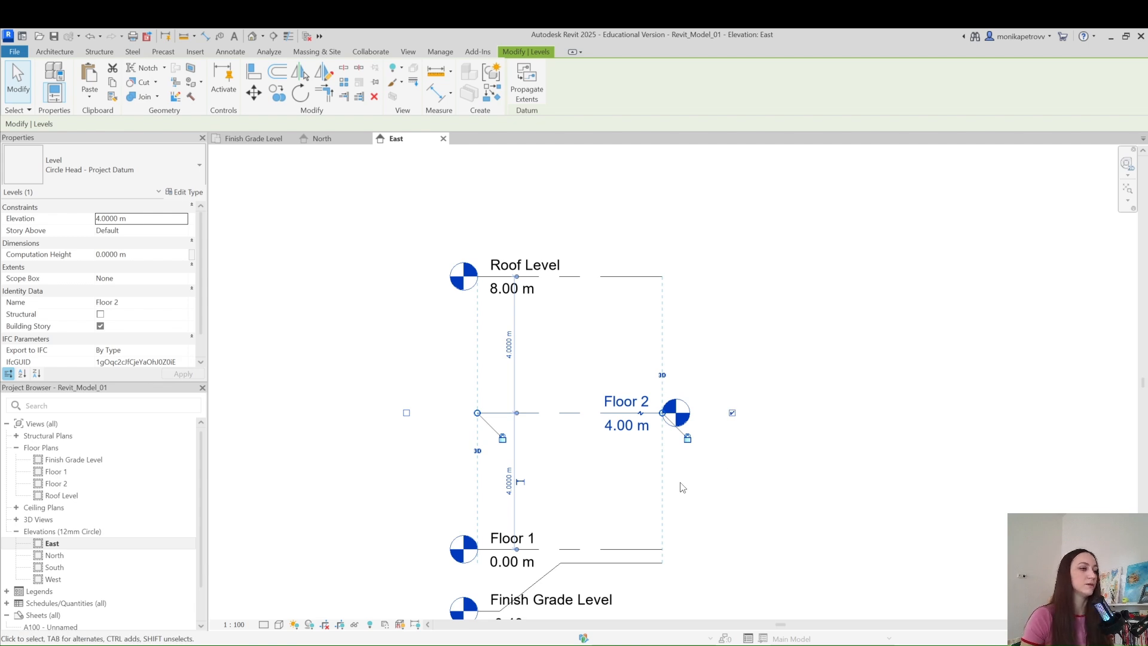
left_click(406, 413)
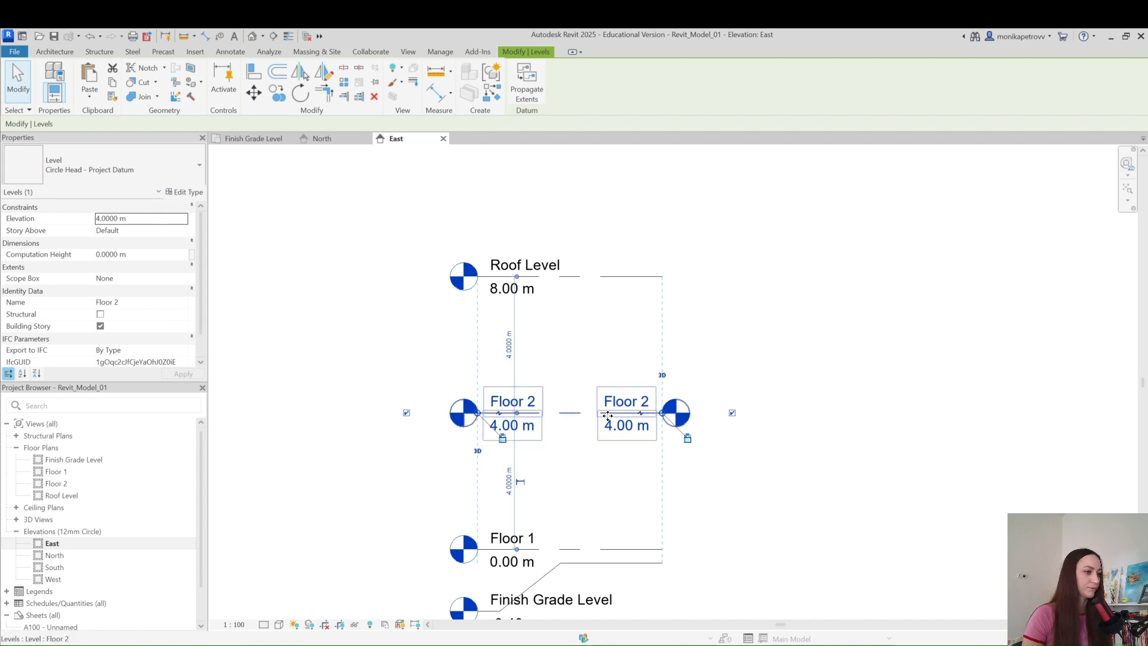
left_click(732, 413)
scroll(706, 491, "down", 1)
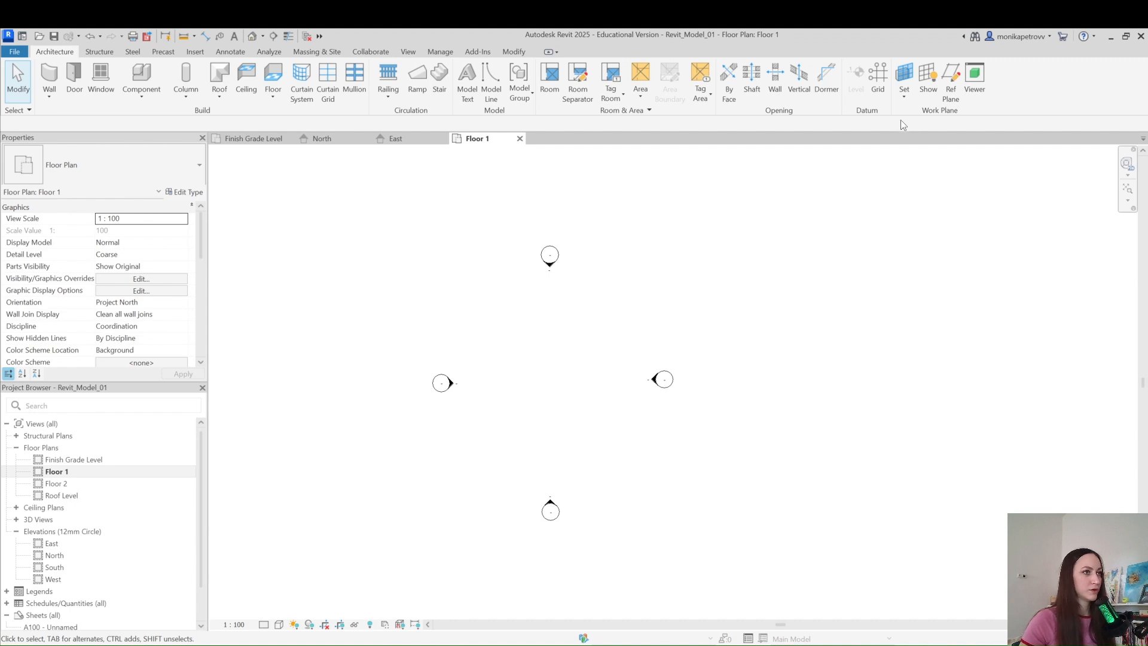
- Draw a vertical grid line downward in the Floor 1 plan, just right of the west elevation marker
left_click(878, 80)
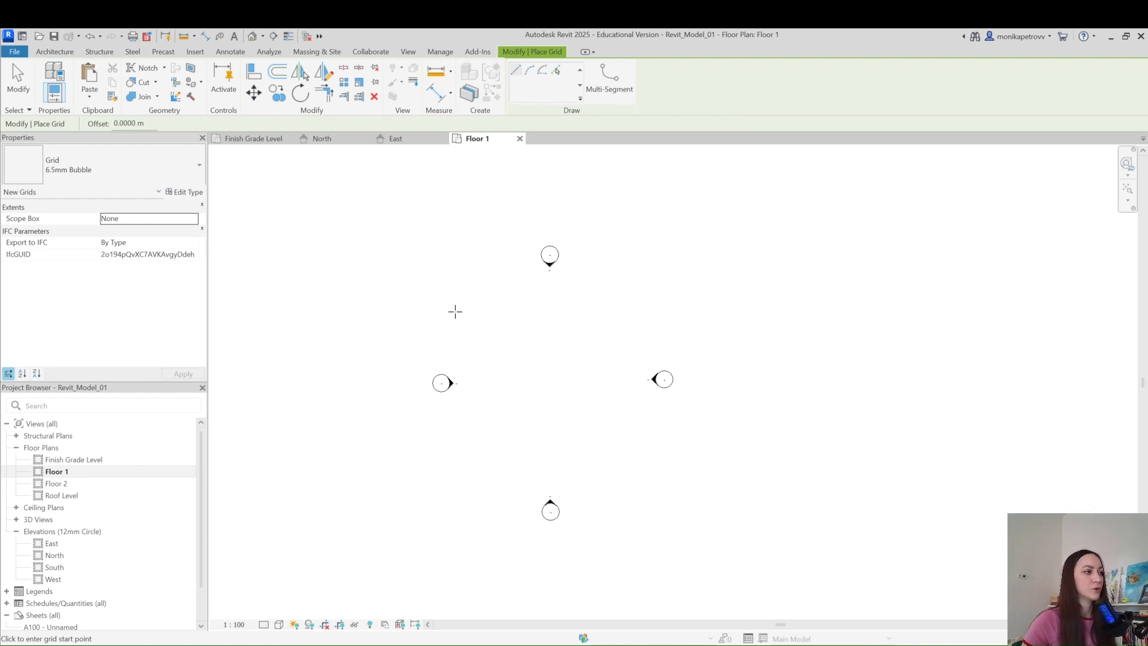
left_click(470, 275)
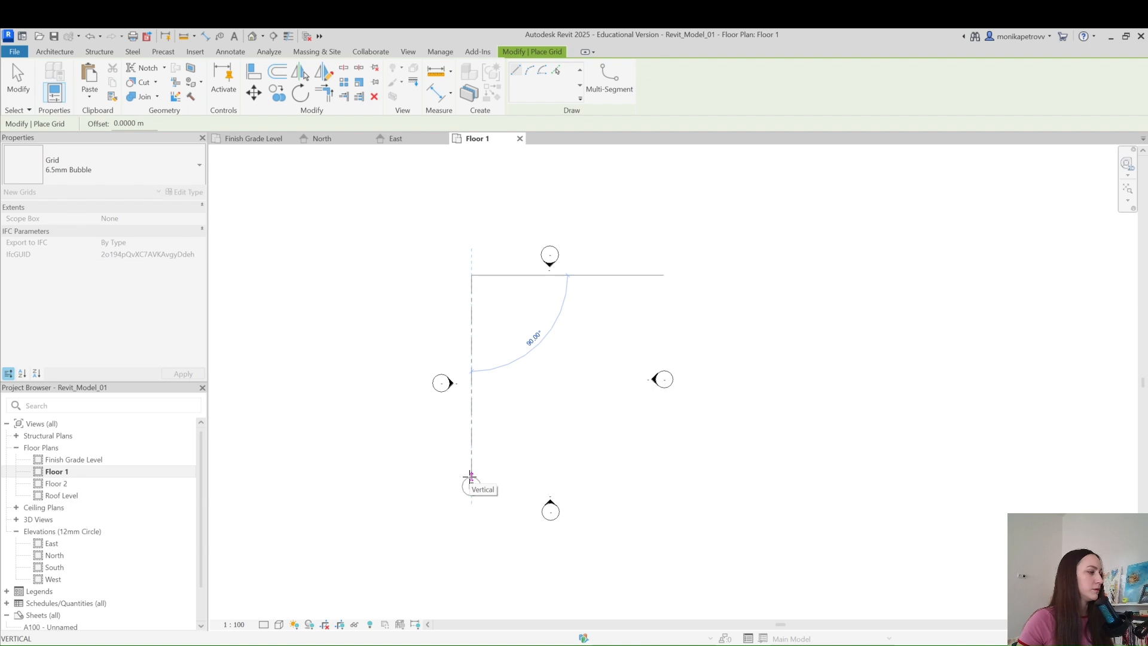
left_click(471, 476)
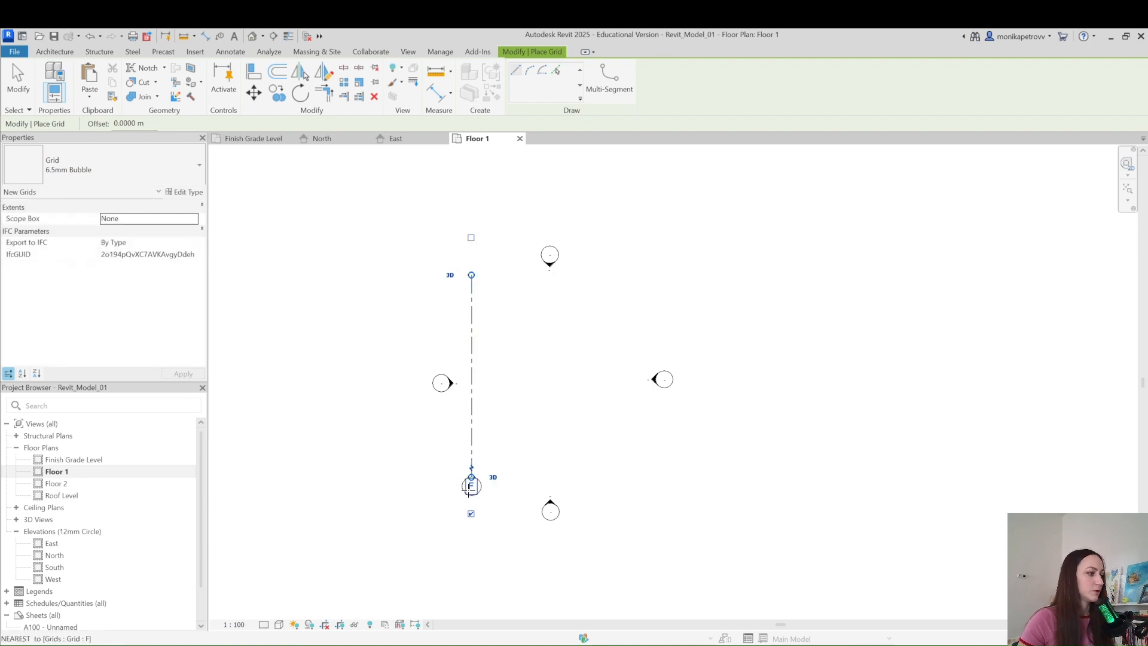
left_click(471, 484)
key("Escape")
key("Escape")
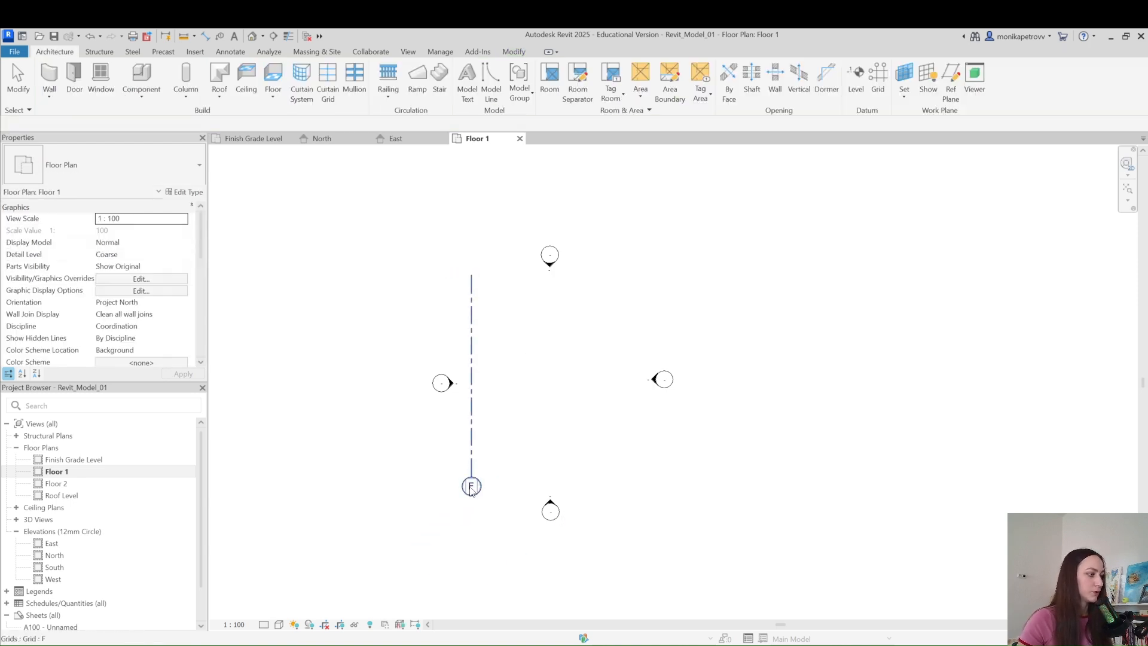
- Rename the vertical grid line as A
left_click(471, 488)
left_click(471, 486)
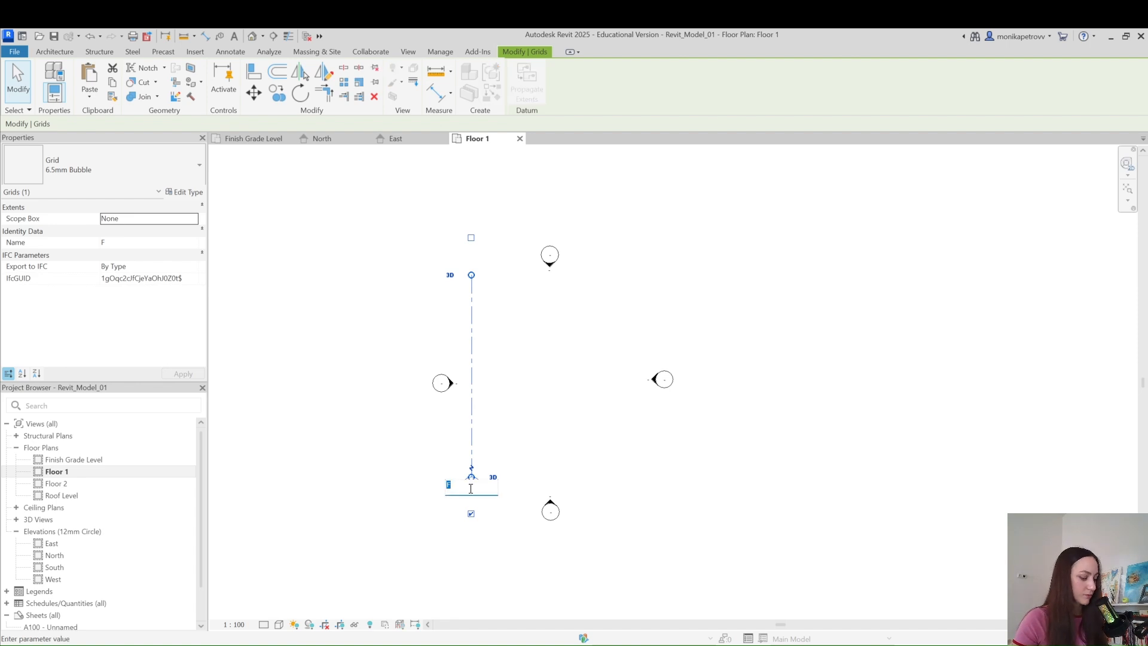
type("A")
key("Return")
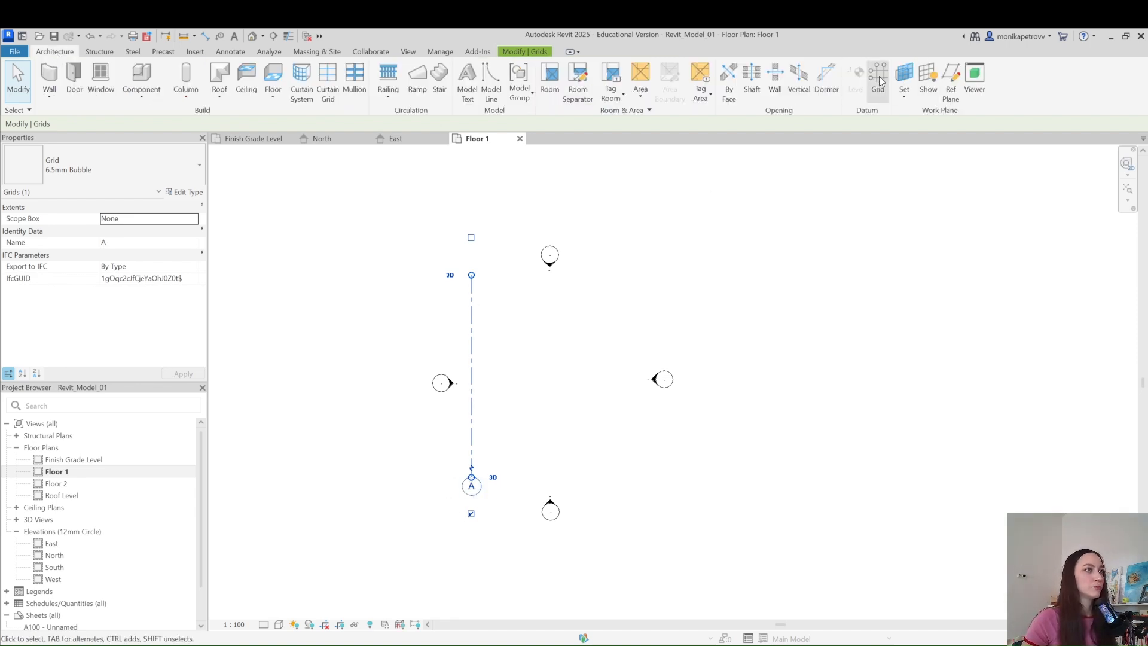
key("g")
key("r")
left_click(471, 274)
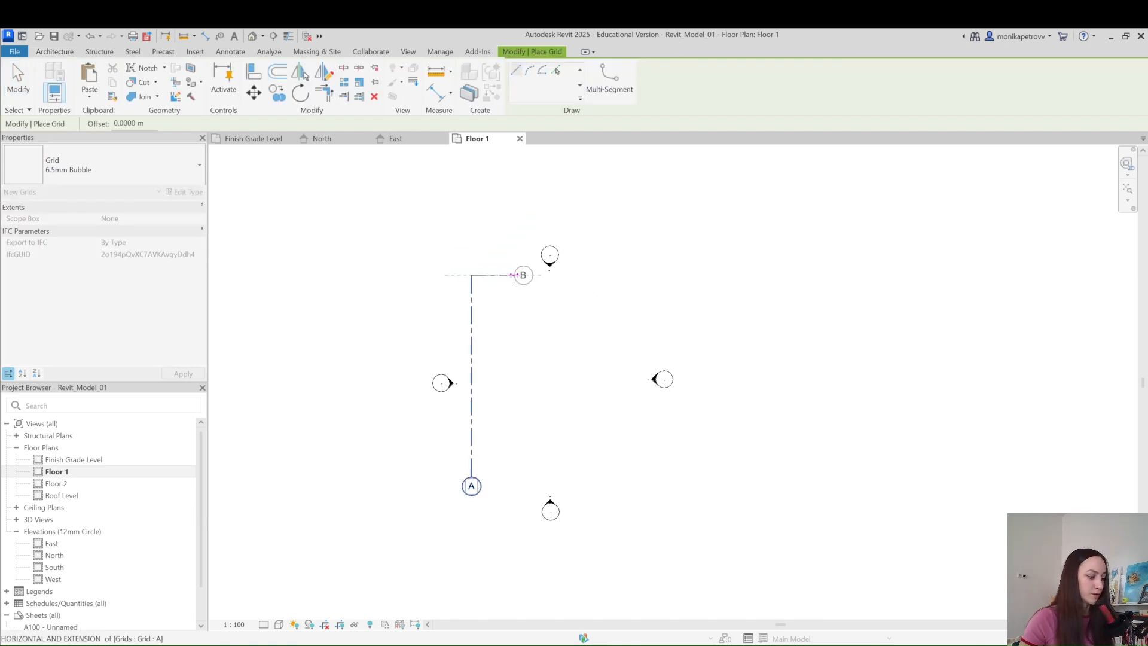
key("Escape")
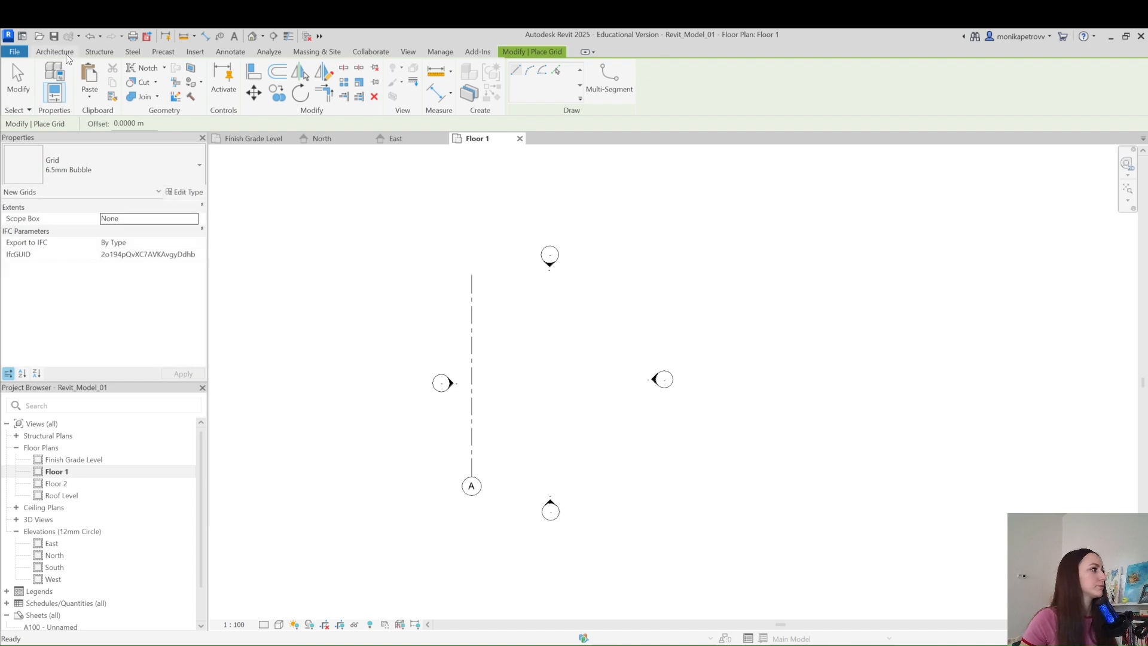
- Draw vertical grids B and C to the right of grid A at 3 m spacing, matching its length
left_click(54, 51)
left_click(878, 76)
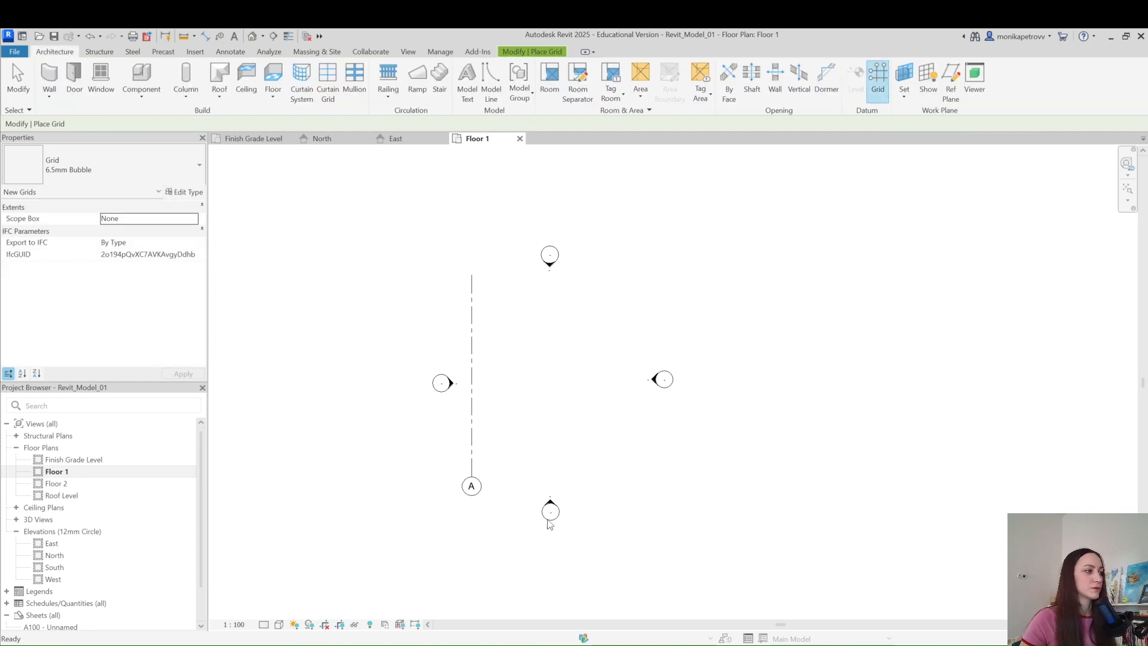
left_click(511, 275)
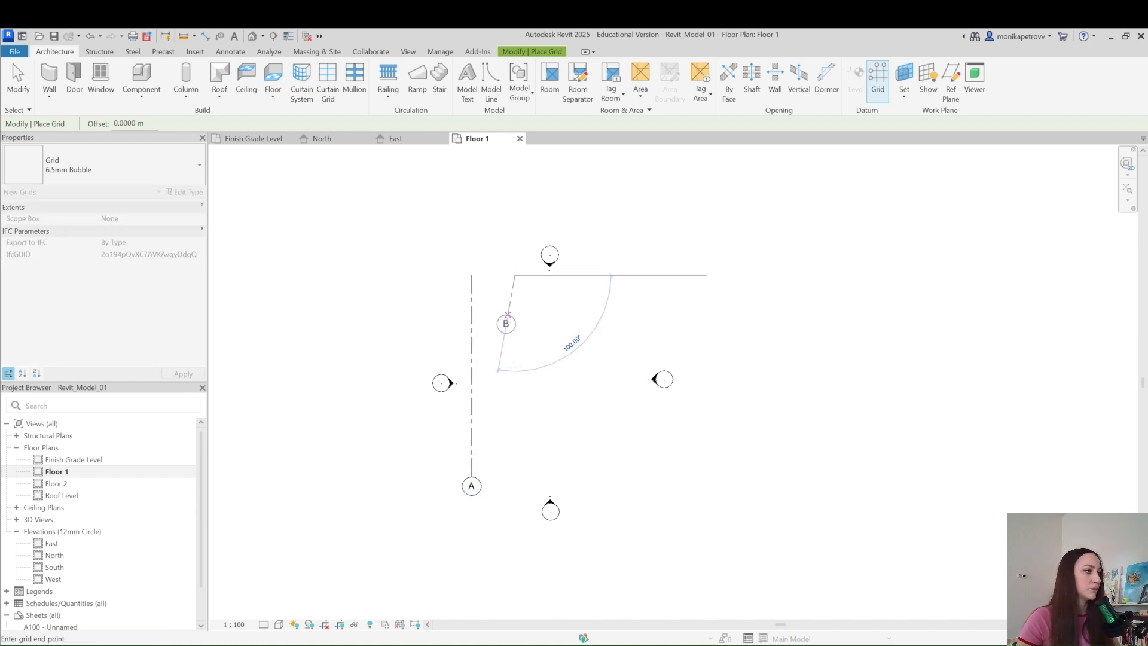
left_click(514, 476)
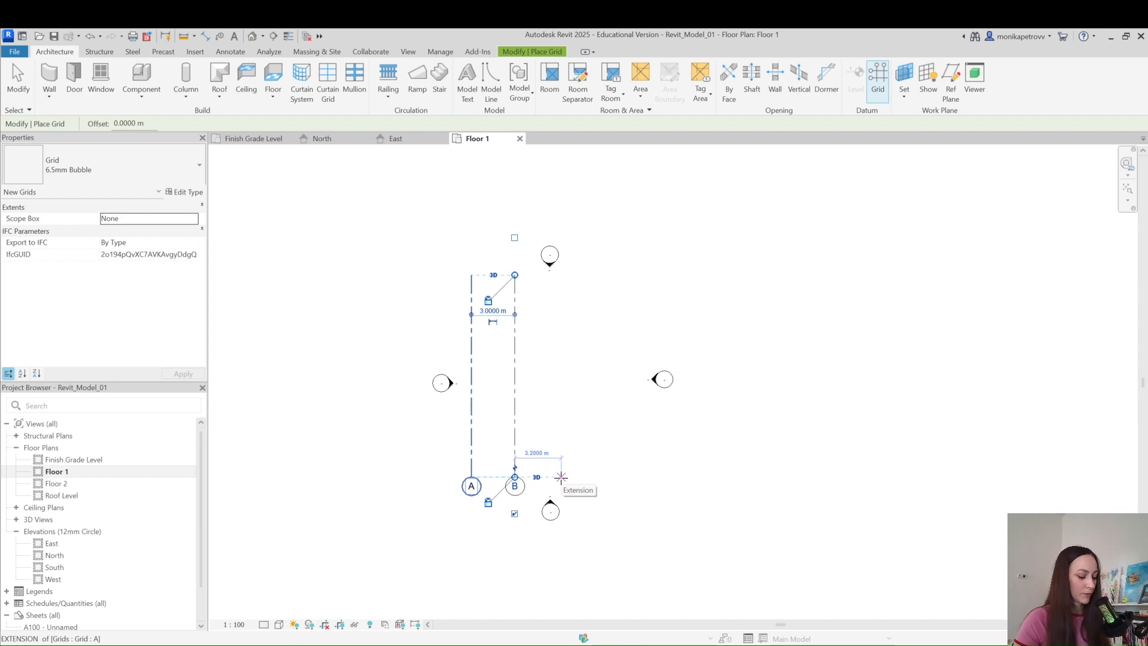
left_click(558, 476)
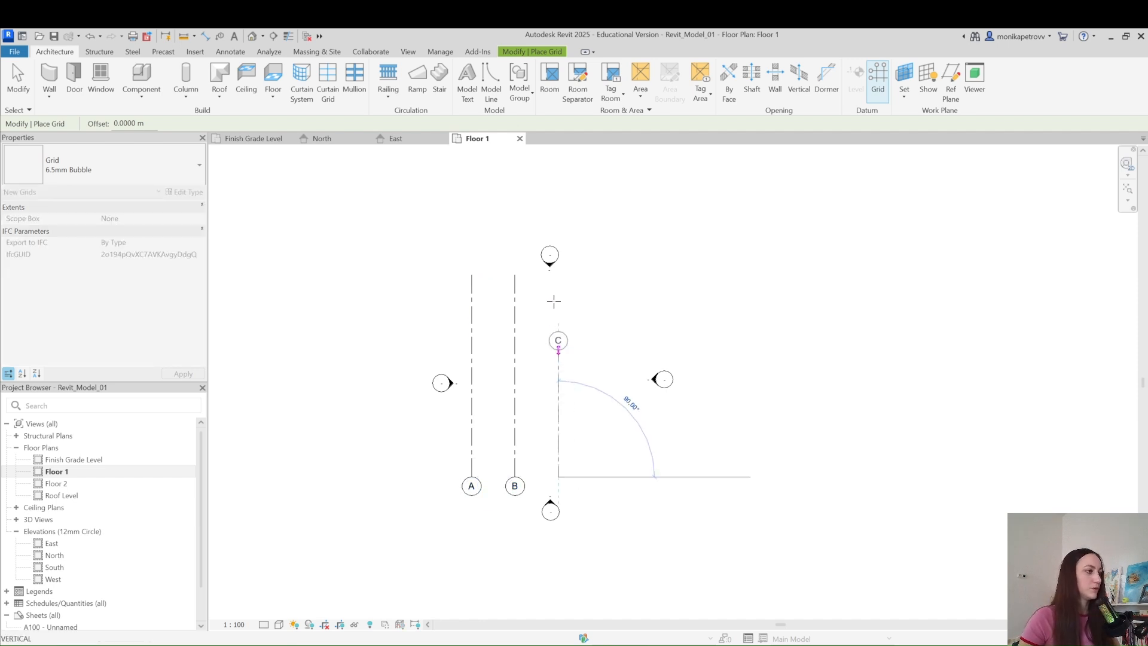
left_click(557, 275)
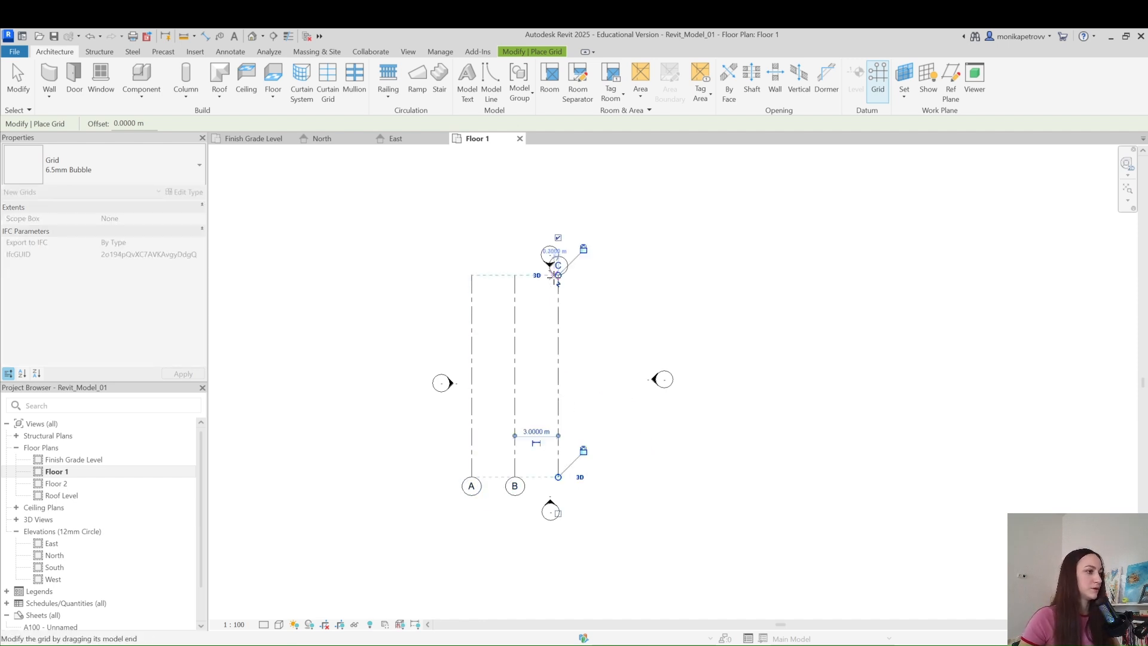
- Draw vertical grids D and E to the right of grid C at 3 m spacing, aligned with the existing grid ends
left_click(602, 275)
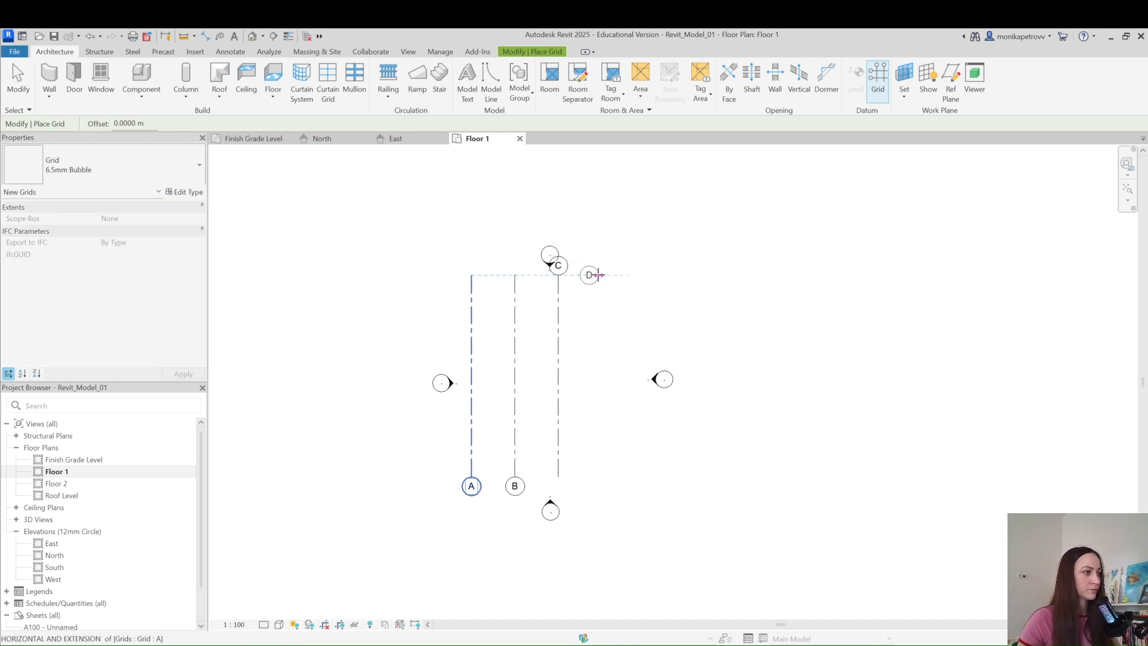
left_click(600, 476)
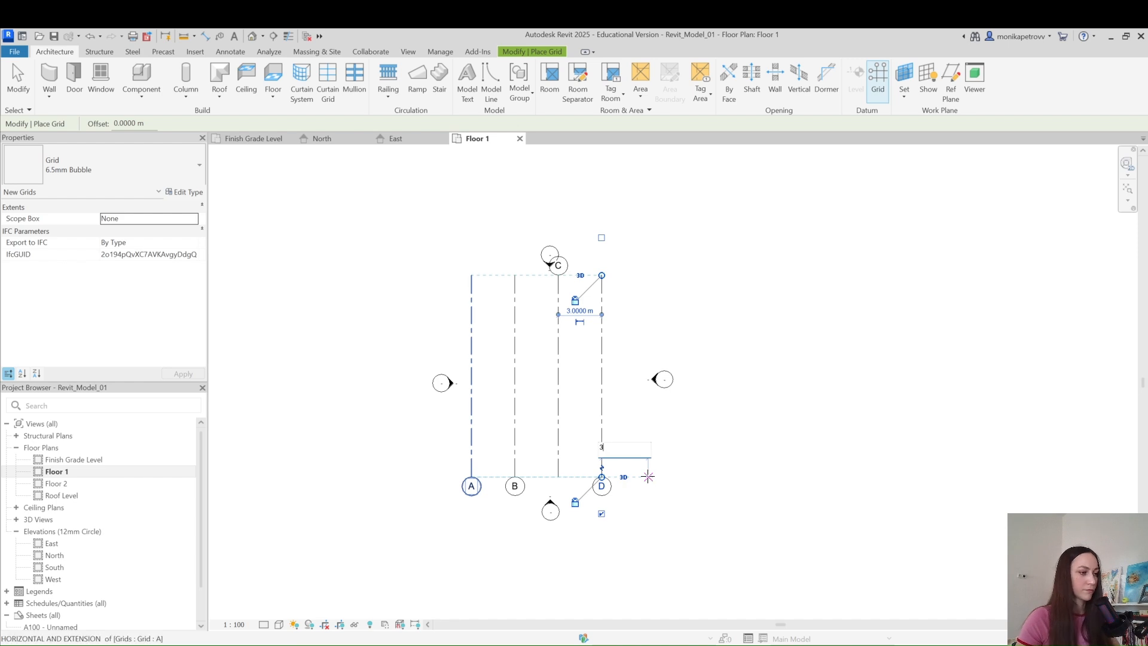
left_click(645, 476)
left_click(641, 274)
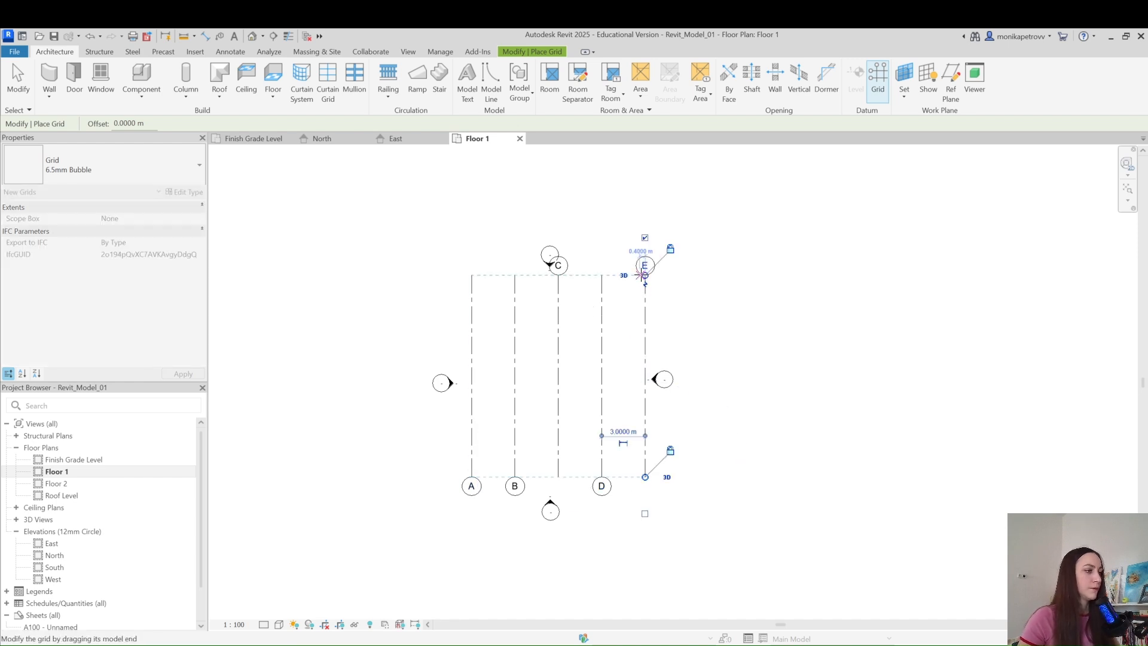
key("Escape")
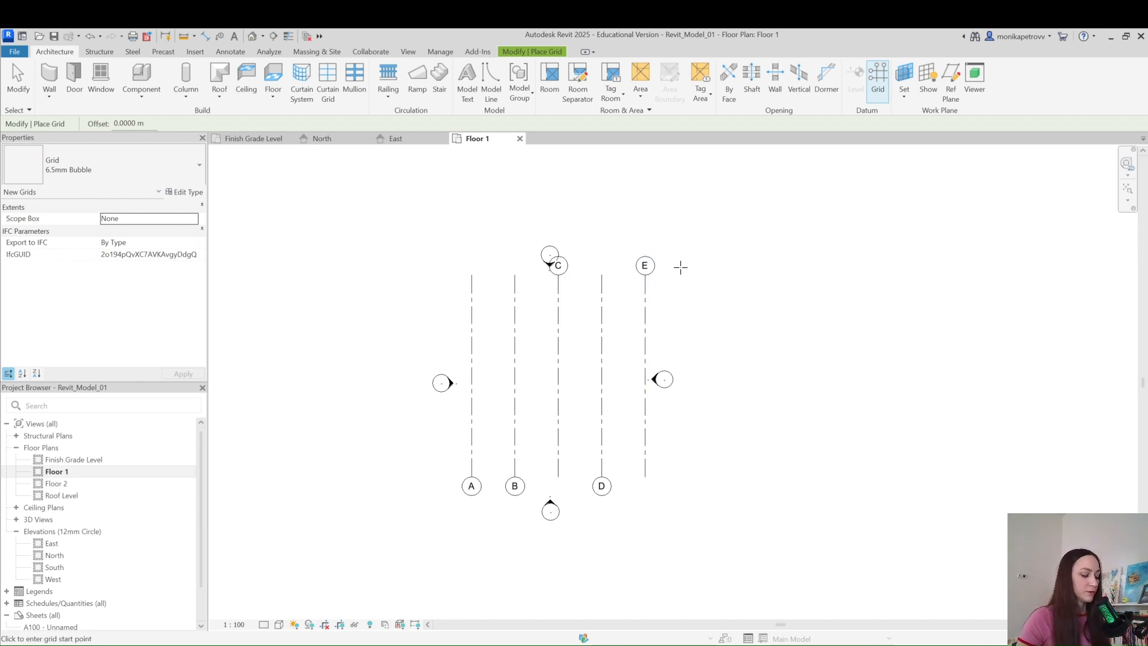
key("Escape")
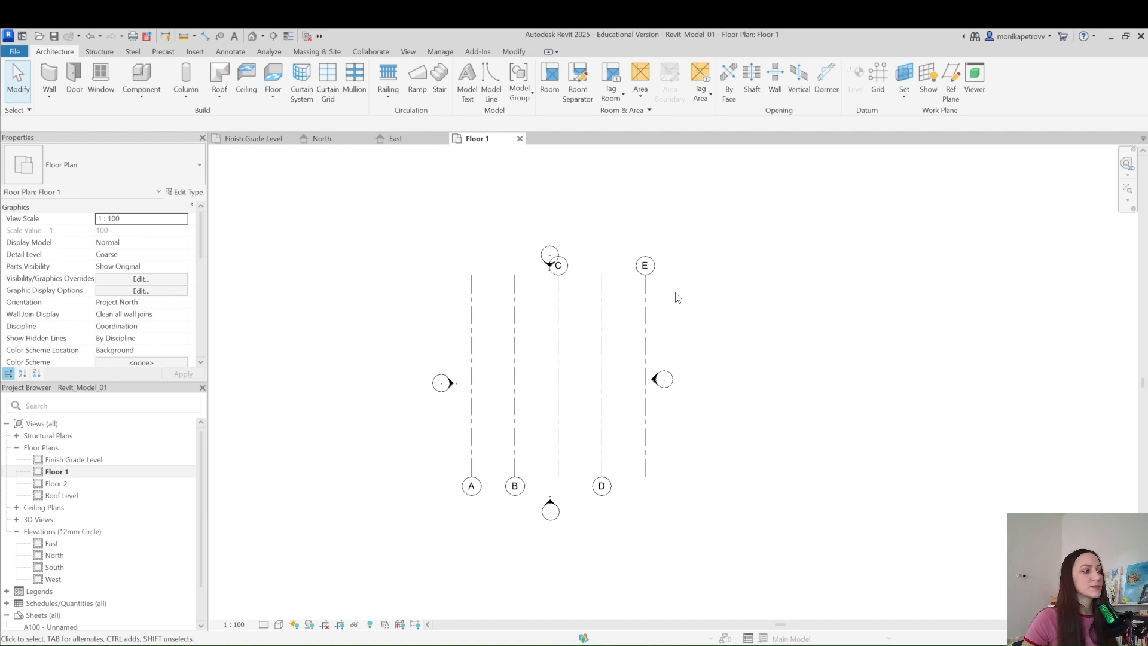
- Show grid E's bubble at its lower end and also at its upper end
left_click(645, 315)
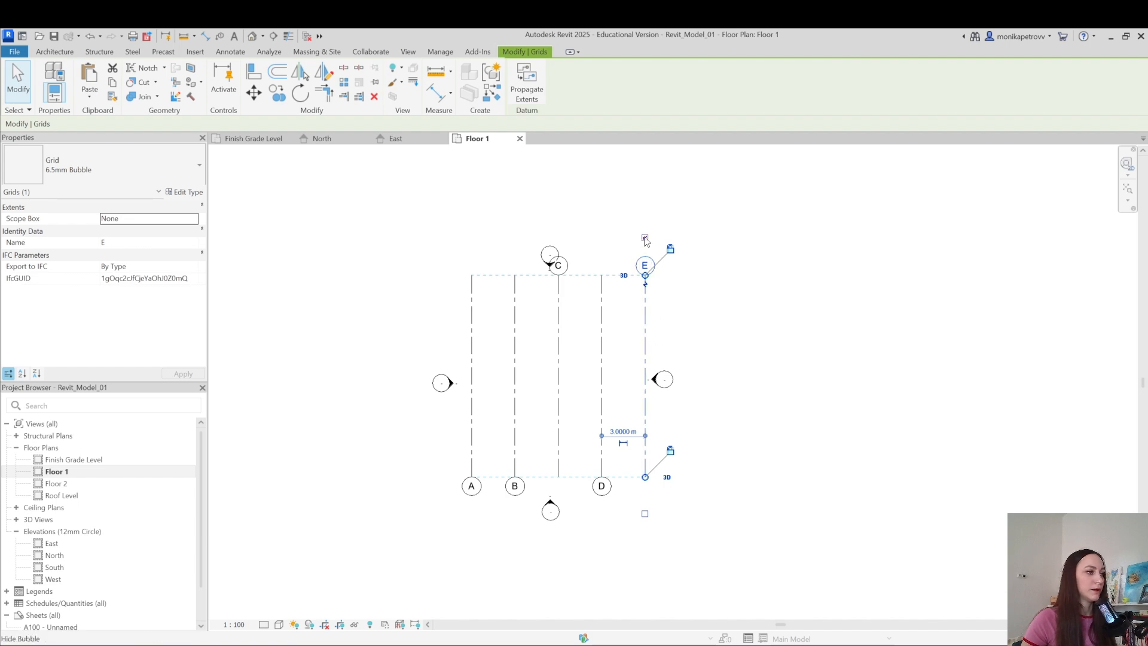
left_click(645, 238)
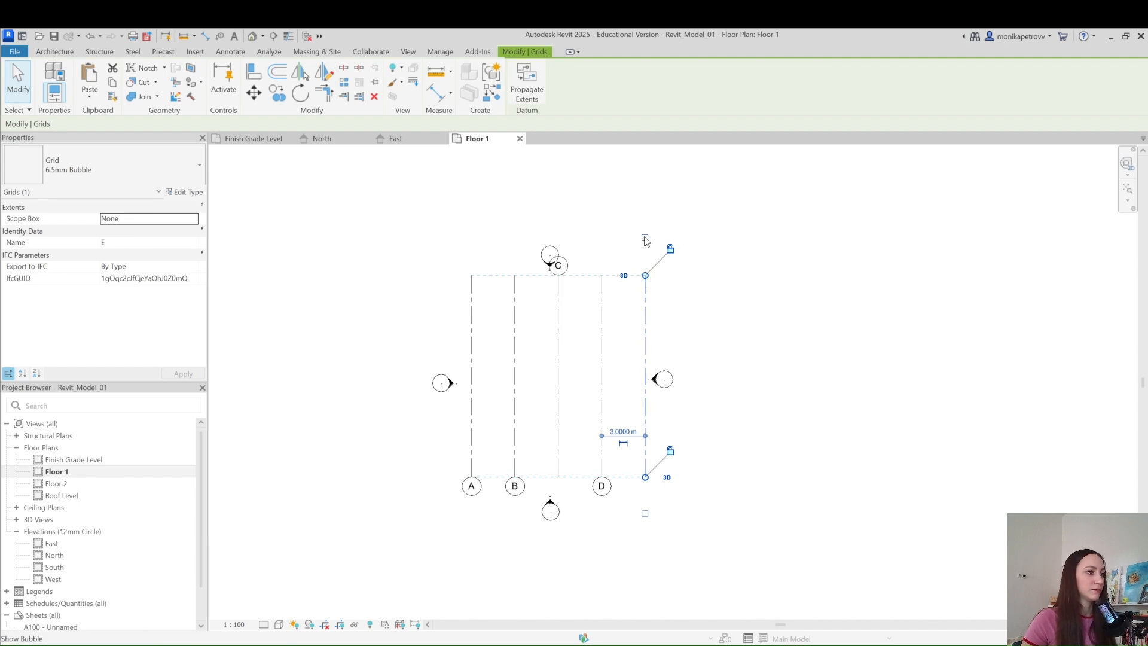
left_click(645, 512)
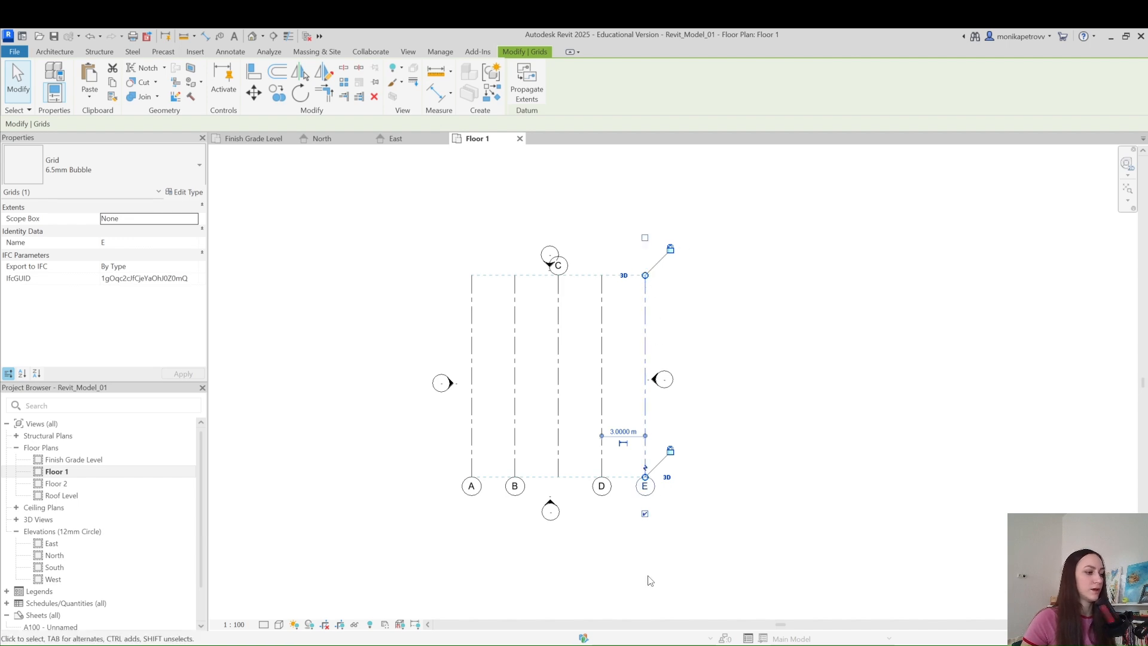
left_click(649, 244)
left_click(645, 285)
left_click(645, 238)
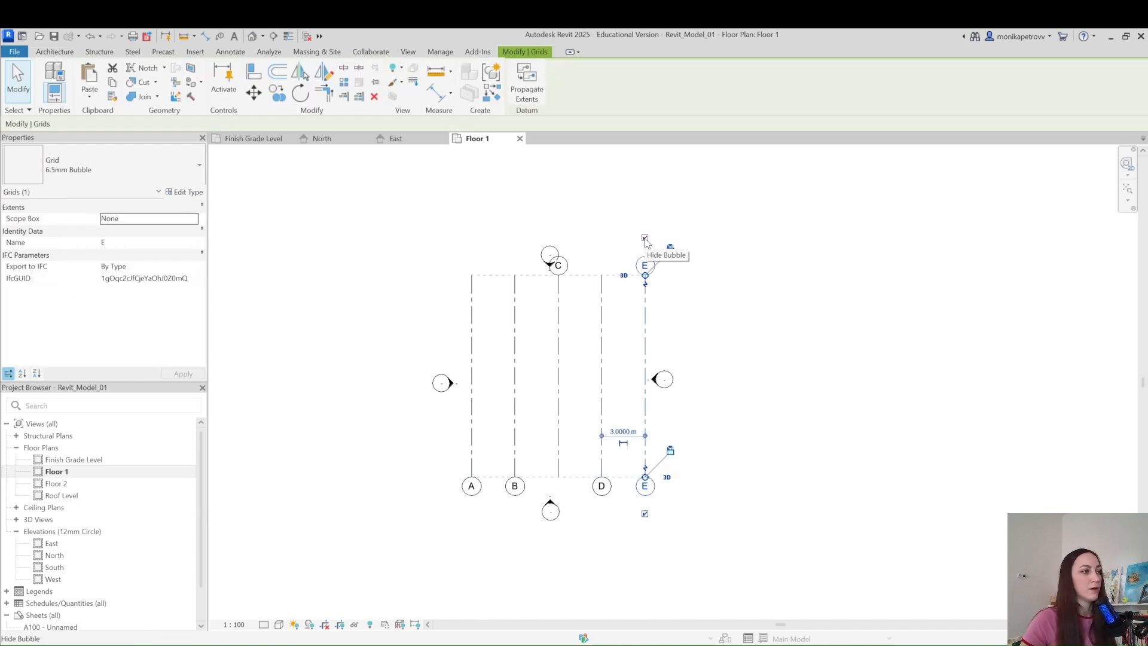
- Show the missing end bubbles on grids D, C, B and A so each carries a bubble at both ends
left_click(601, 352)
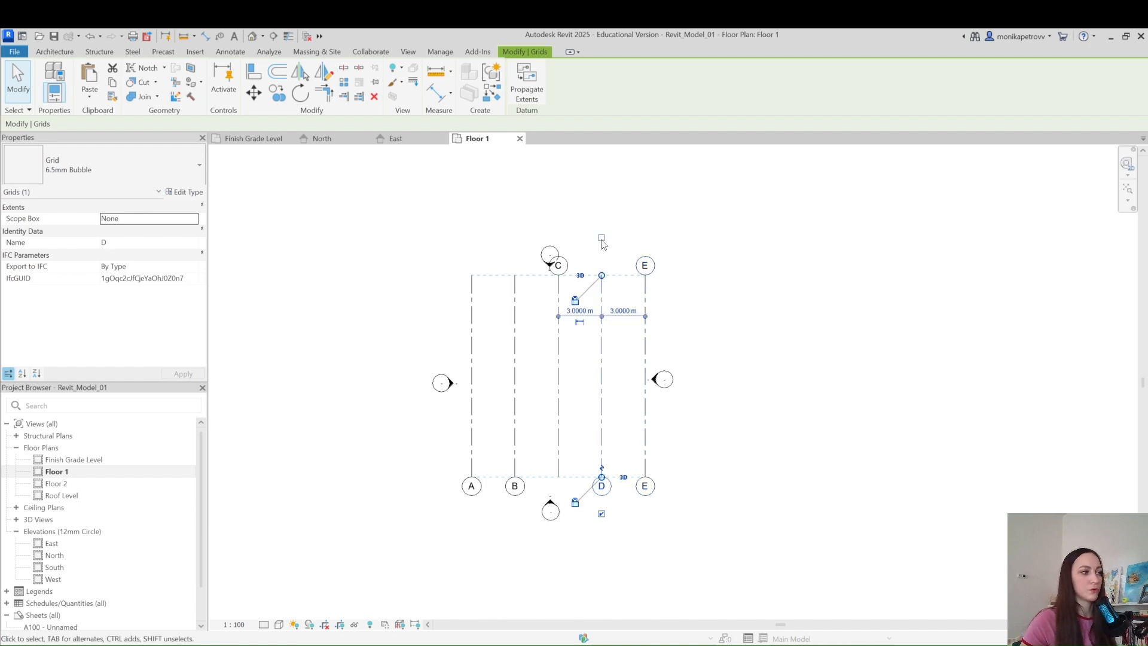
left_click(596, 260)
left_click(602, 287)
left_click(601, 237)
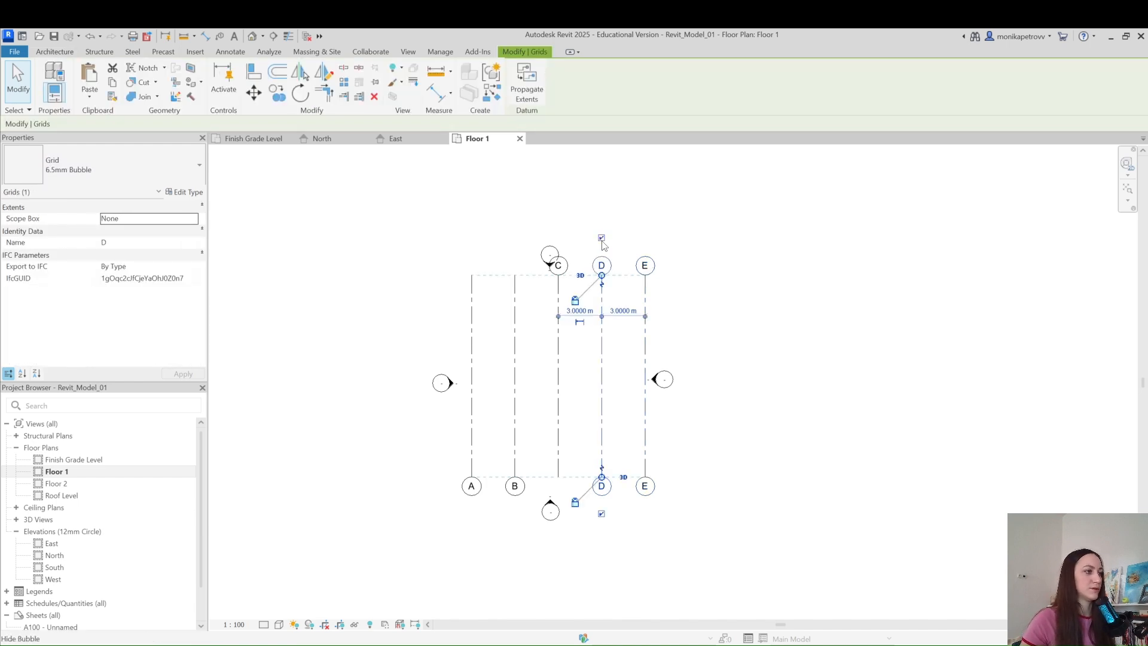
left_click(556, 366)
left_click(558, 513)
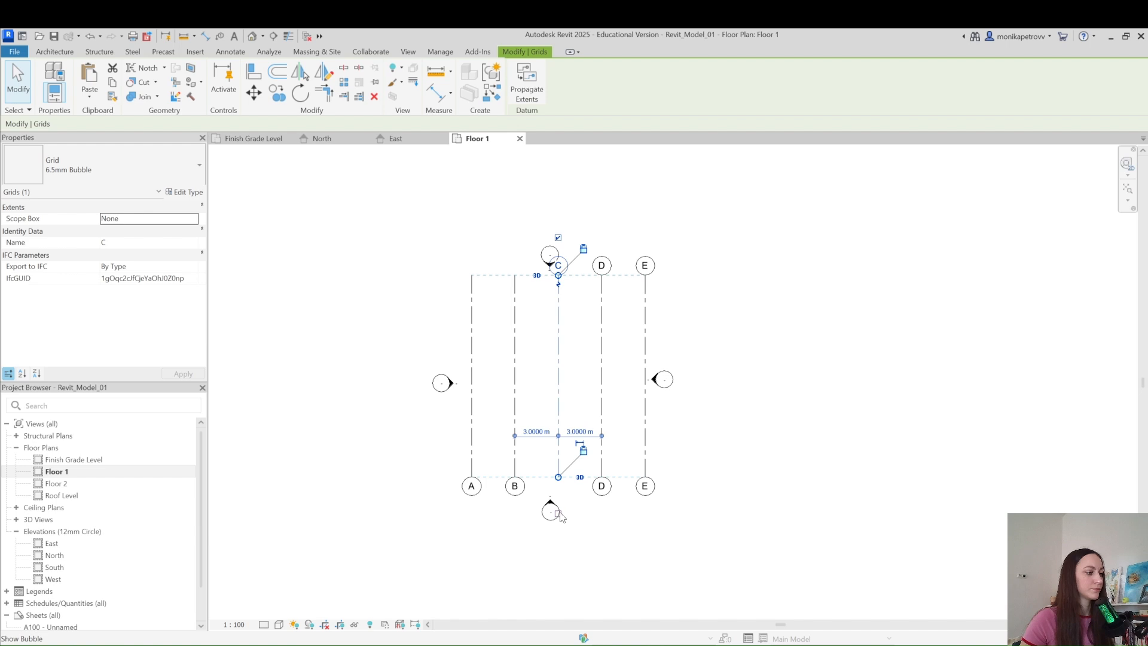
left_click(514, 312)
left_click(514, 237)
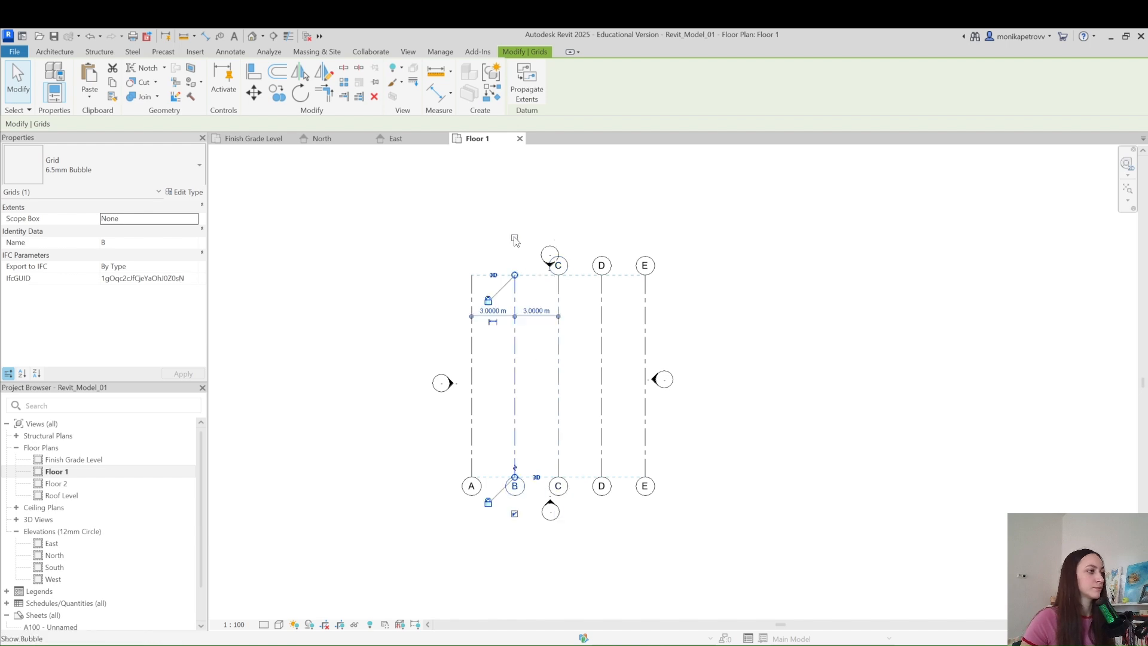
left_click(472, 306)
left_click(471, 237)
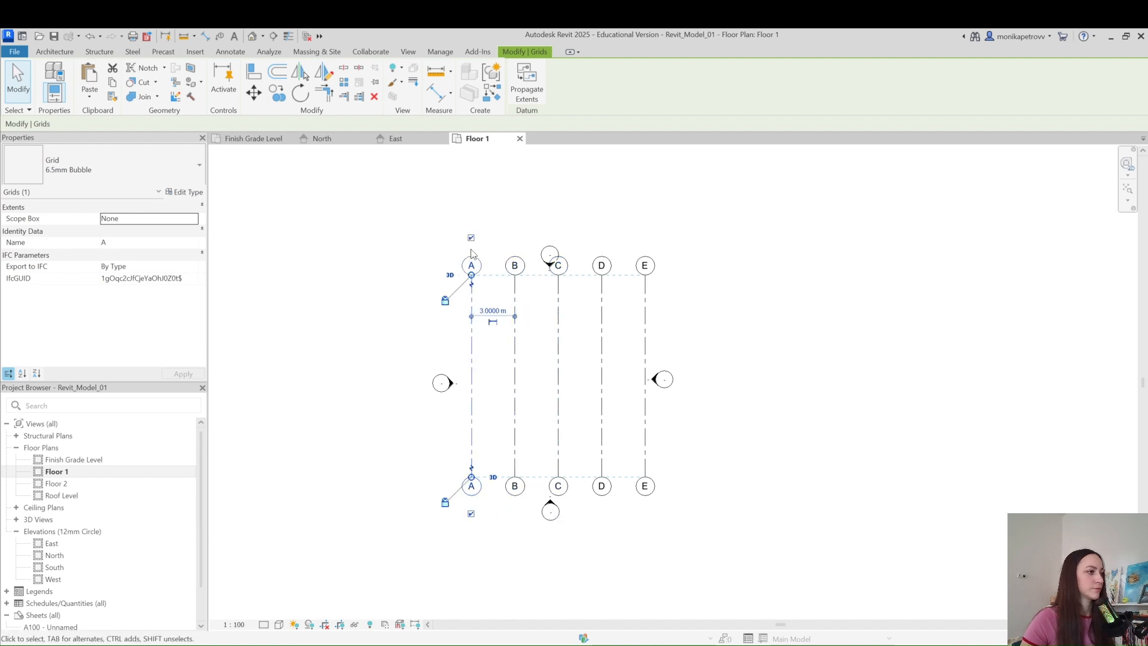
left_click(372, 314)
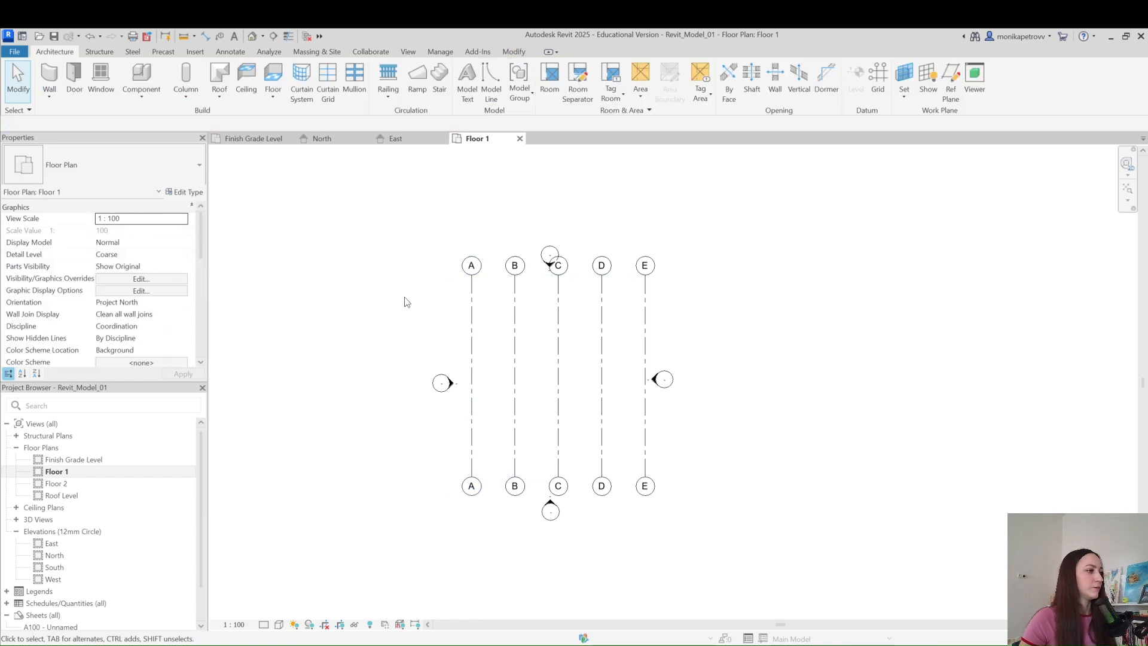
- Draw a horizontal grid line across grids A to E, just below their upper bubbles
left_click(878, 75)
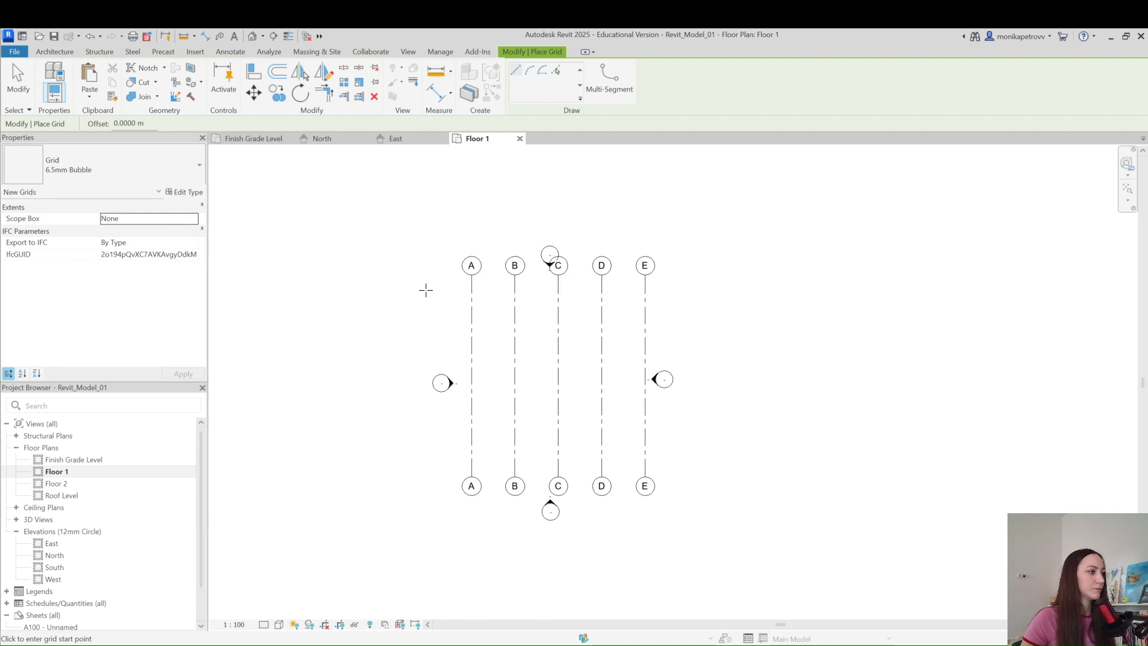
left_click(426, 289)
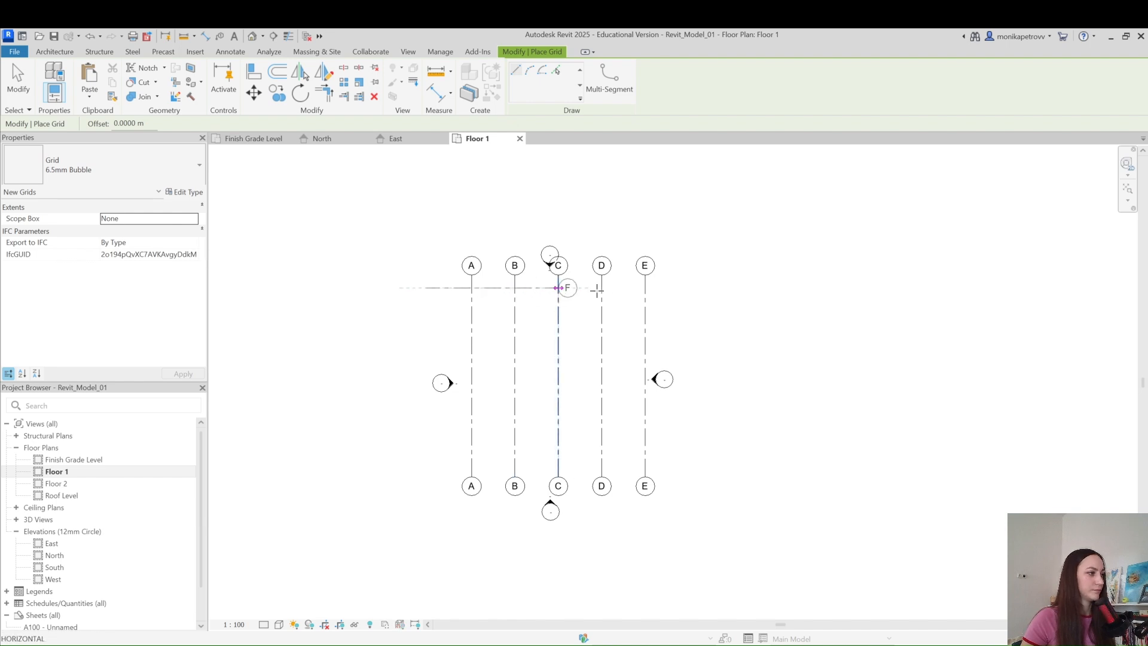
left_click(682, 293)
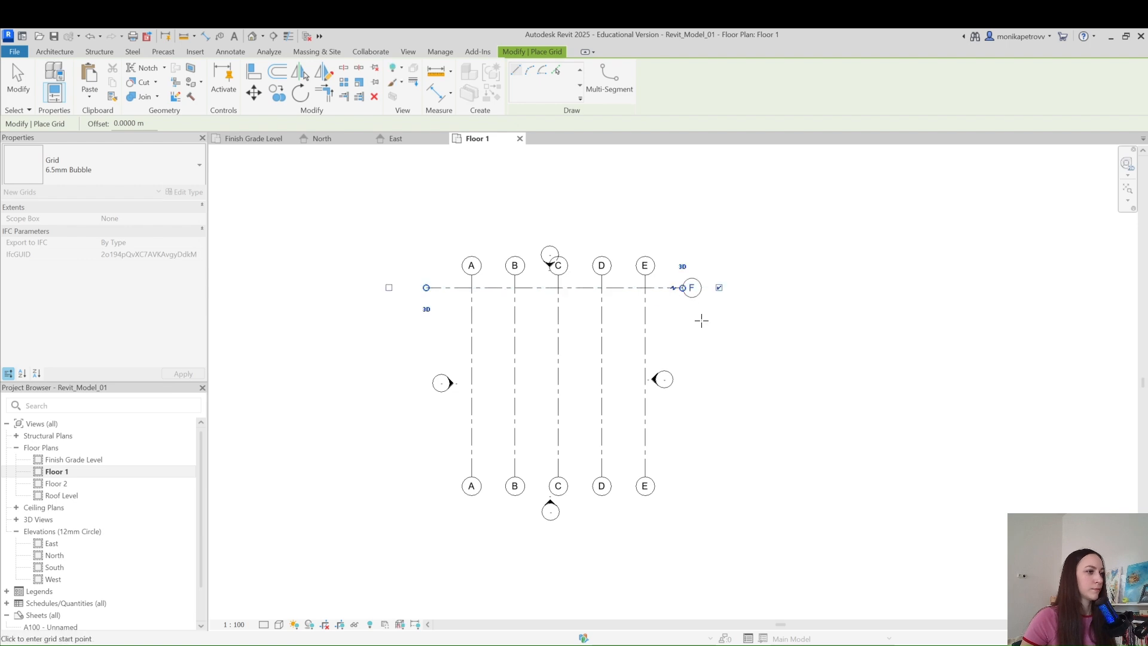
left_click(692, 288)
key("Escape")
key("Escape")
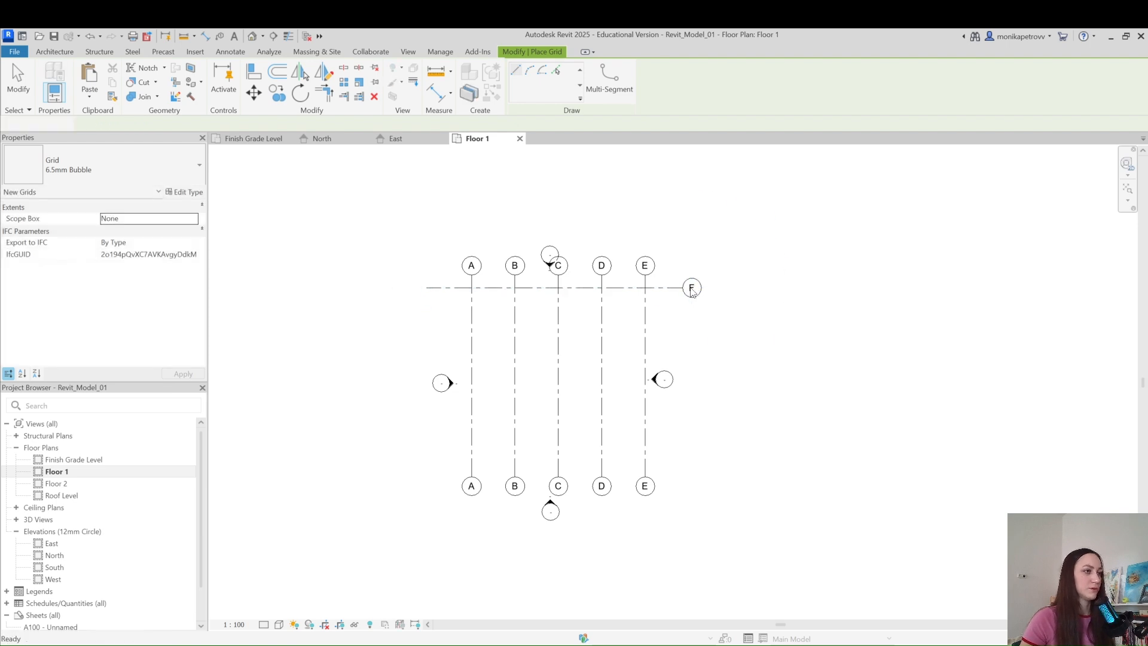
- Rename the horizontal grid line as 1
left_click(691, 290)
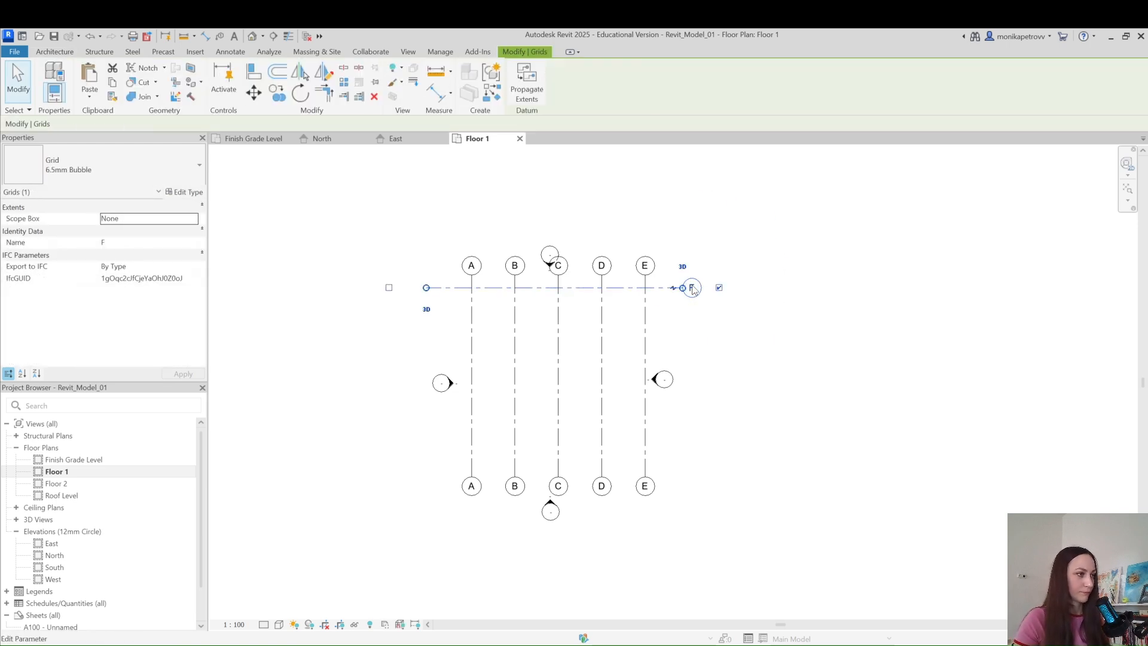
left_click(692, 289)
key("Return")
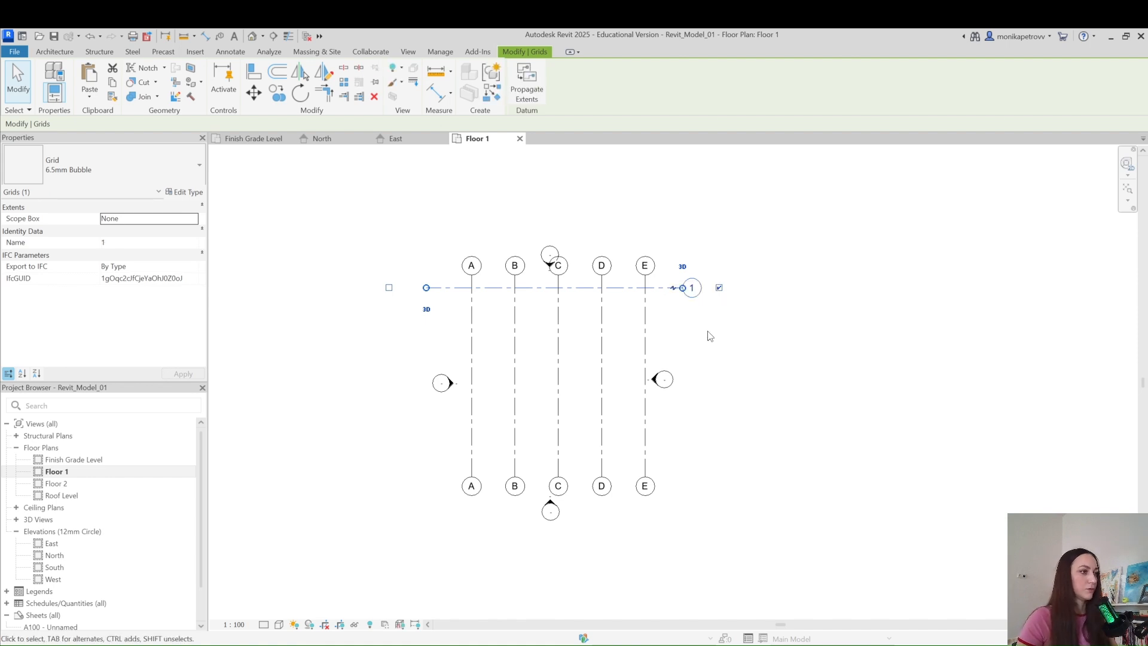
- Draw horizontal grids 2 and 3 below grid 1 at 3 m spacing, aligned with its ends
left_click(57, 53)
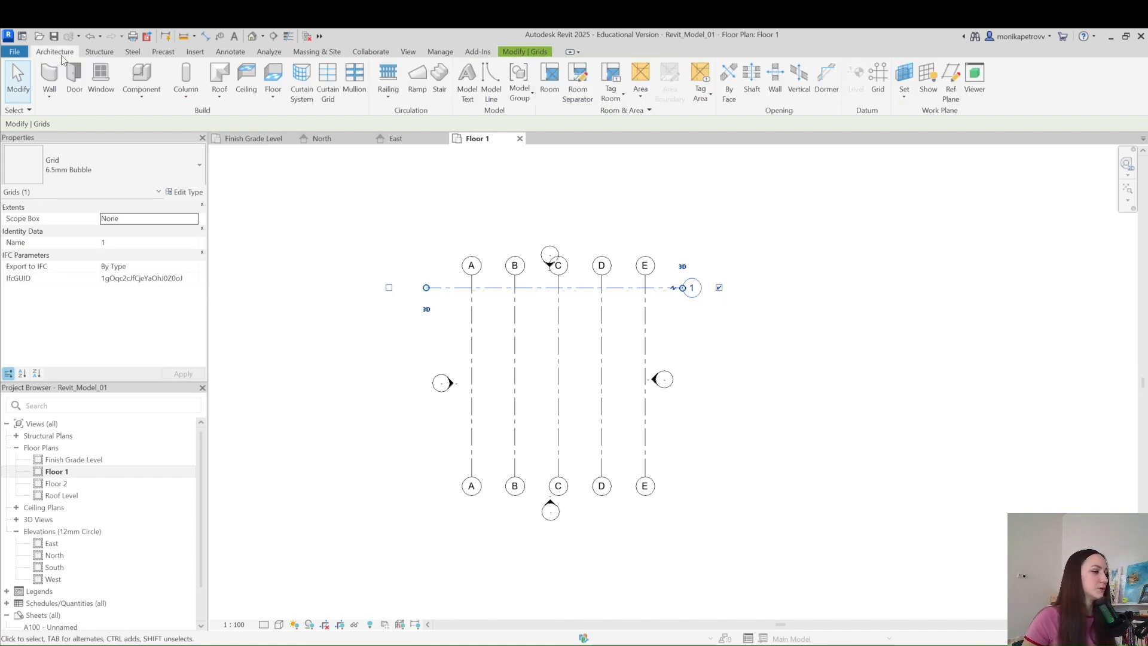
left_click(879, 74)
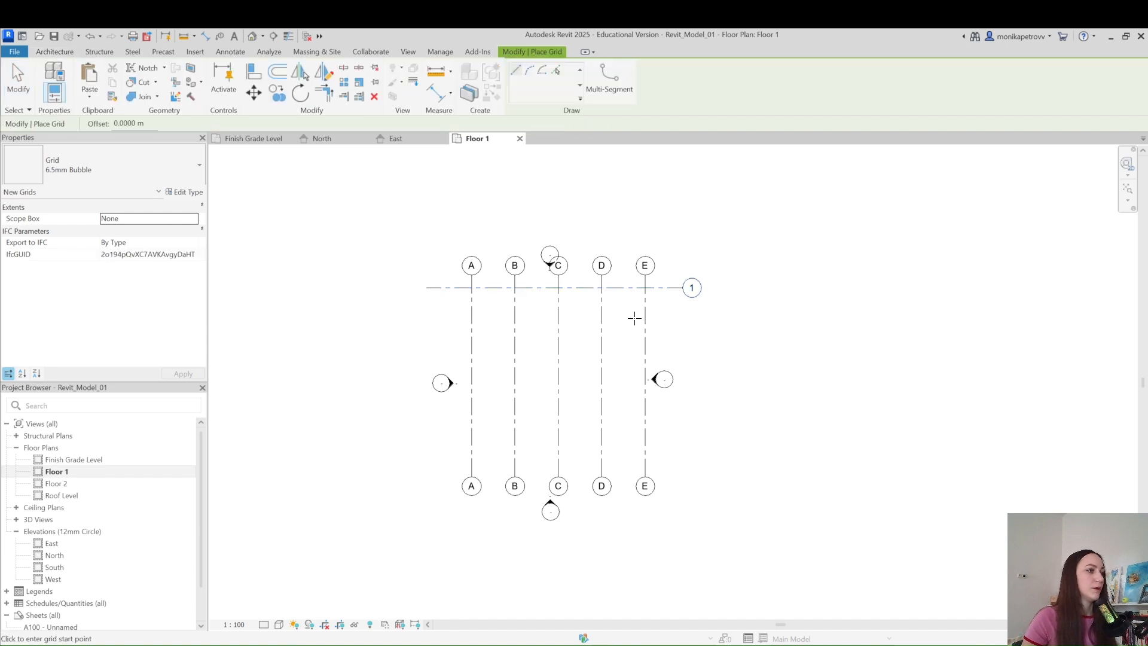
left_click(682, 330)
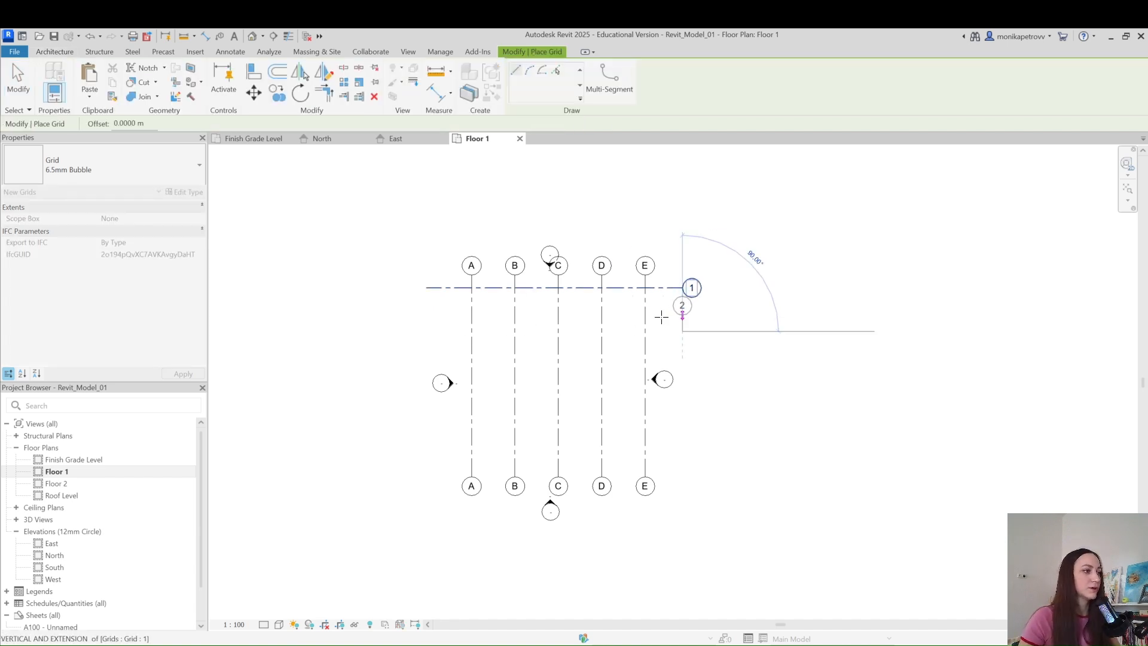
left_click(426, 331)
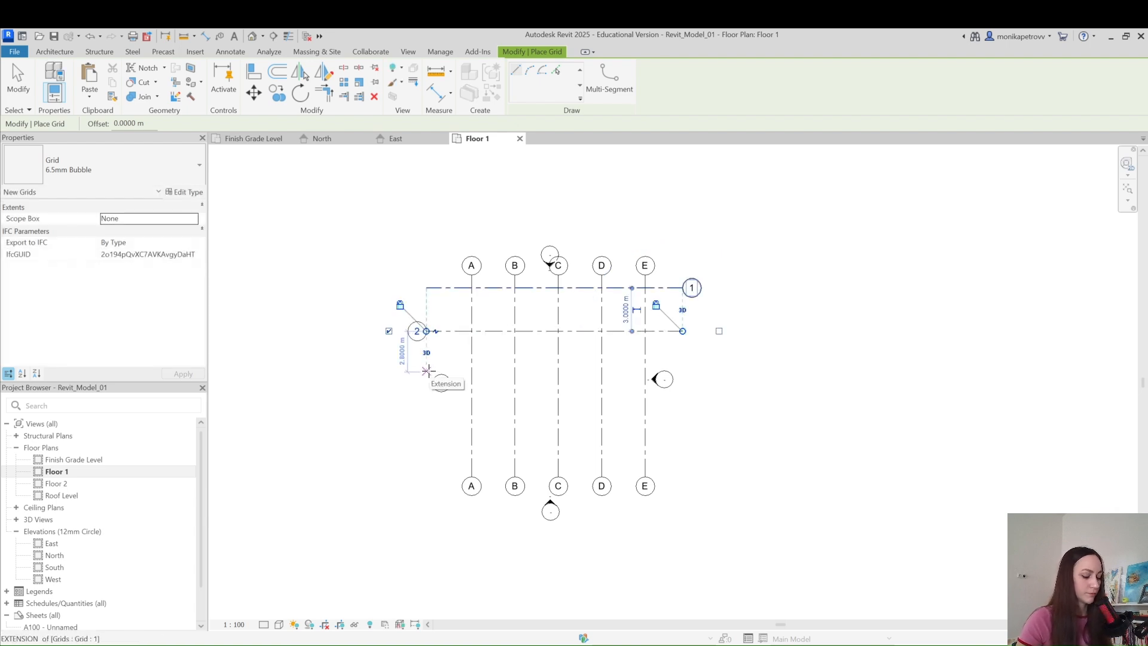
left_click(427, 373)
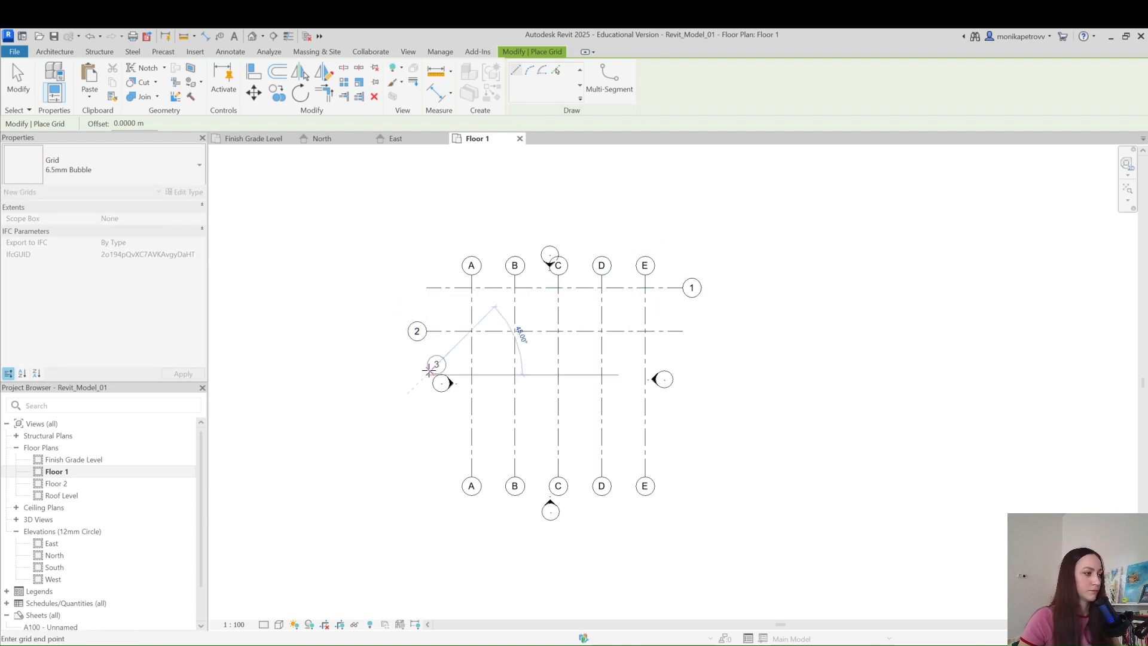
left_click(681, 374)
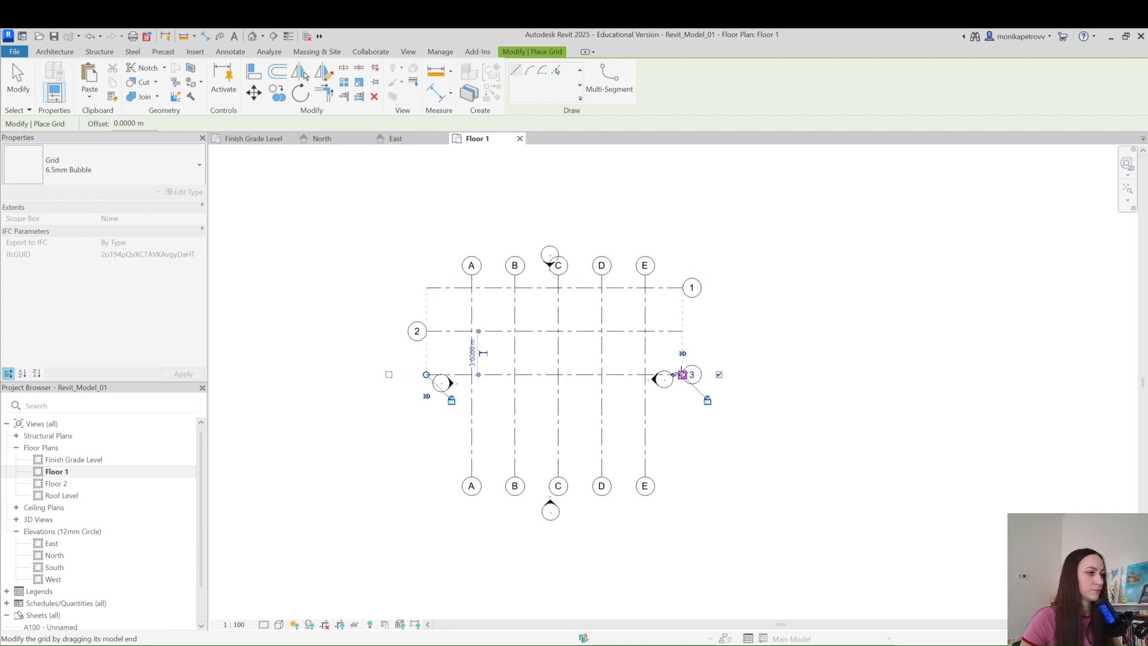
- Draw horizontal grids 4 and 5 below grid 3 at 3 m spacing, aligned with the existing grid ends
left_click(683, 418)
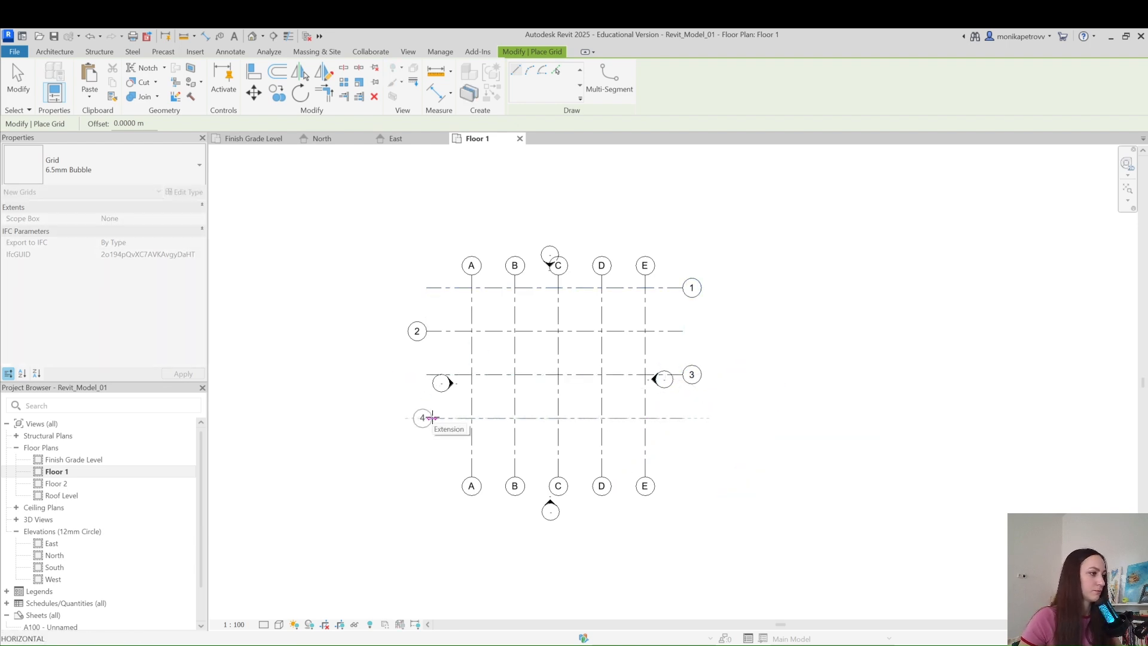
left_click(425, 417)
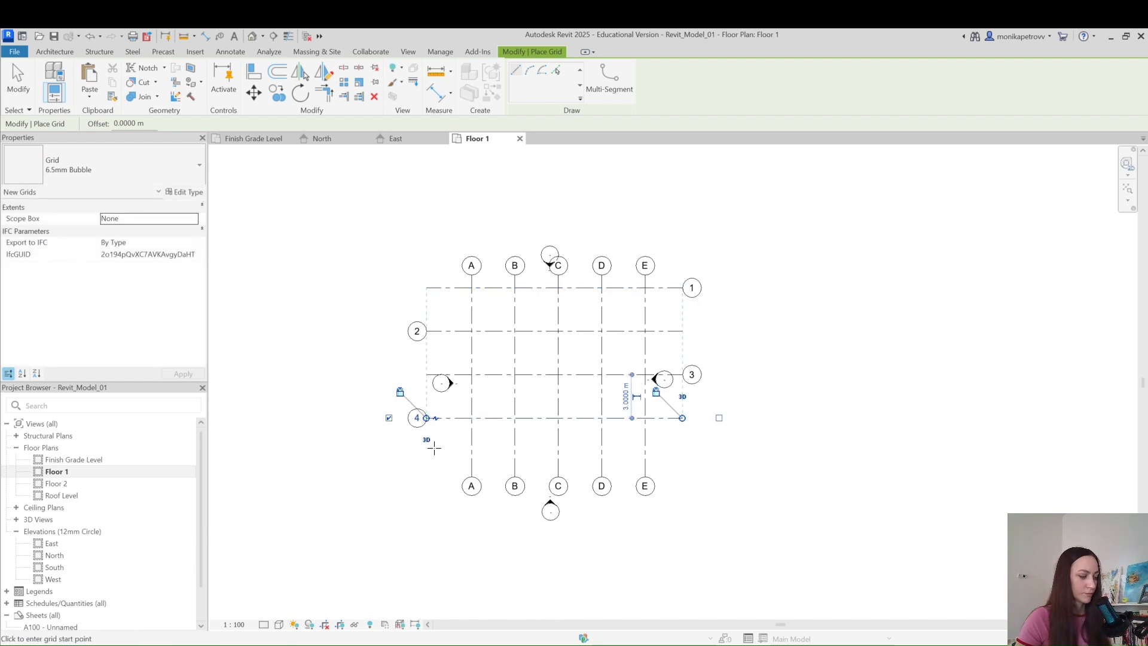
left_click(426, 419)
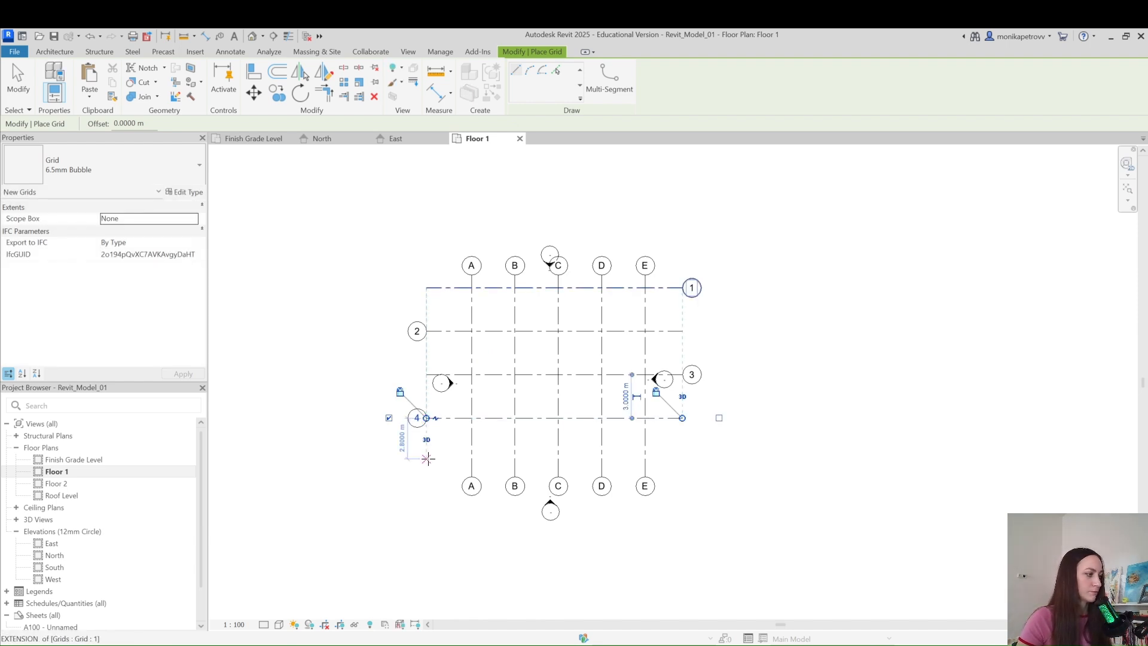
type("3")
key("Return")
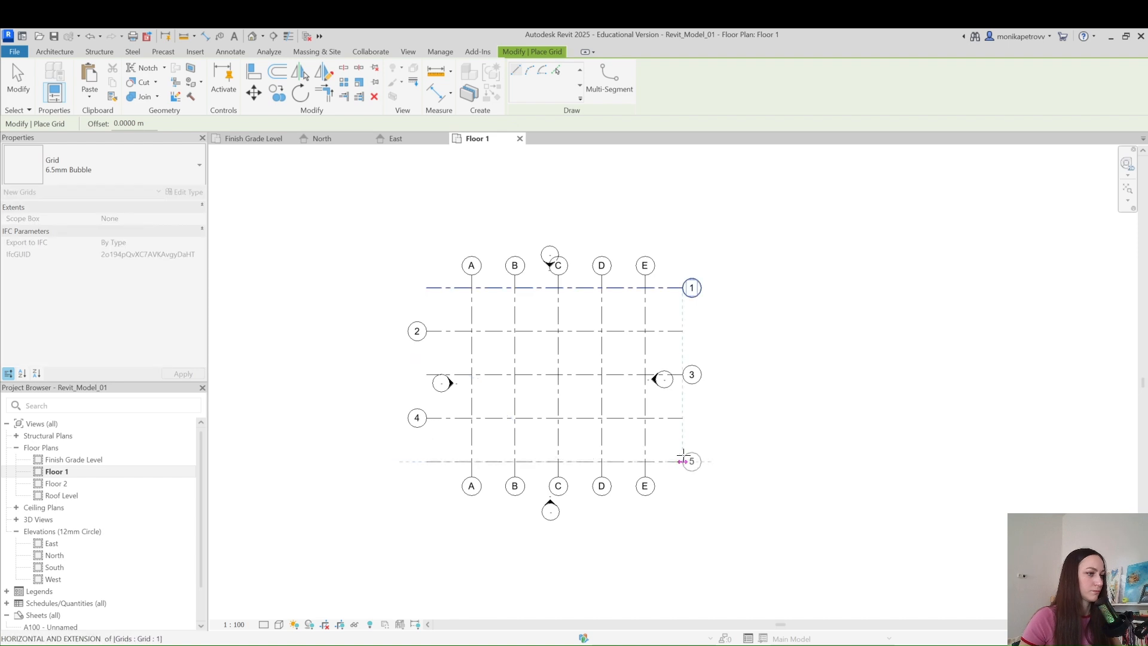
left_click(683, 460)
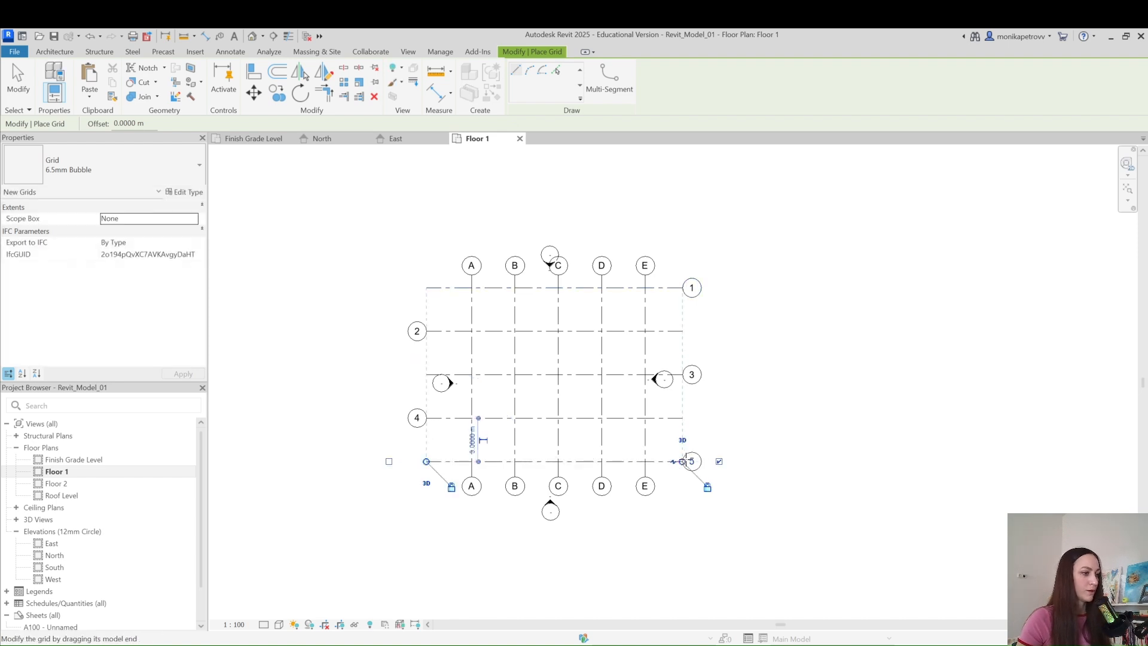
key("Escape")
key("Escape")
- Show the missing end bubbles on horizontal grids 1 to 5 so each carries a bubble at both ends
left_click(451, 331)
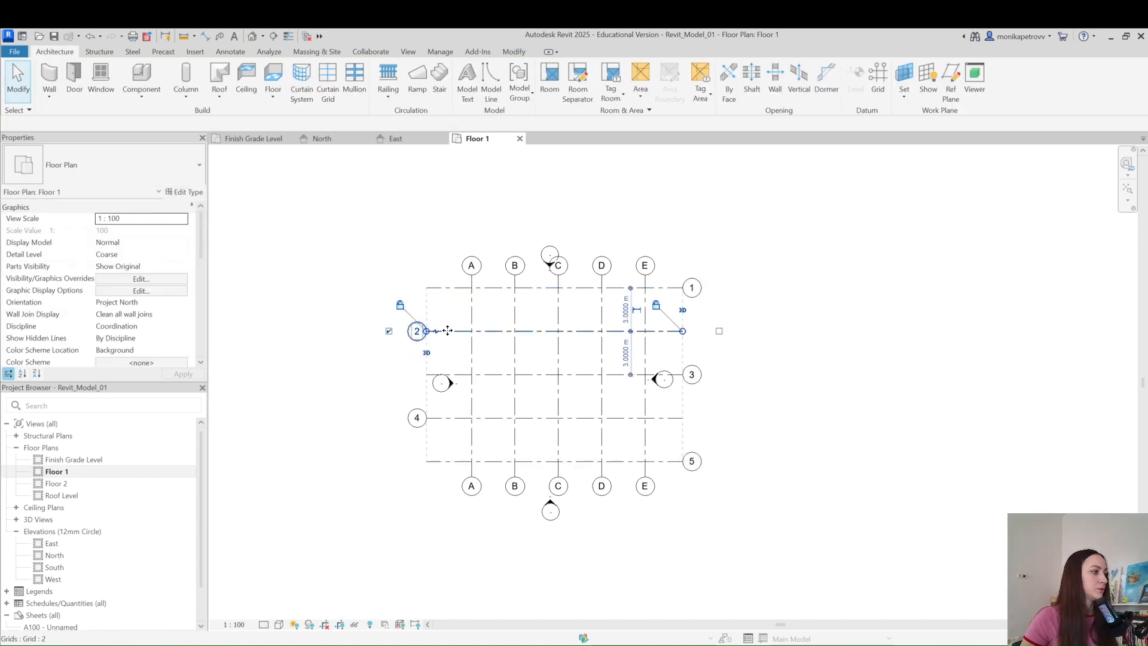
left_click(443, 287)
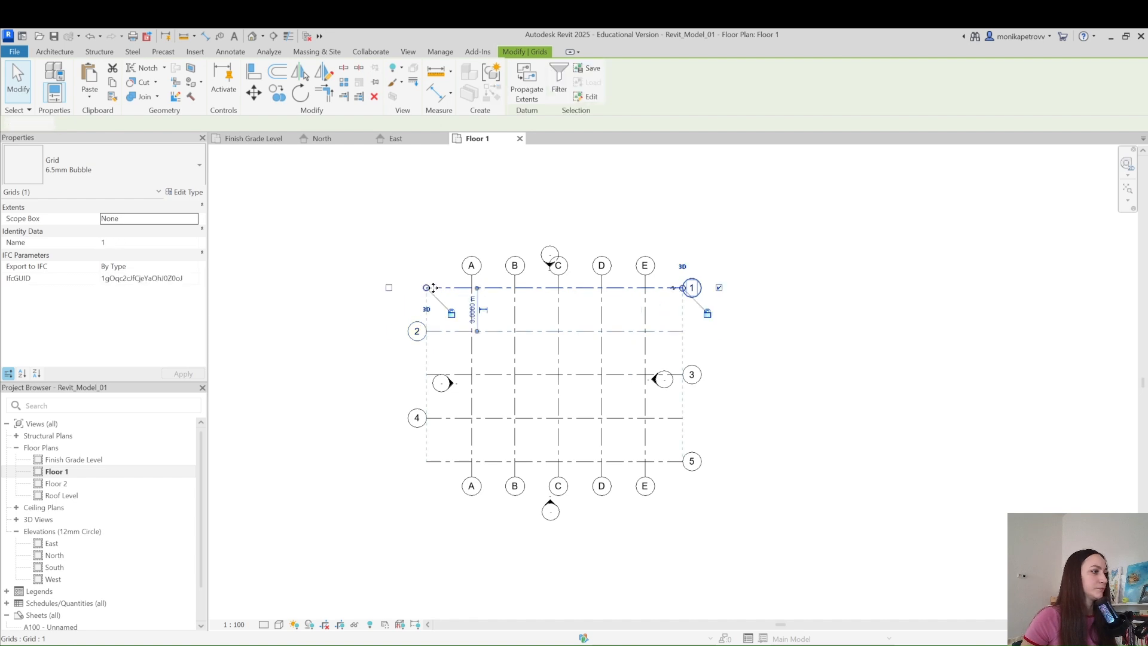
left_click(388, 288)
left_click(664, 331)
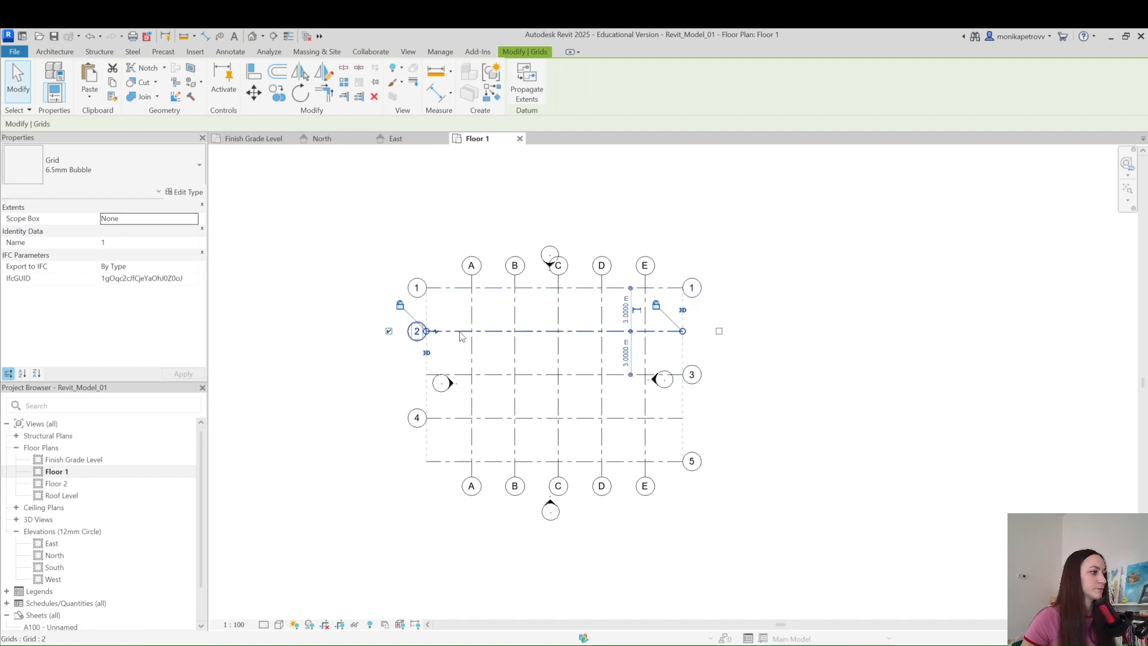
left_click(718, 331)
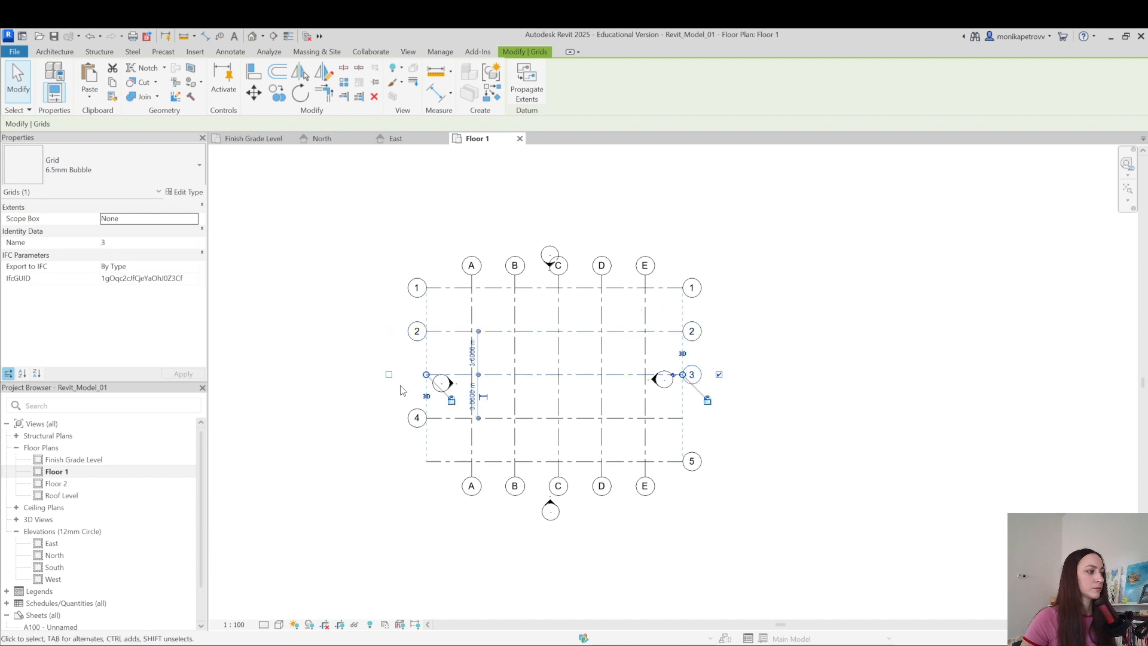
left_click(550, 375)
left_click(389, 374)
left_click(418, 417)
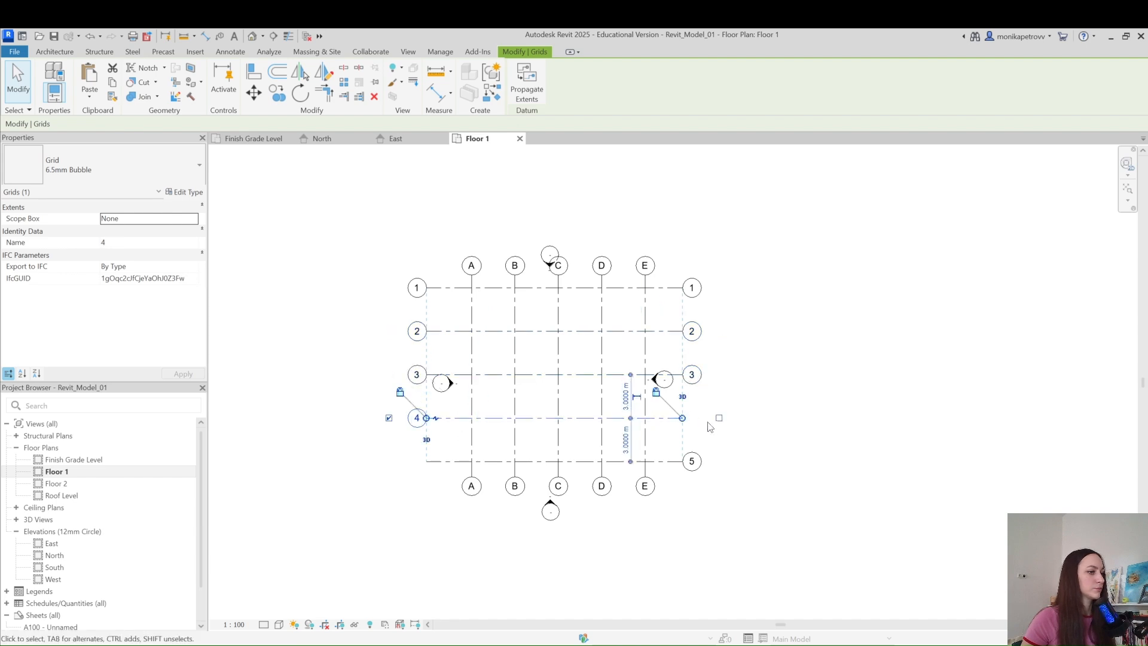
left_click(719, 417)
left_click(664, 460)
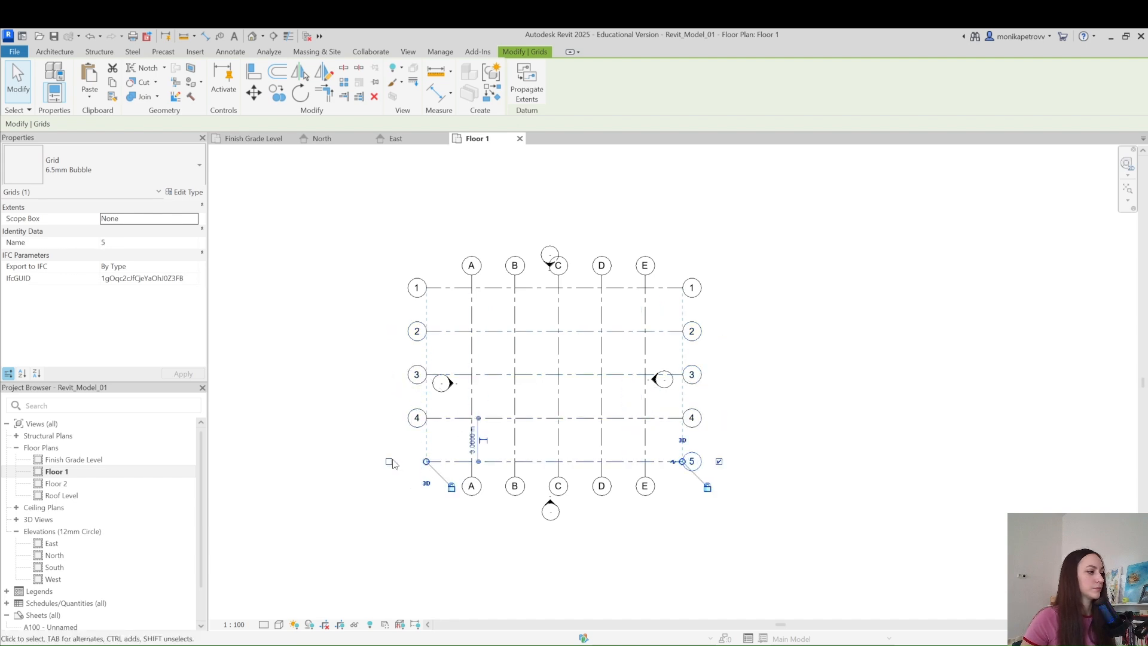
left_click(435, 545)
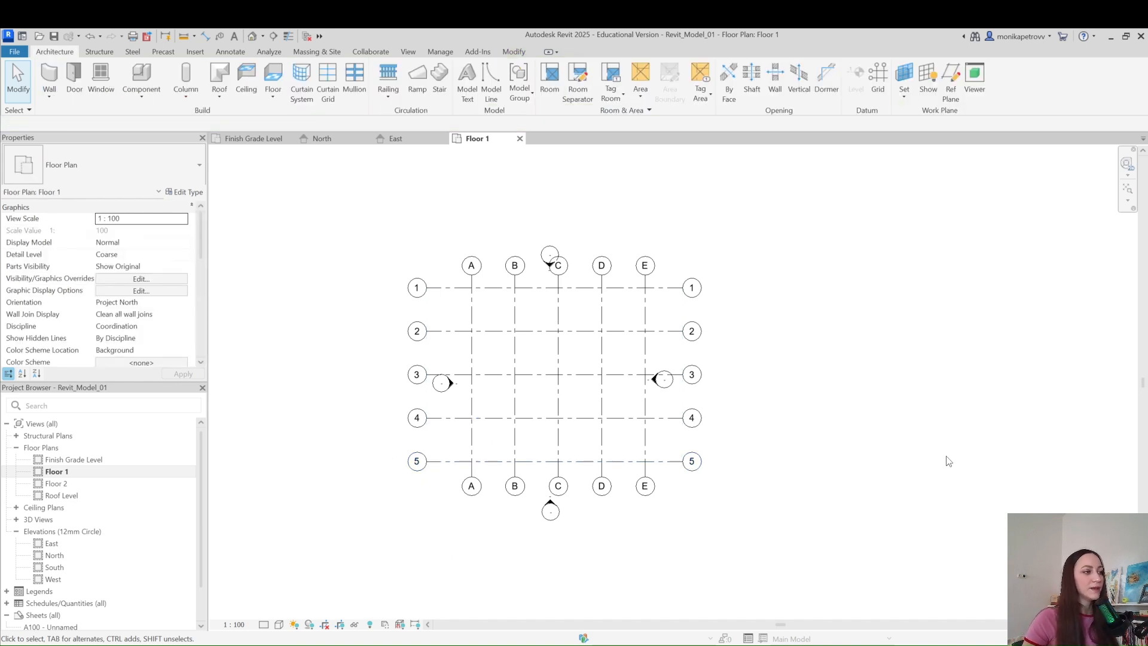
- Set the spacing between grids B and C to 5 m by moving grid C
left_click(557, 442)
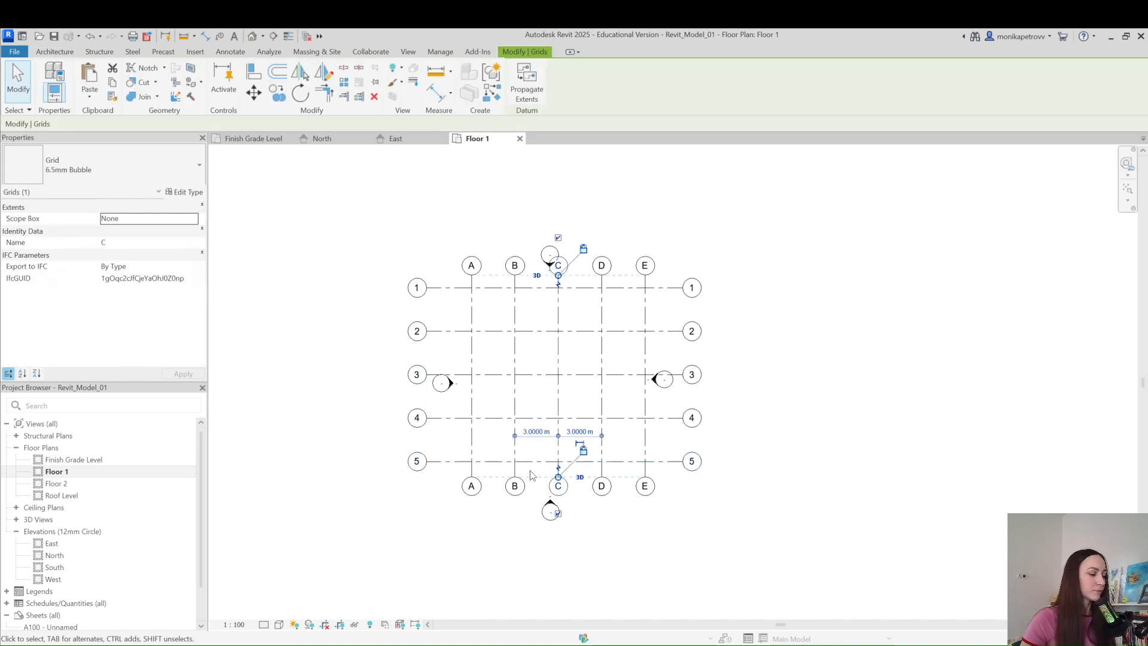
left_click(535, 432)
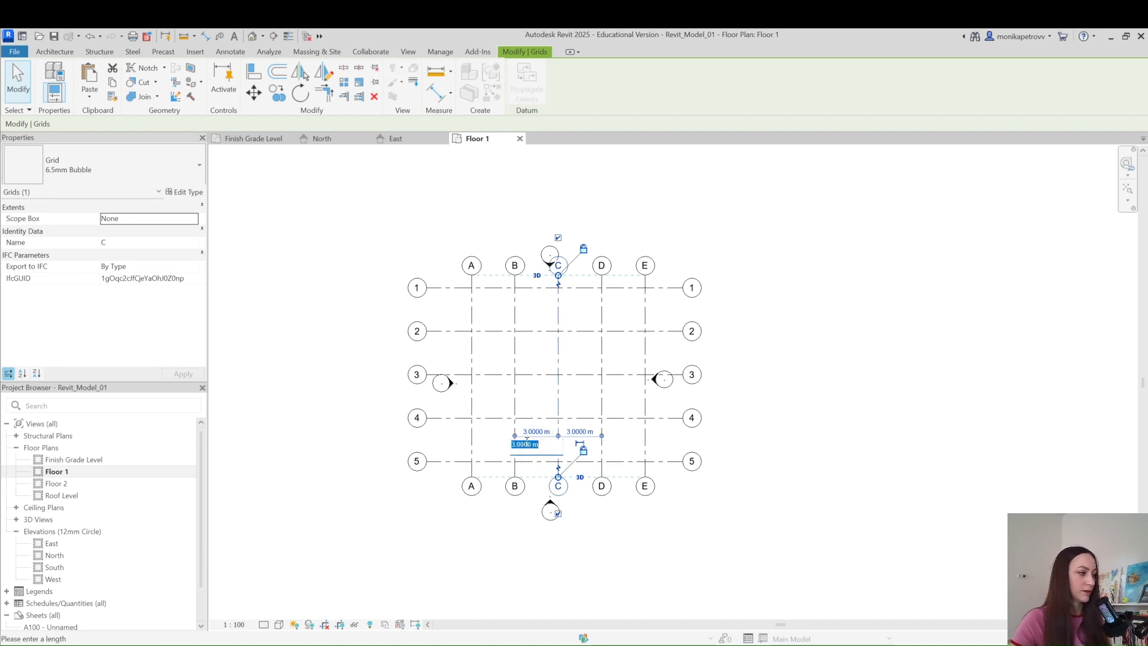
type("5")
key("Return")
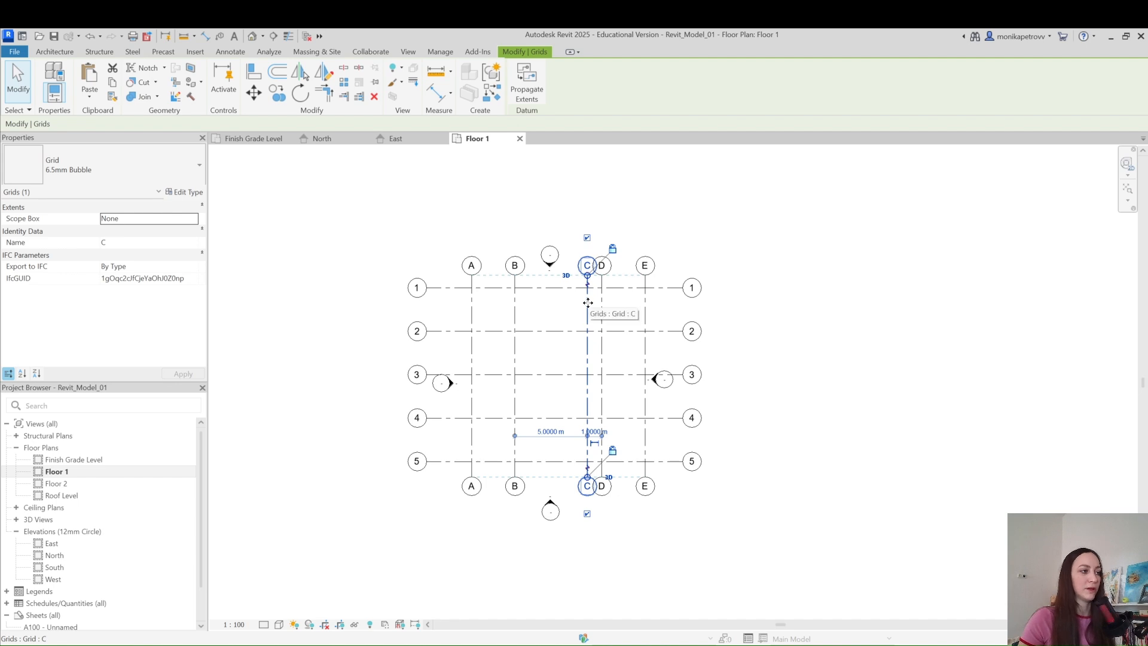
- Set the spacing between grids B and C back to 3 m
left_click(550, 431)
type("3")
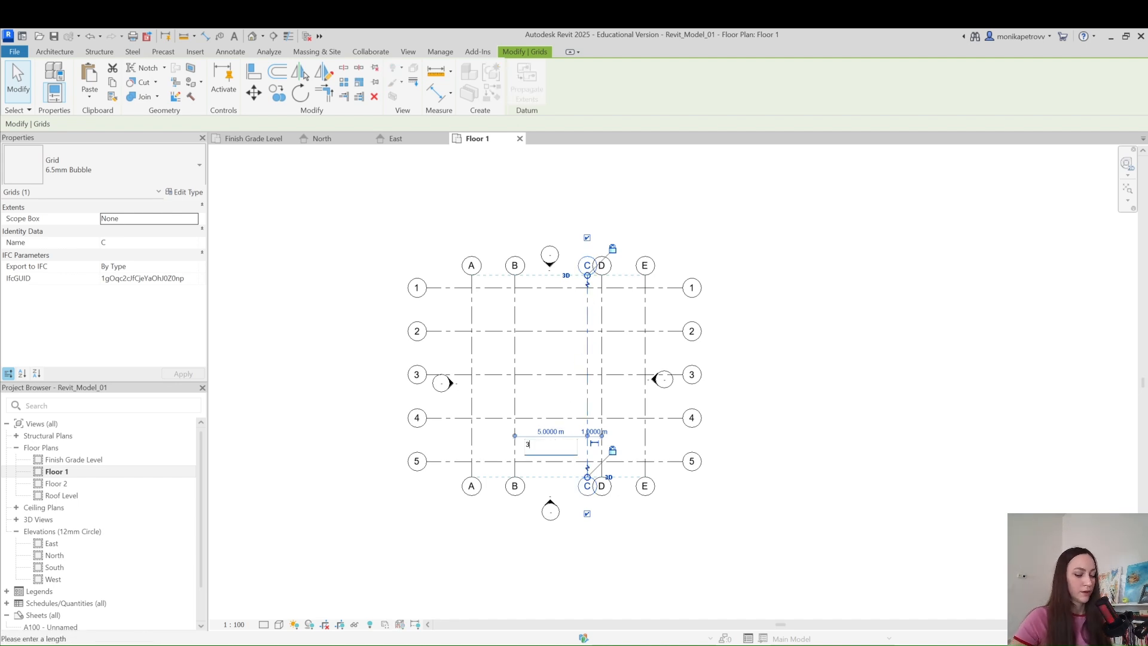
key("Return")
- Try adding an elbow near the upper end of grid C to offset its bubble towards grid D
scroll(554, 286, "up", 3)
scroll(554, 287, "up", 2)
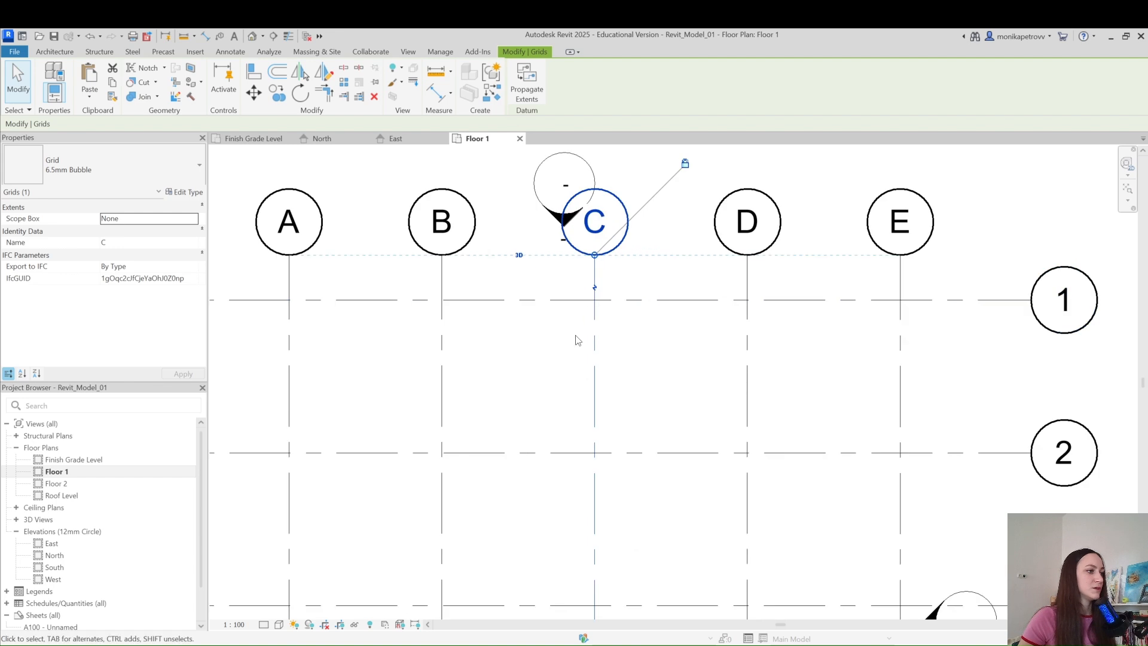
left_click(595, 289)
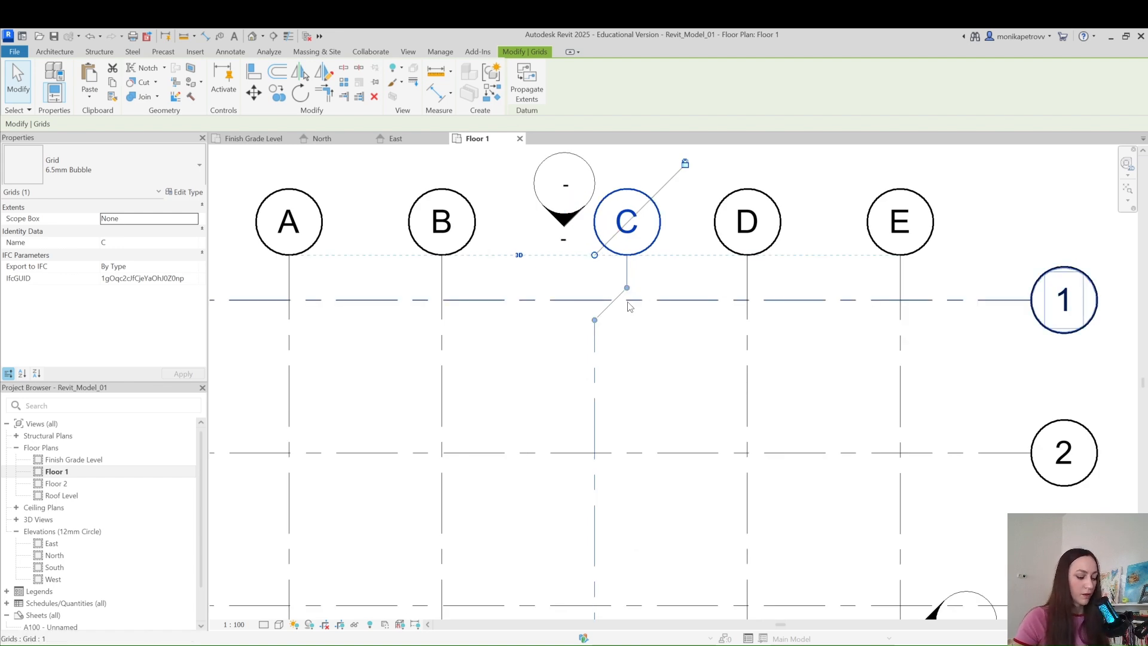
left_click(684, 330)
scroll(679, 335, "down", 3)
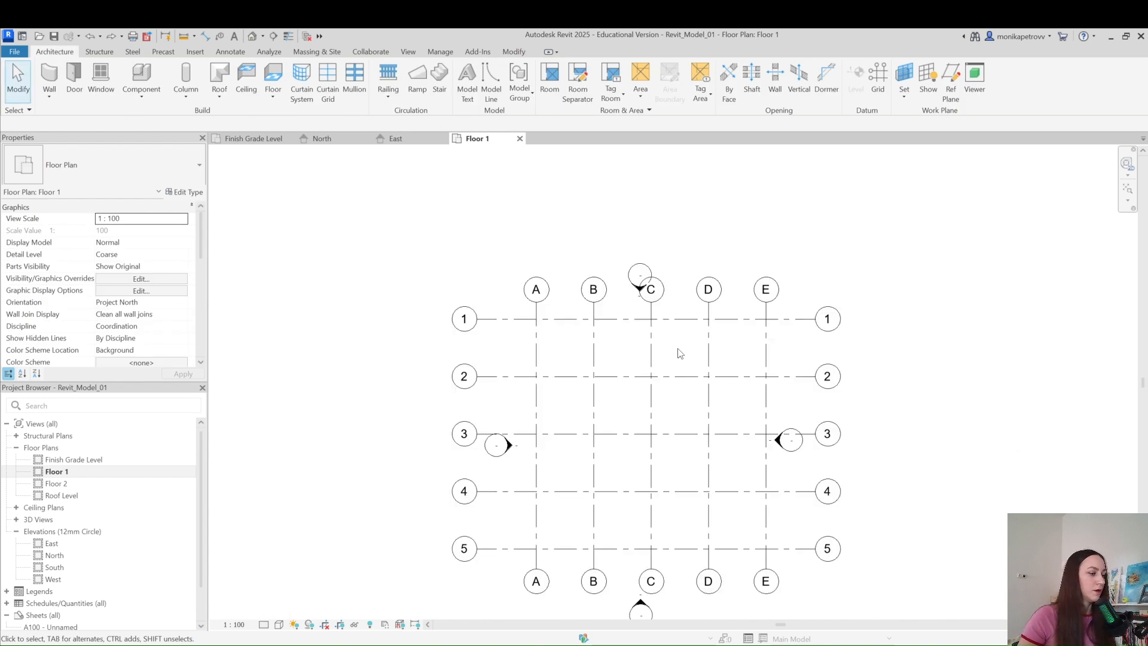
middle_click_drag(680, 353, 662, 298)
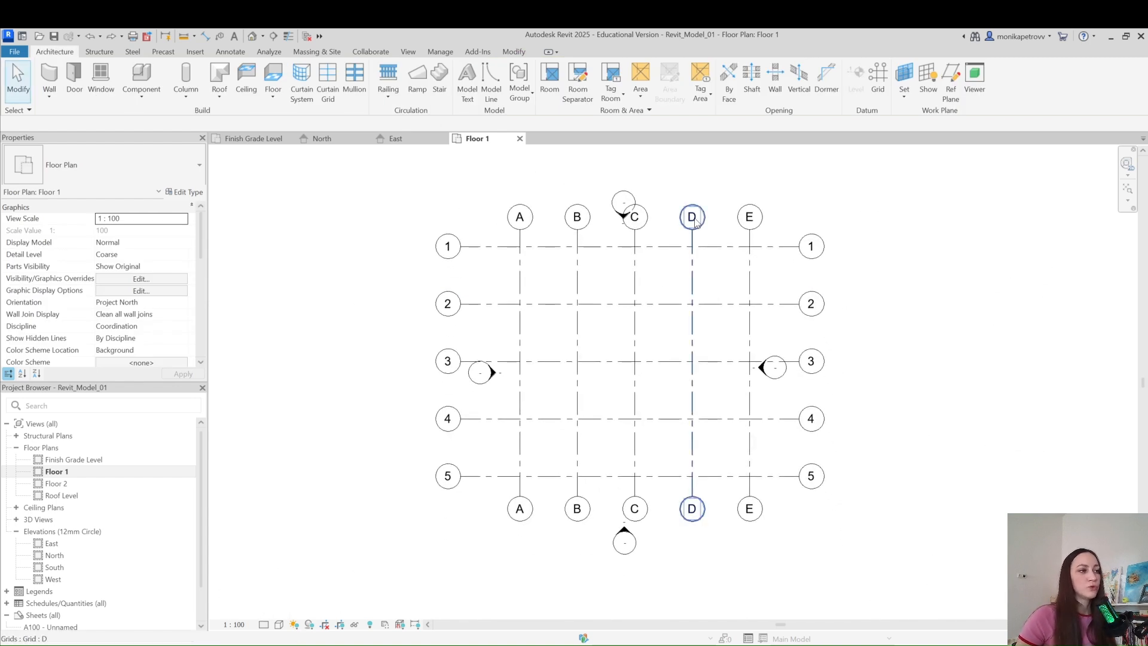